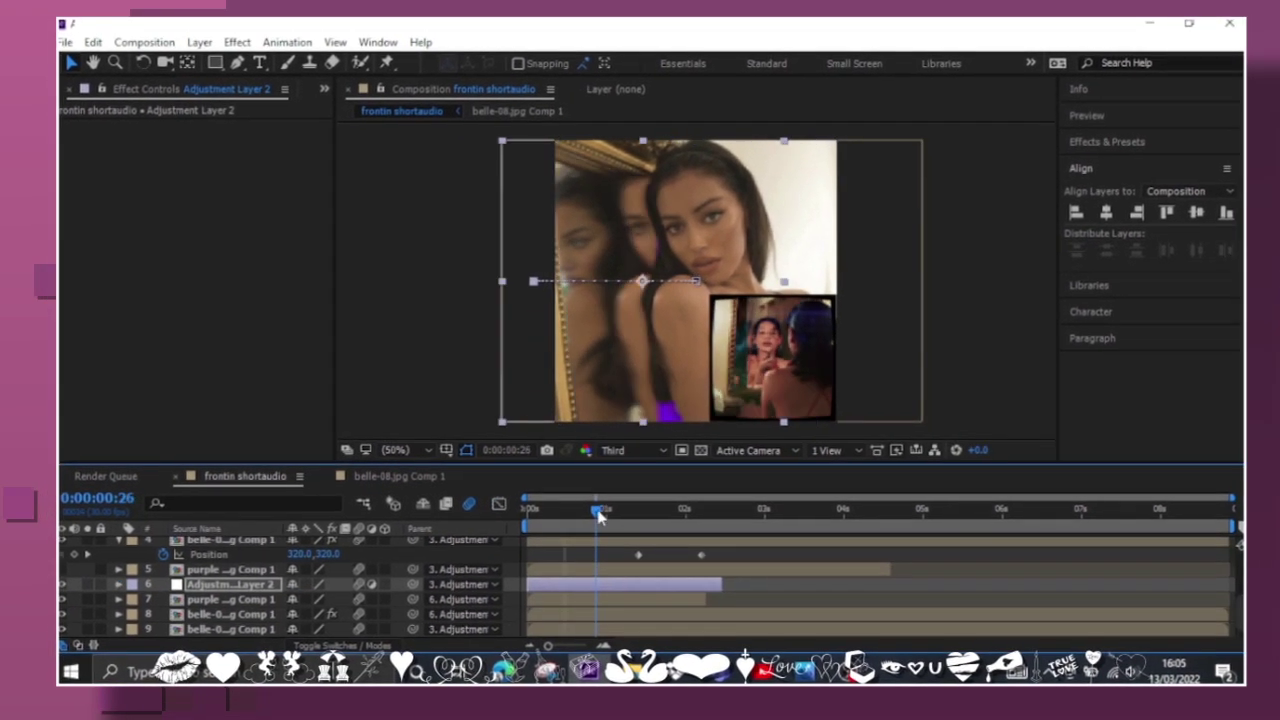
Reveal Adjustment Layer 1's keyframes around 1 s and select its Position and Scale keys
drag(598, 513, 603, 532)
key(u)
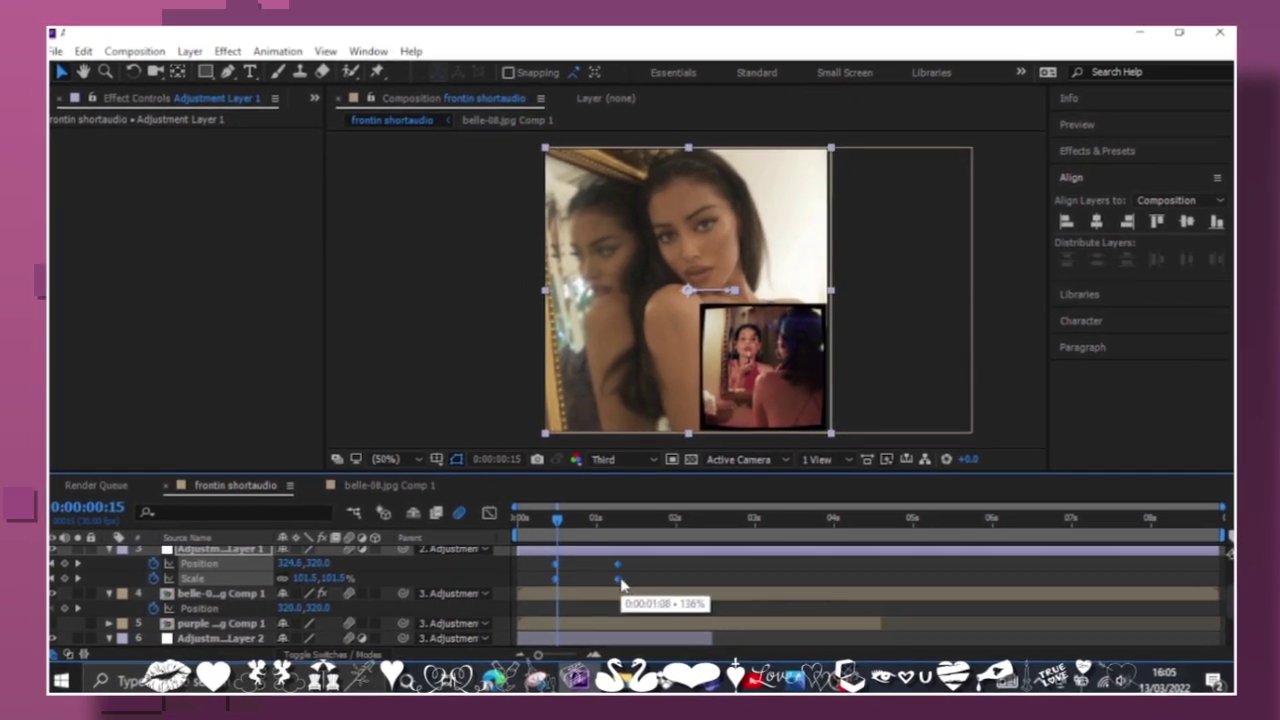
click(616, 527)
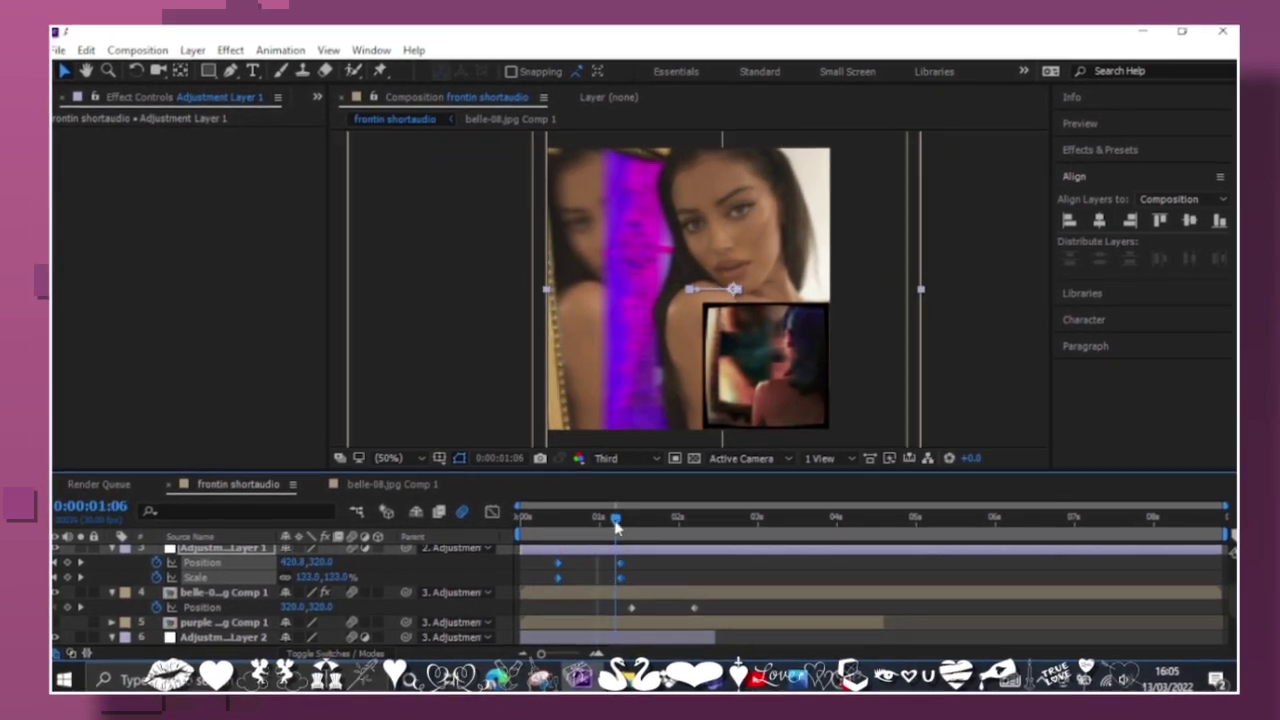
drag(635, 527, 617, 532)
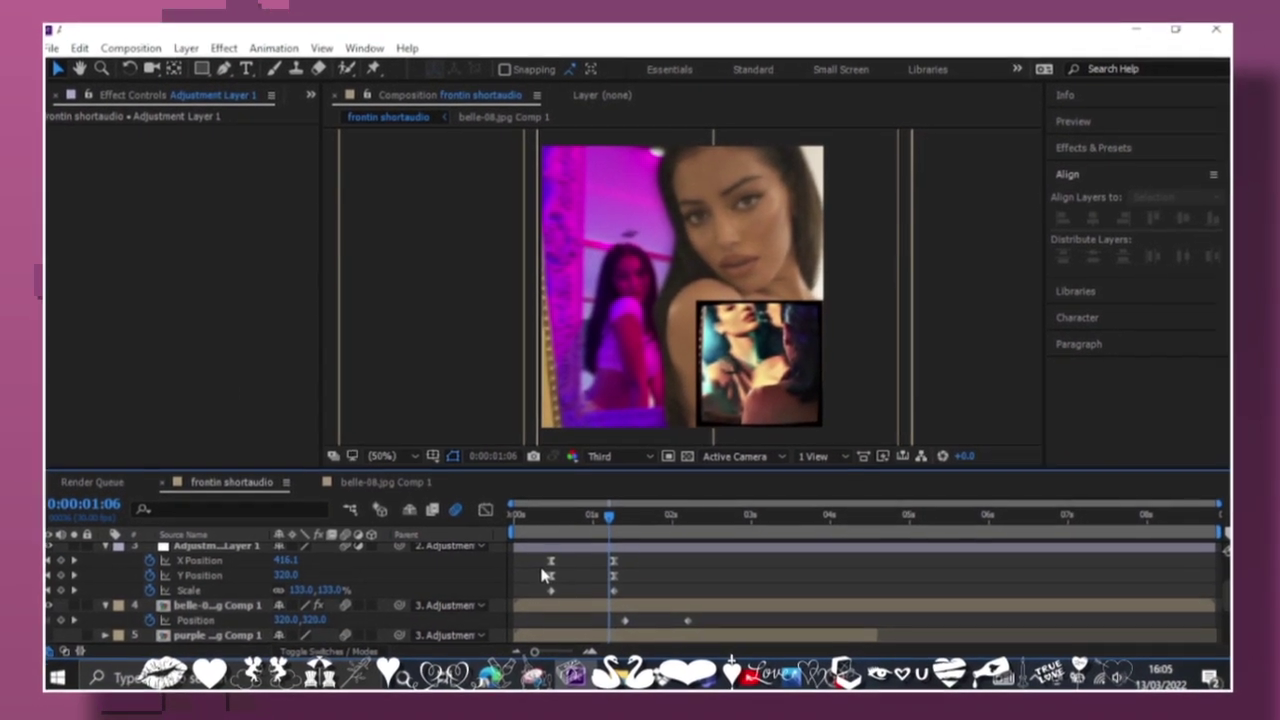
drag(579, 547, 622, 590)
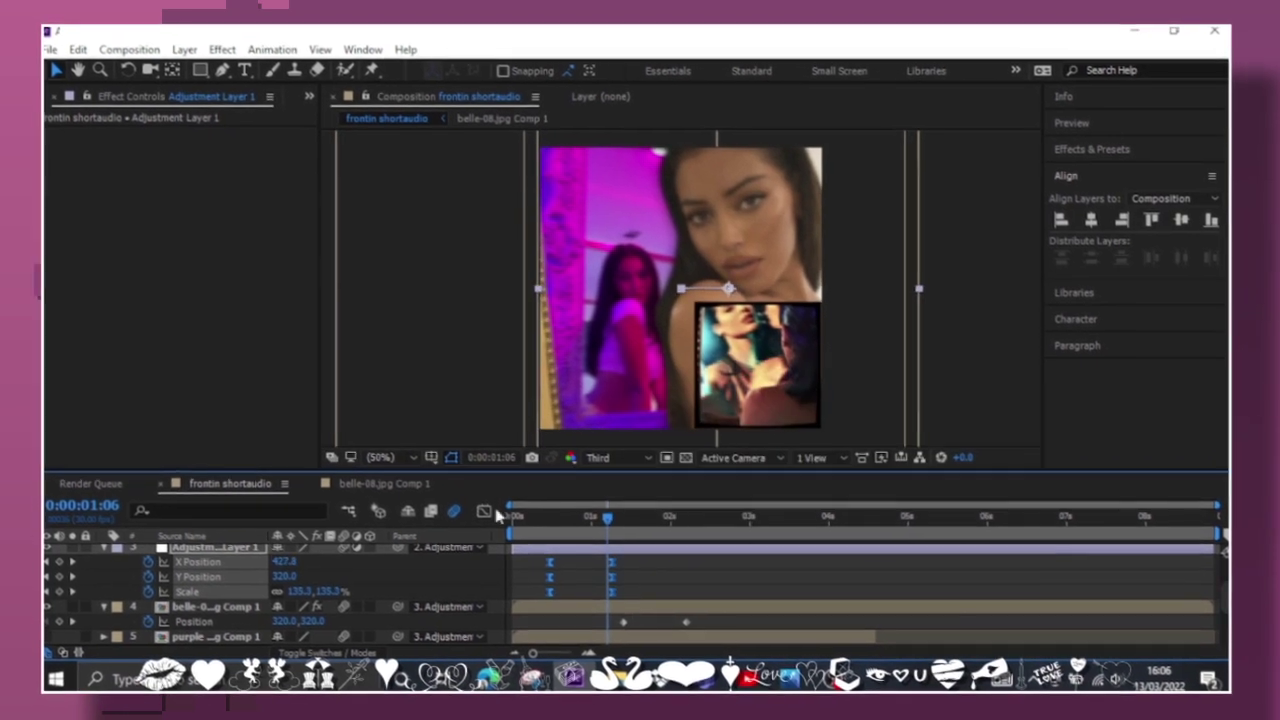
Steepen the eased X Position curve in the Graph Editor for a snappier slide
click(255, 569)
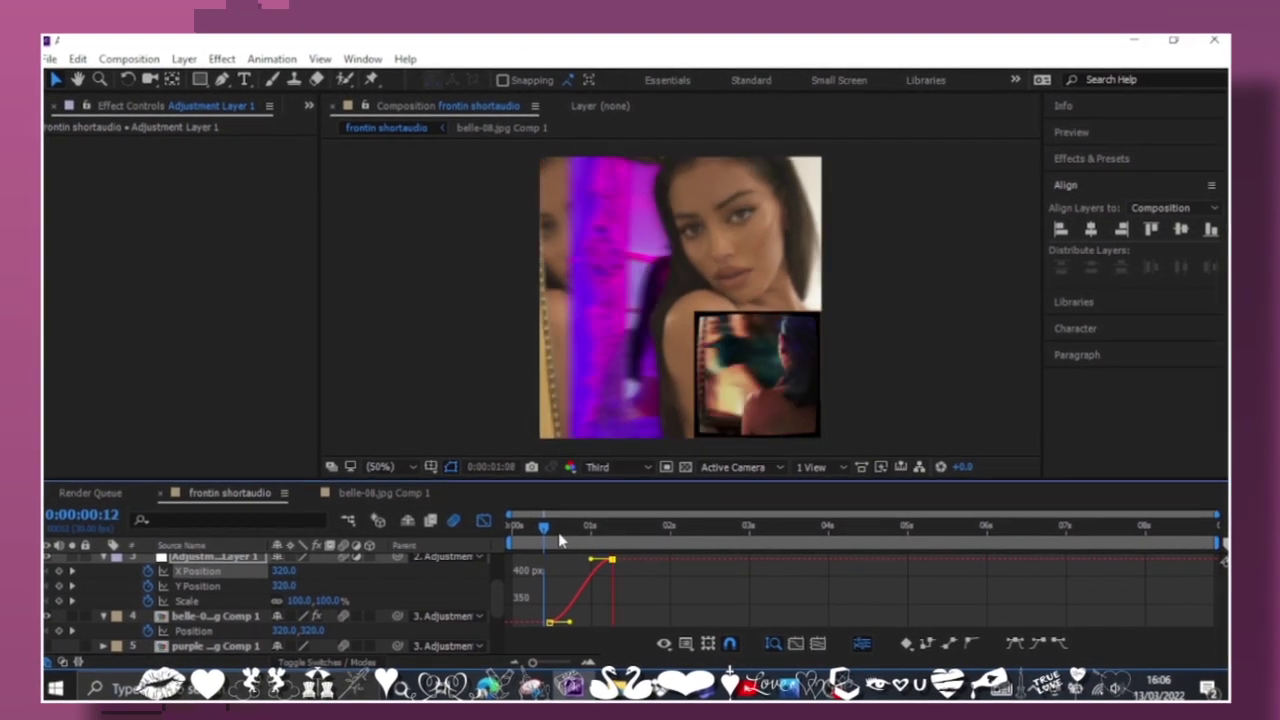
click(560, 540)
drag(557, 572, 572, 559)
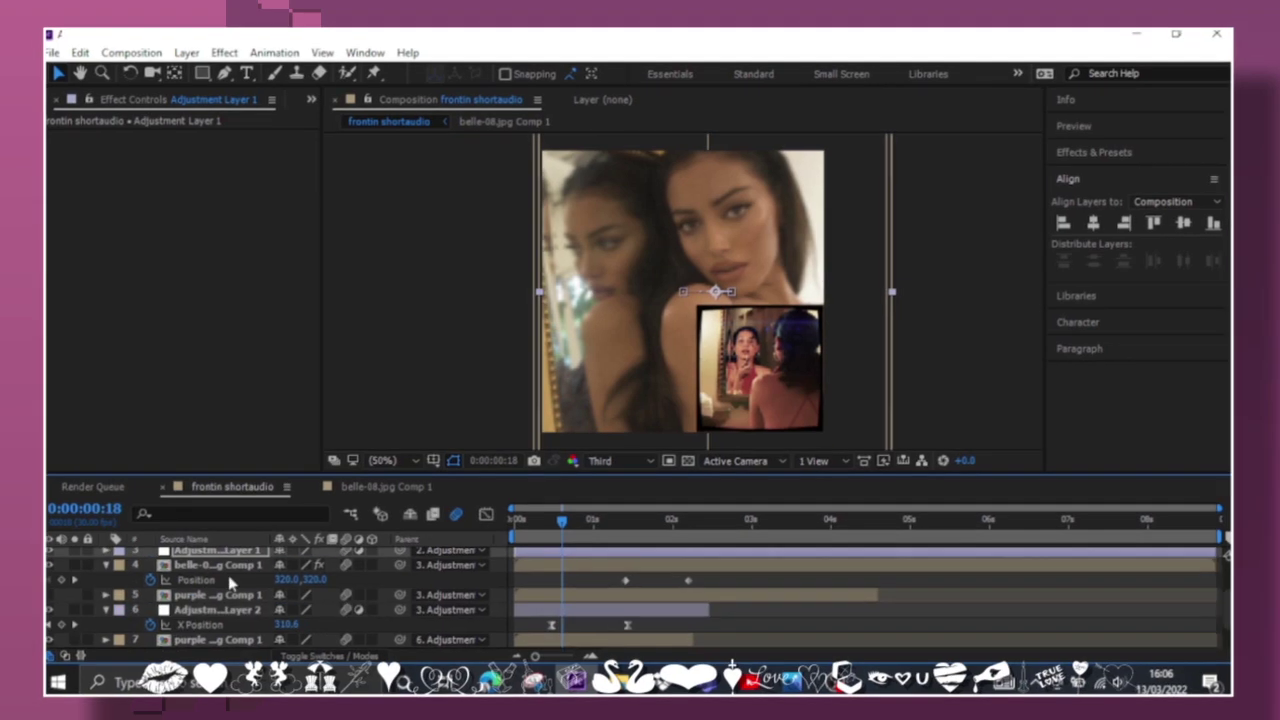
right_click(230, 581)
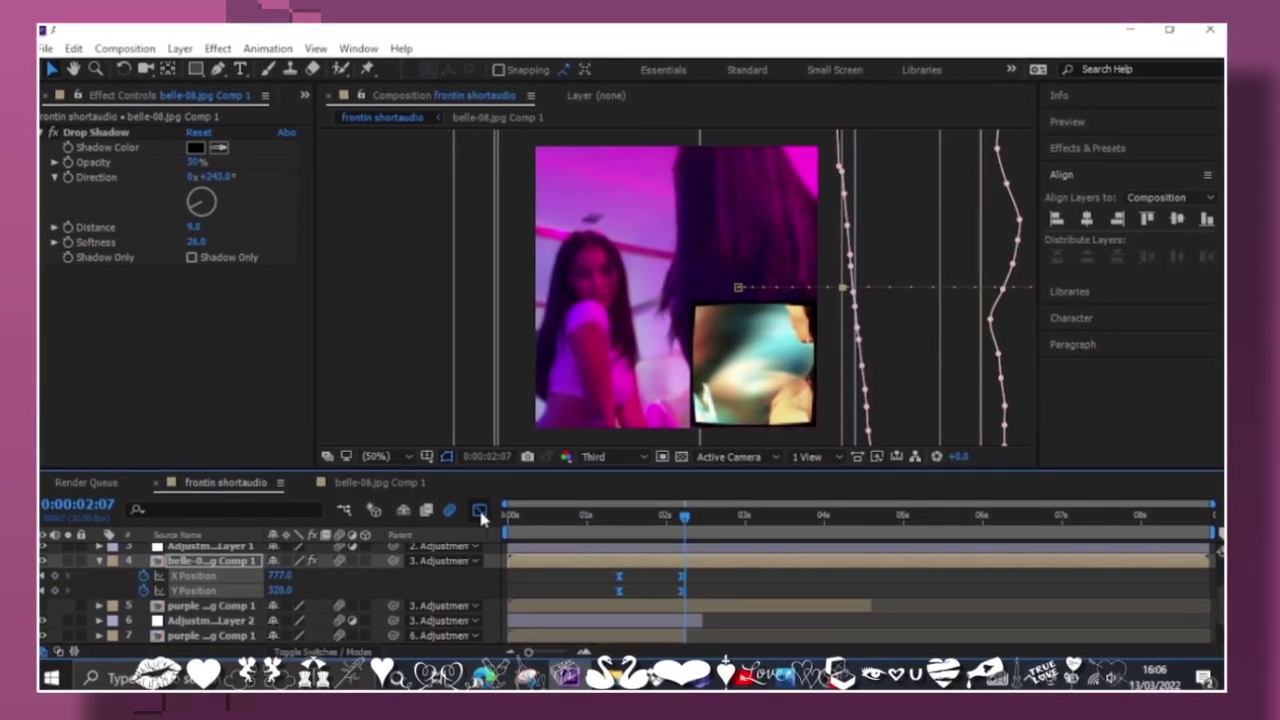
Shift belle-08.jpg Comp 1's X Position keyframe slightly earlier and preview the slide to about 2:05
click(478, 506)
click(478, 506)
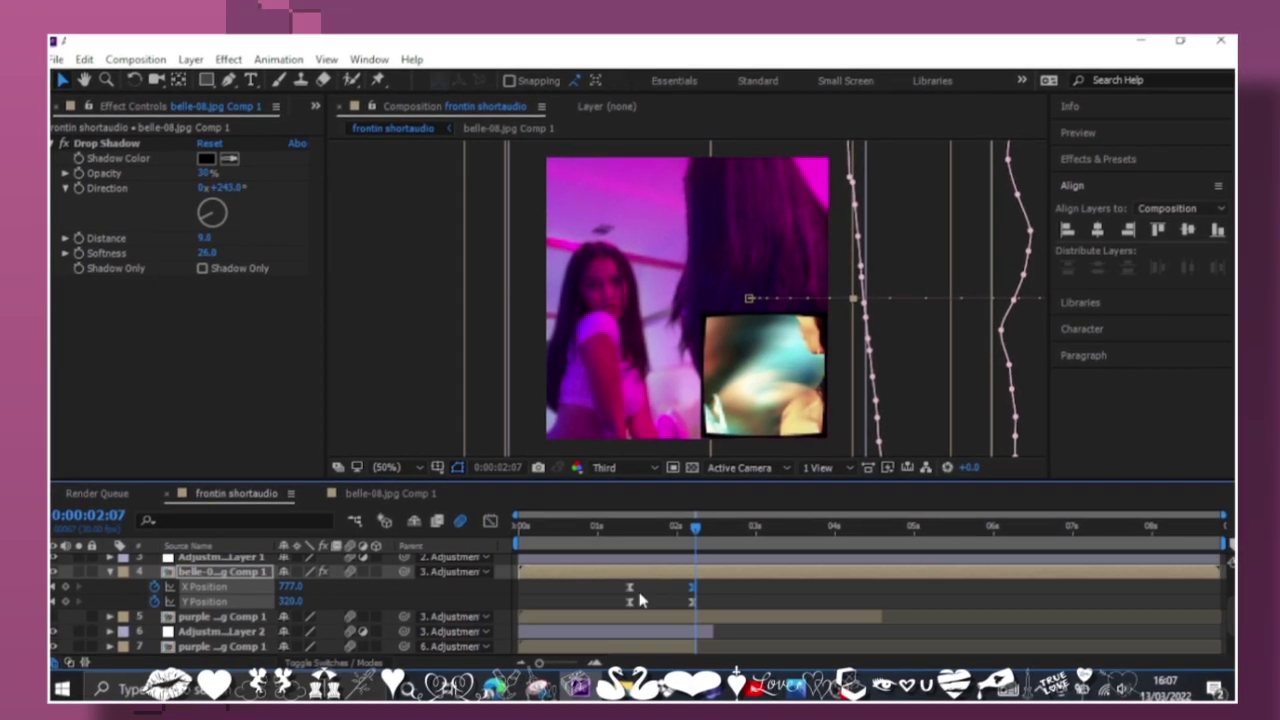
drag(614, 525, 618, 525)
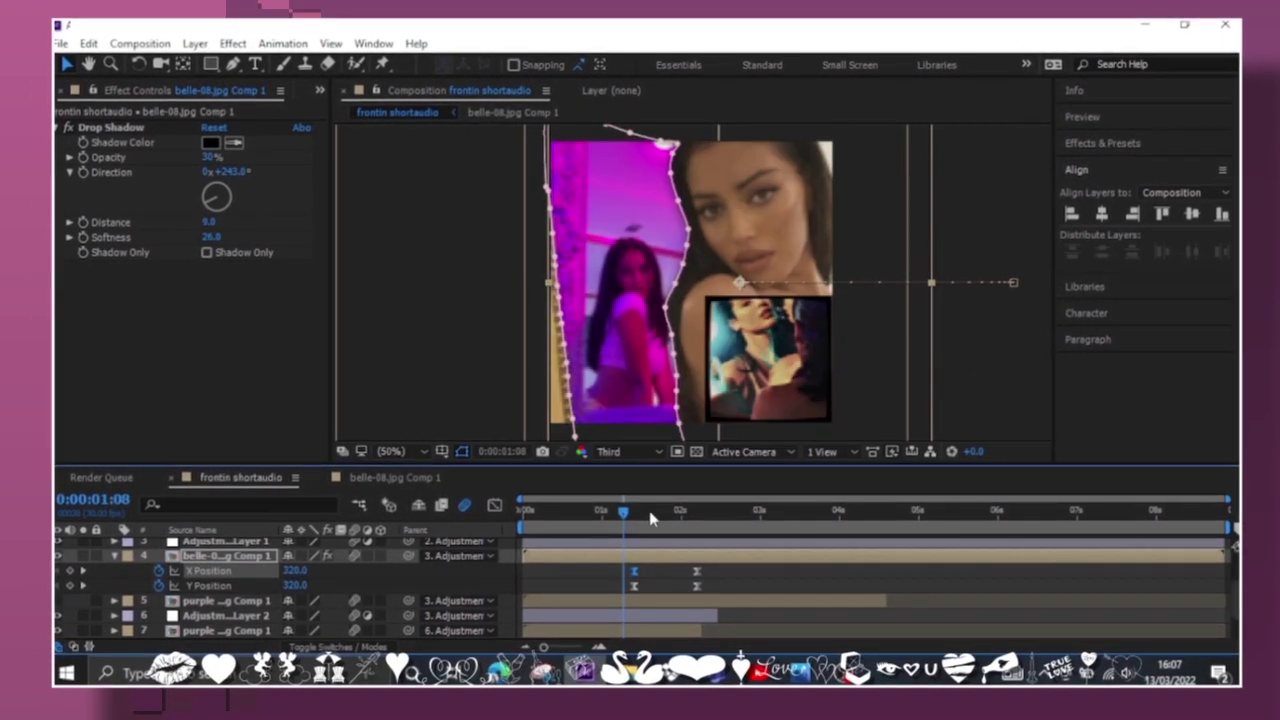
mouse_move(633, 571)
mouse_down()
mouse_move(617, 573)
mouse_move(615, 531)
mouse_up()
drag(674, 590, 672, 588)
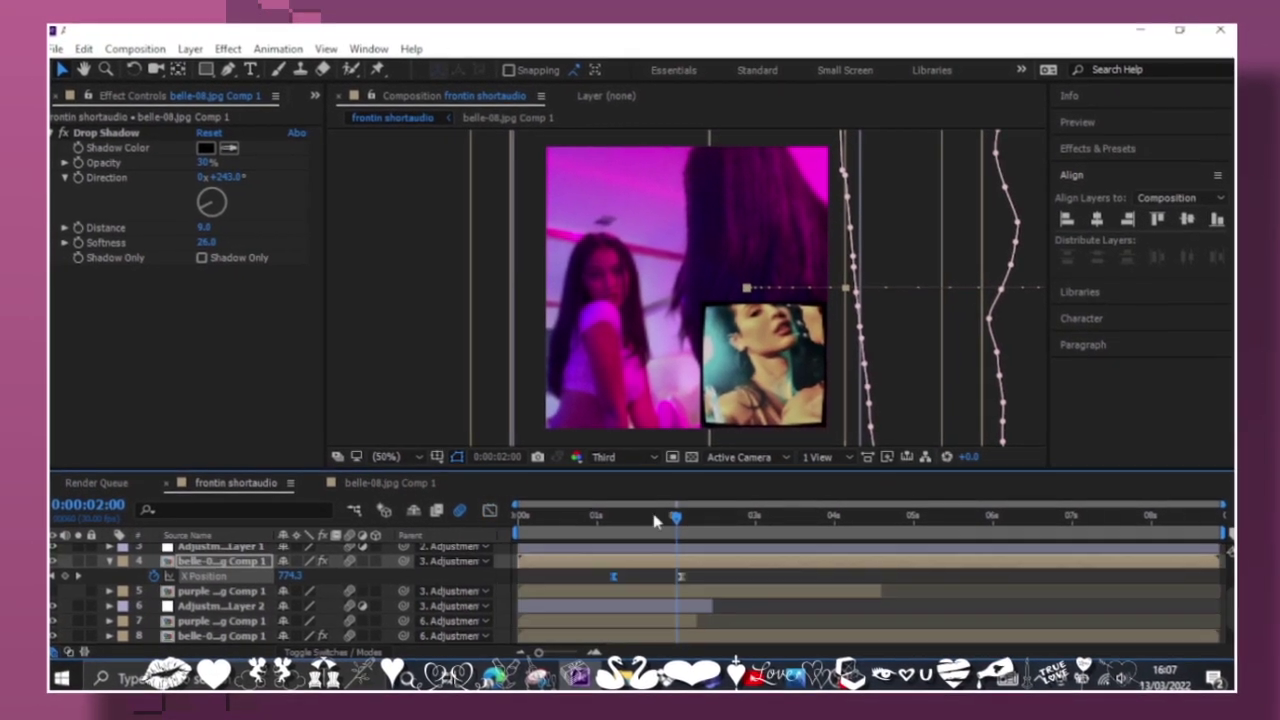
key(space)
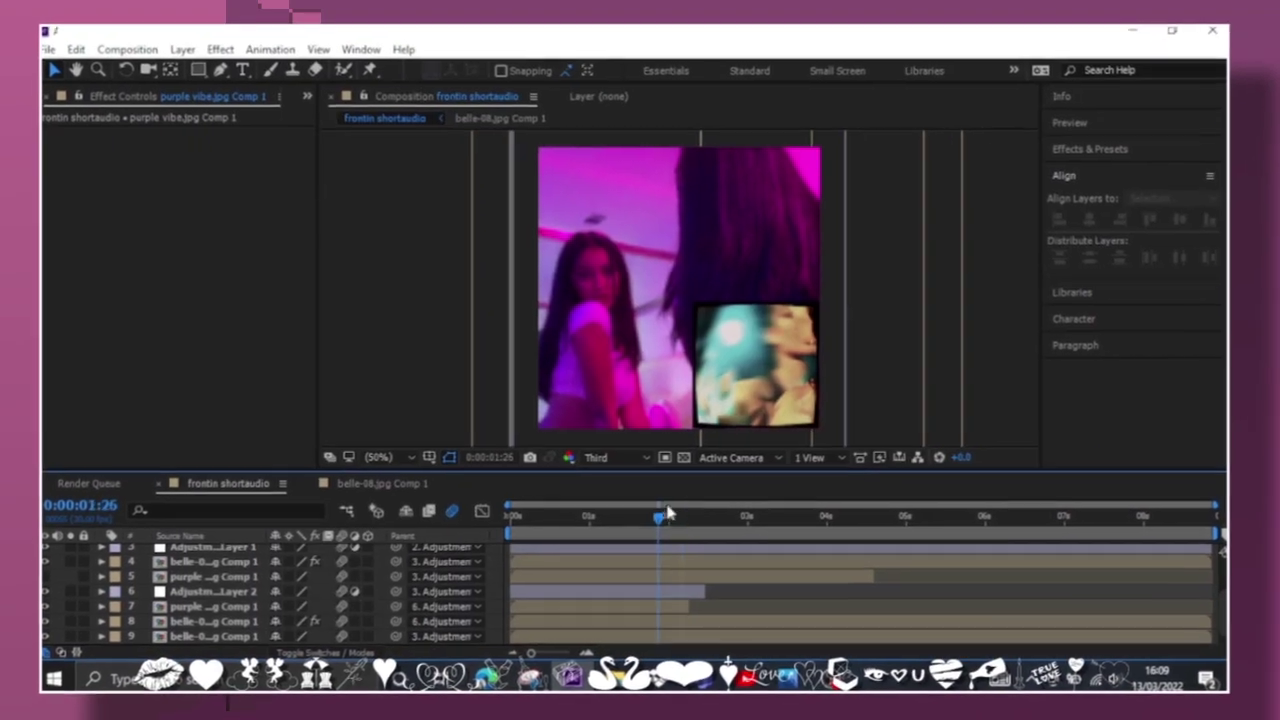
drag(668, 513, 683, 530)
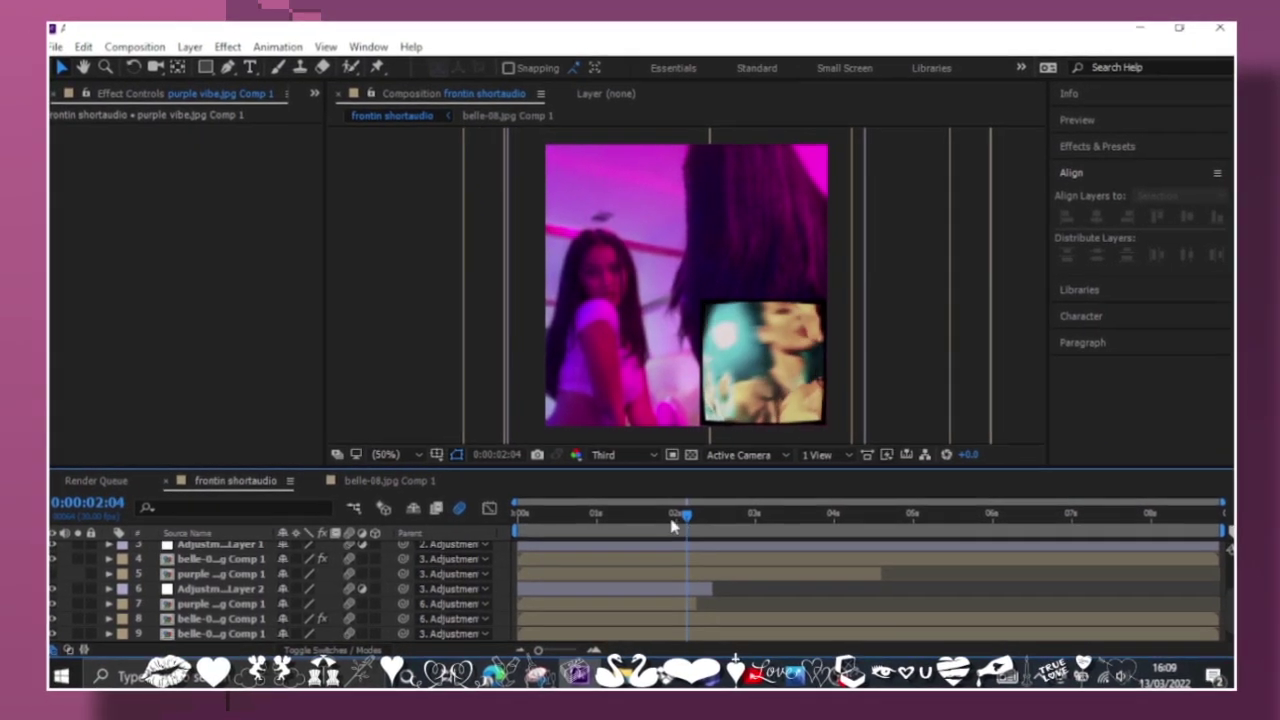
Remove the extra purple photo layer, set the preview to full resolution, and duplicate the purple layer
click(669, 605)
scroll(669, 560, down, 1)
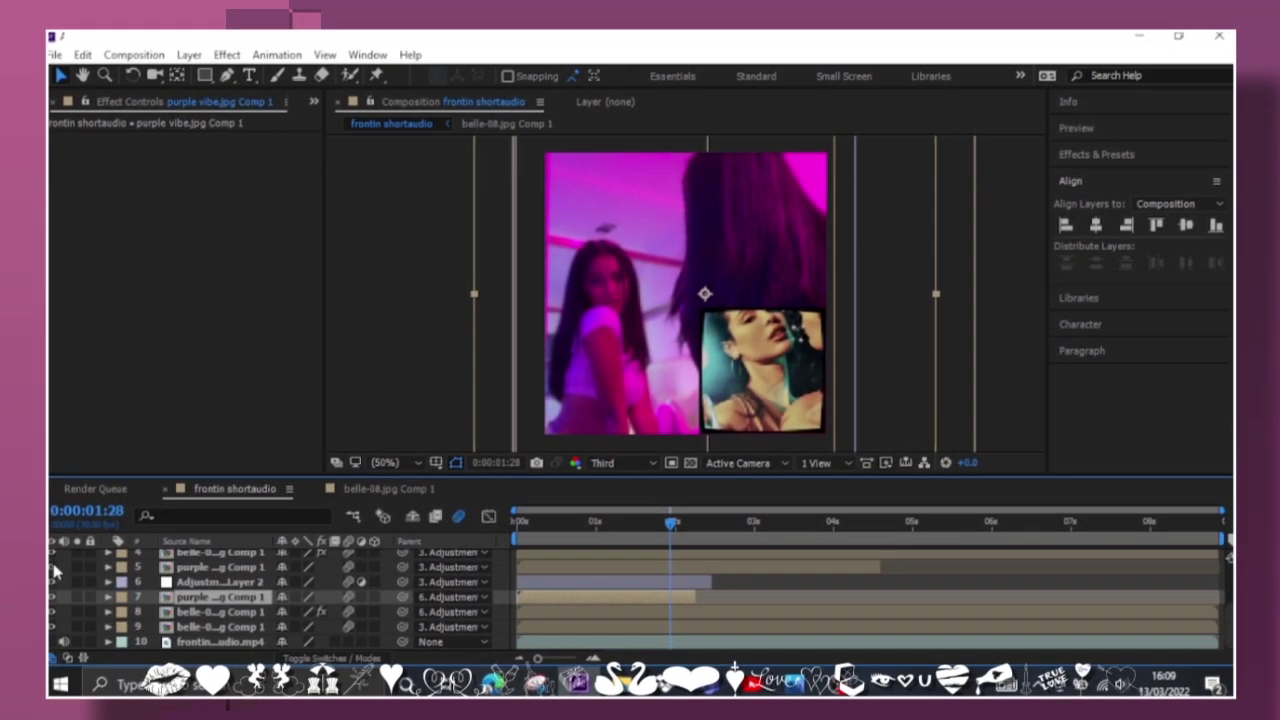
click(55, 570)
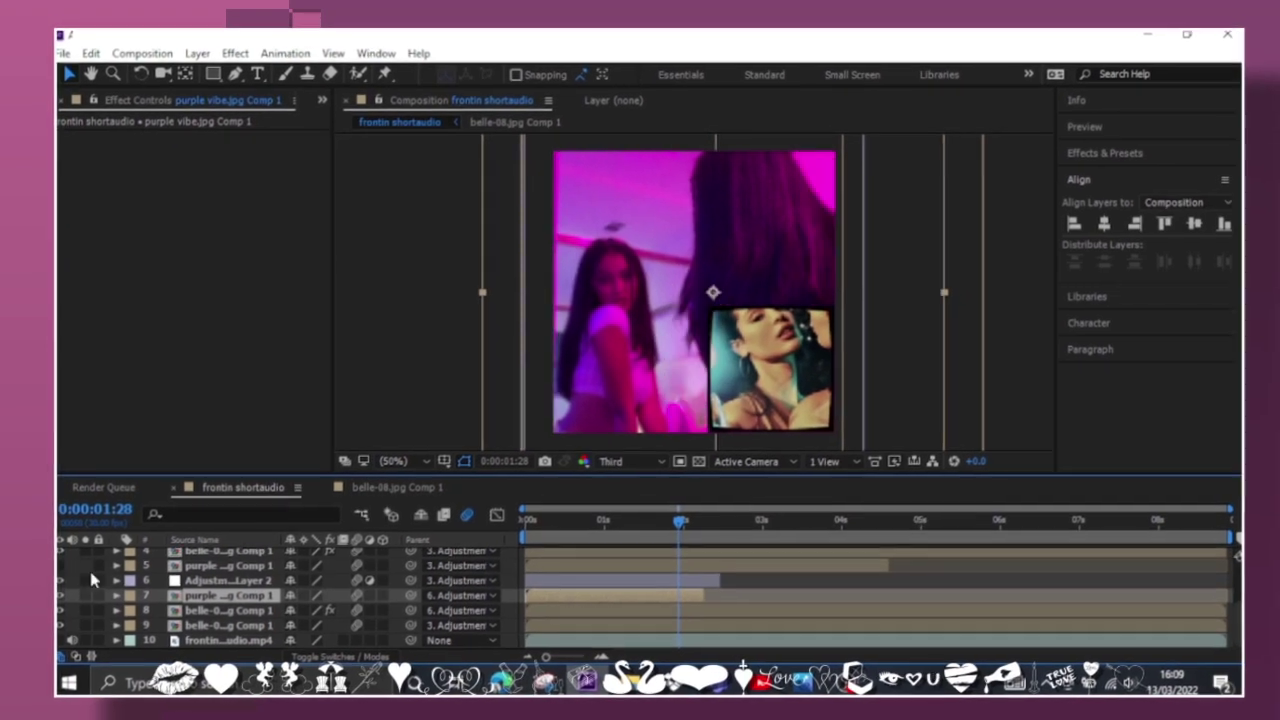
key(ctrl+z)
key(ctrl+z)
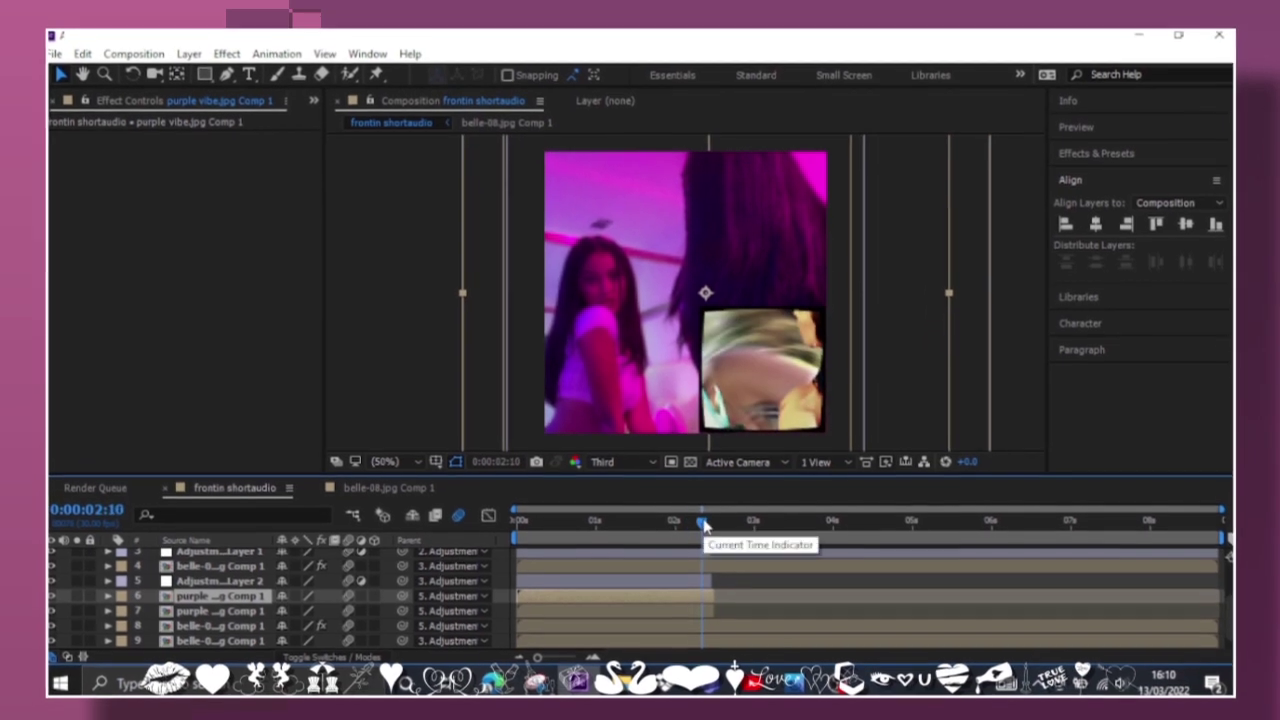
click(628, 455)
click(628, 496)
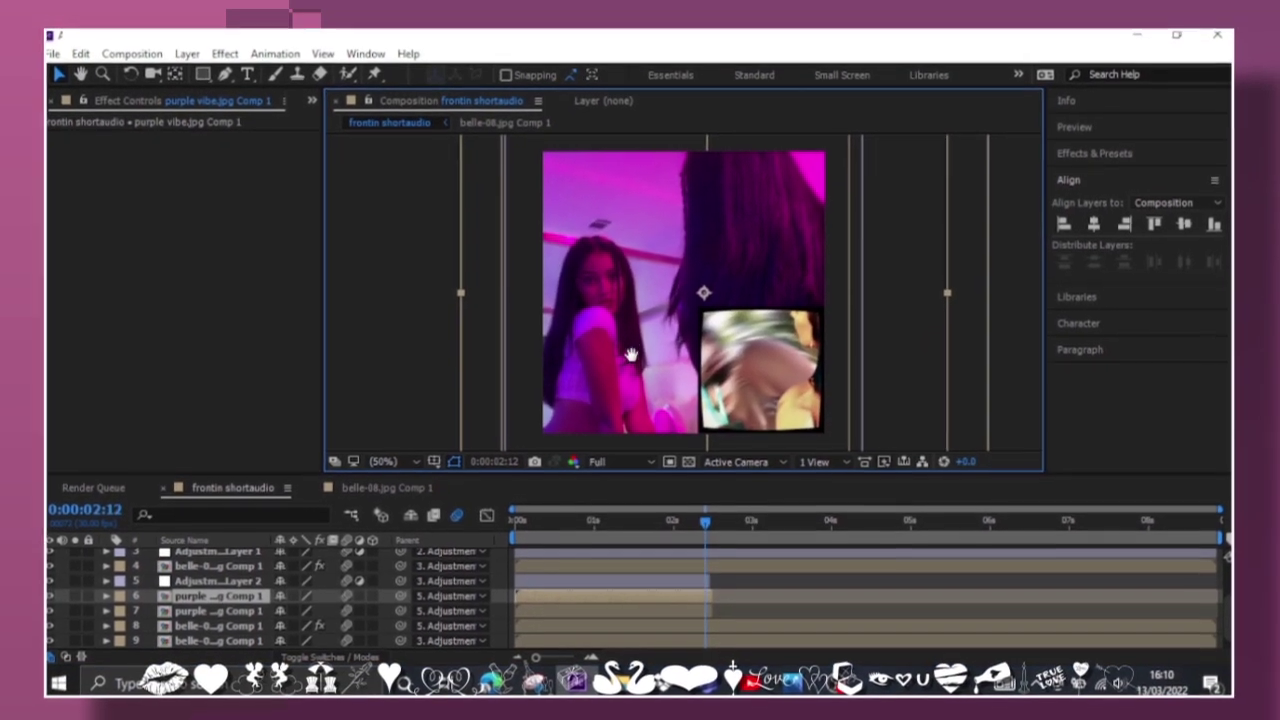
key(ctrl+z)
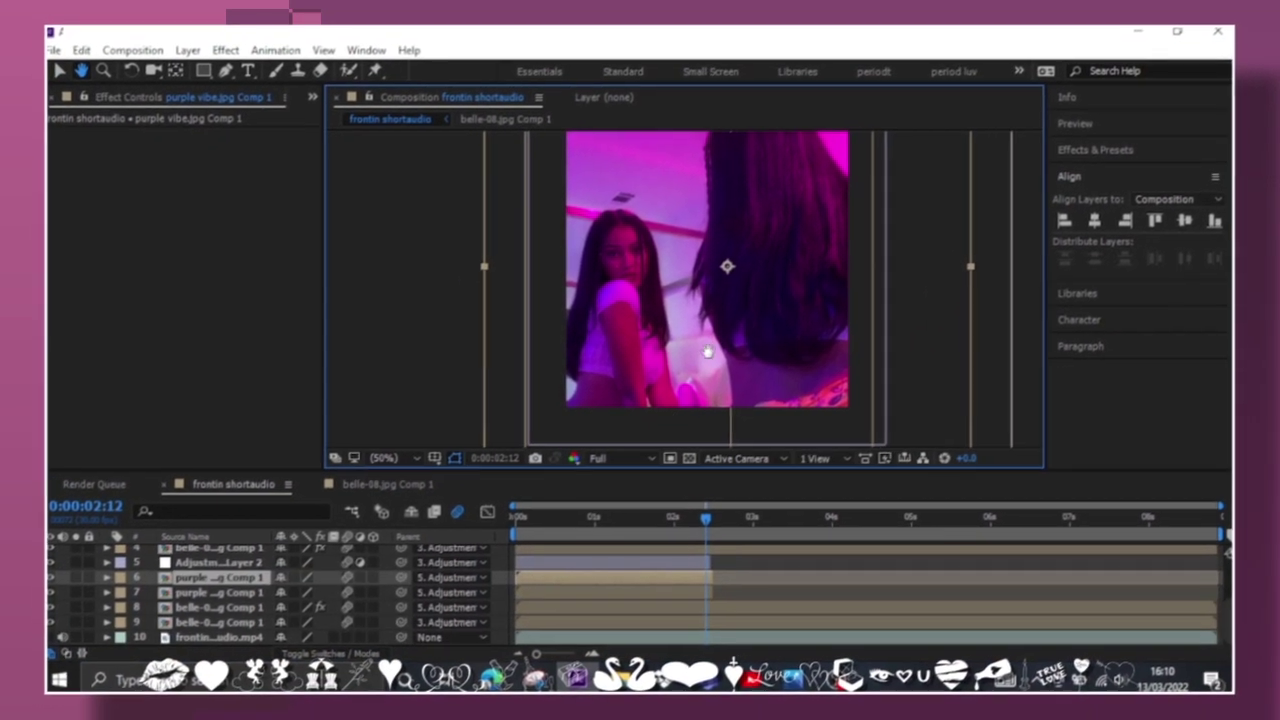
Draw a Pen mask tracing the hair on the right side of the frame
scroll(694, 355, up, 2)
key(g)
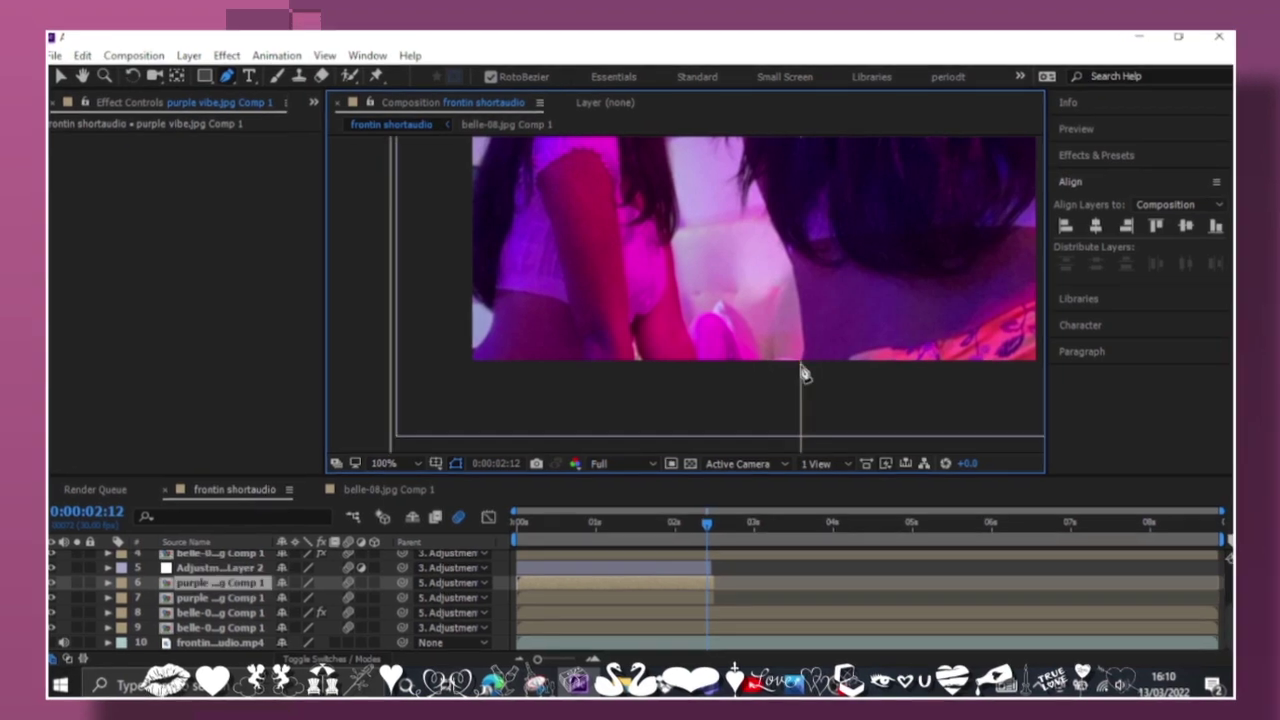
scroll(800, 335, up, 5)
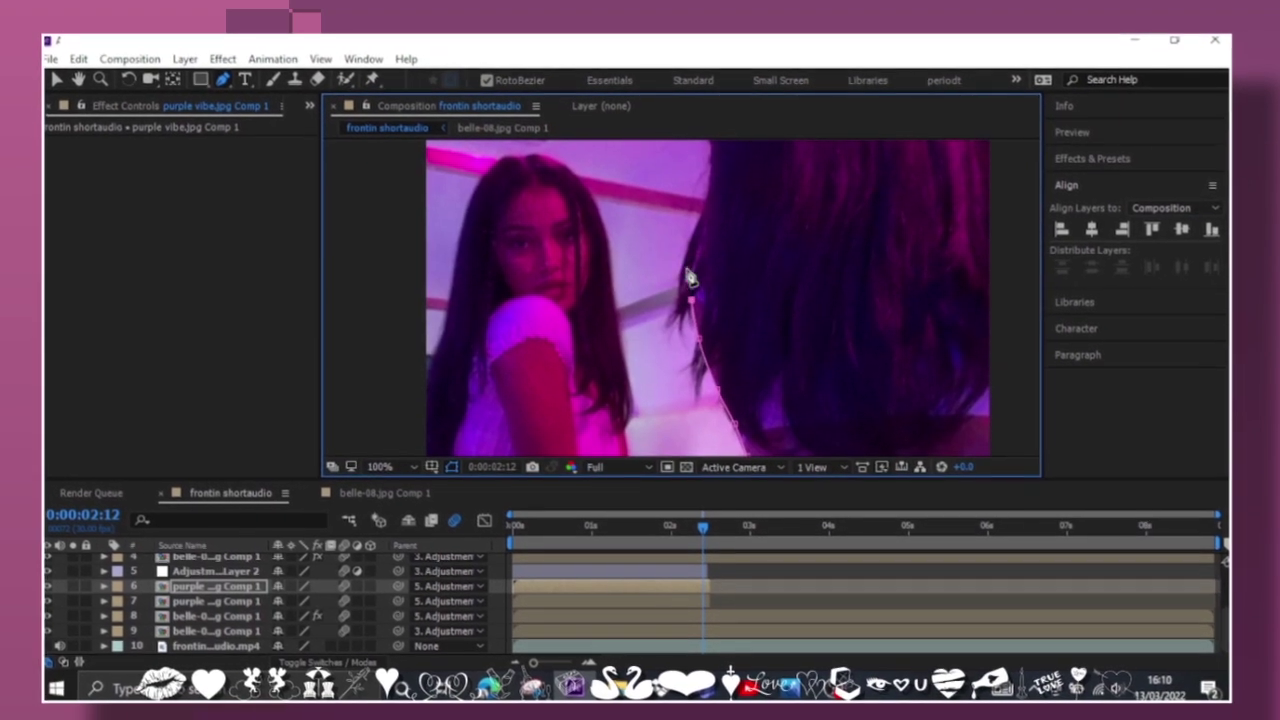
scroll(668, 300, up, 4)
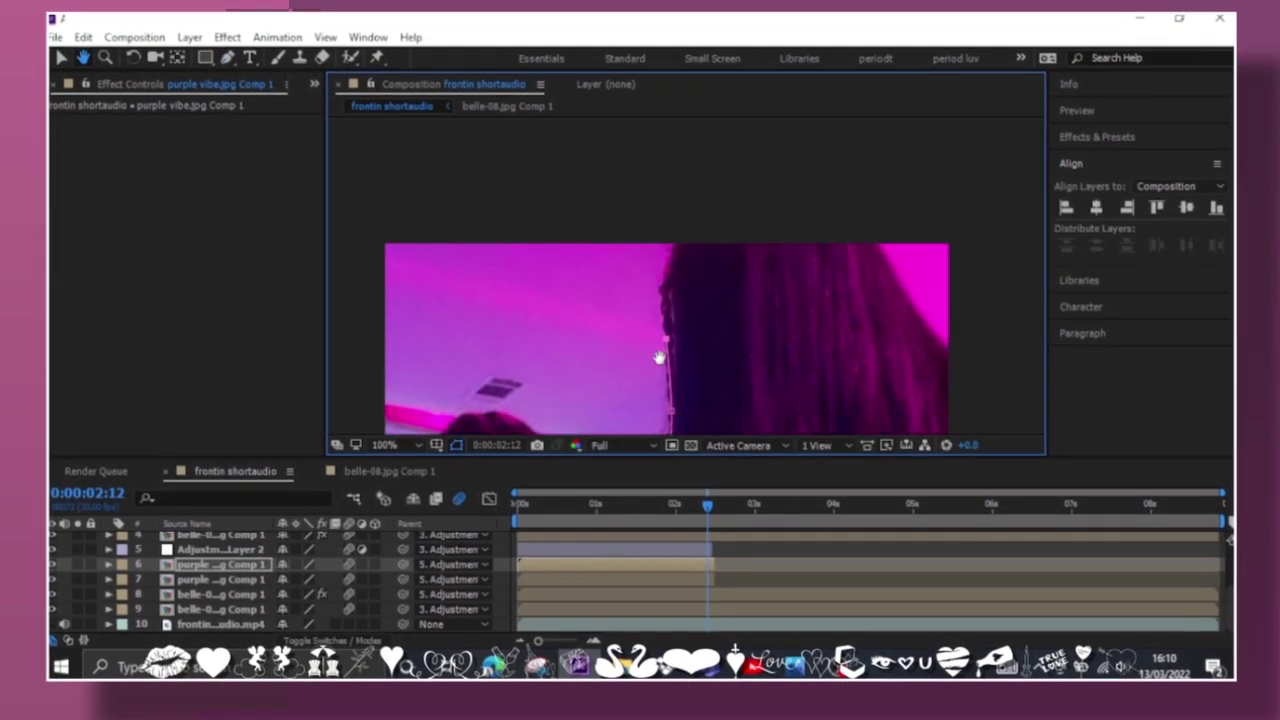
drag(820, 240, 871, 286)
click(946, 371)
scroll(837, 194, down, 5)
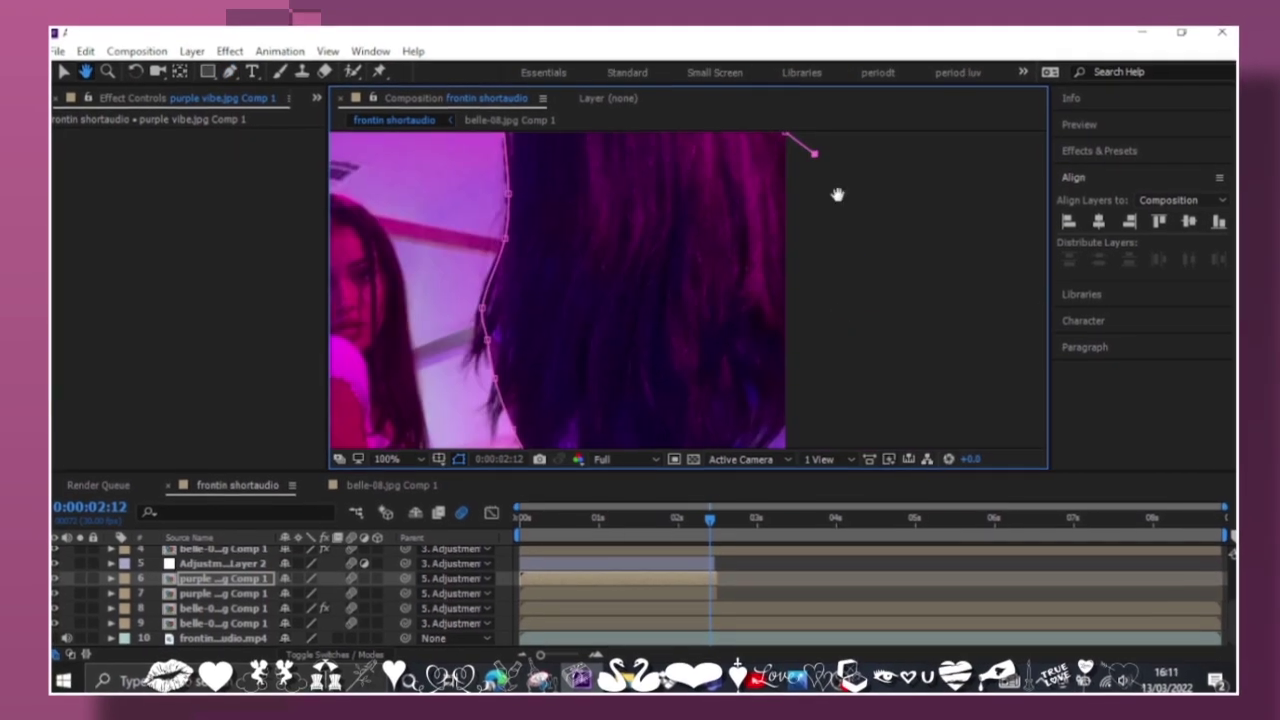
click(852, 389)
click(702, 387)
click(384, 463)
click(414, 311)
Feather the new mask's edges with Layer > Mask > Mask Feather
right_click(690, 317)
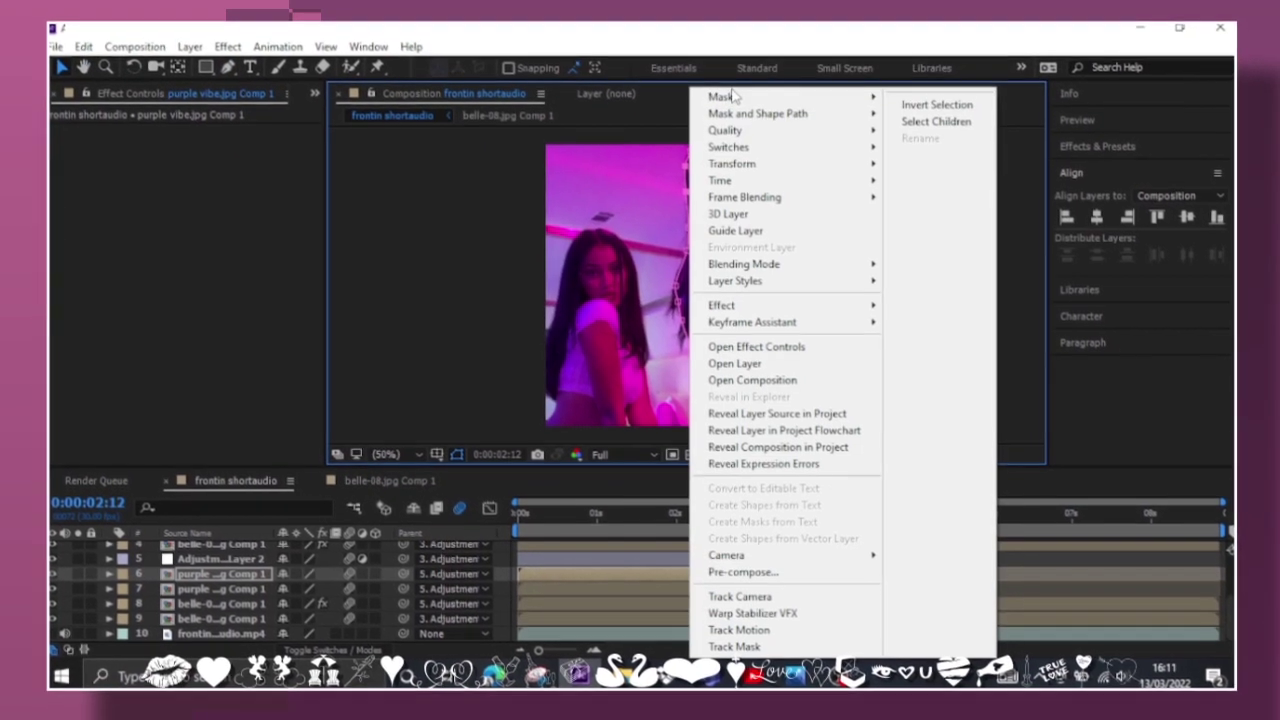
mouse_move(730, 90)
click(943, 134)
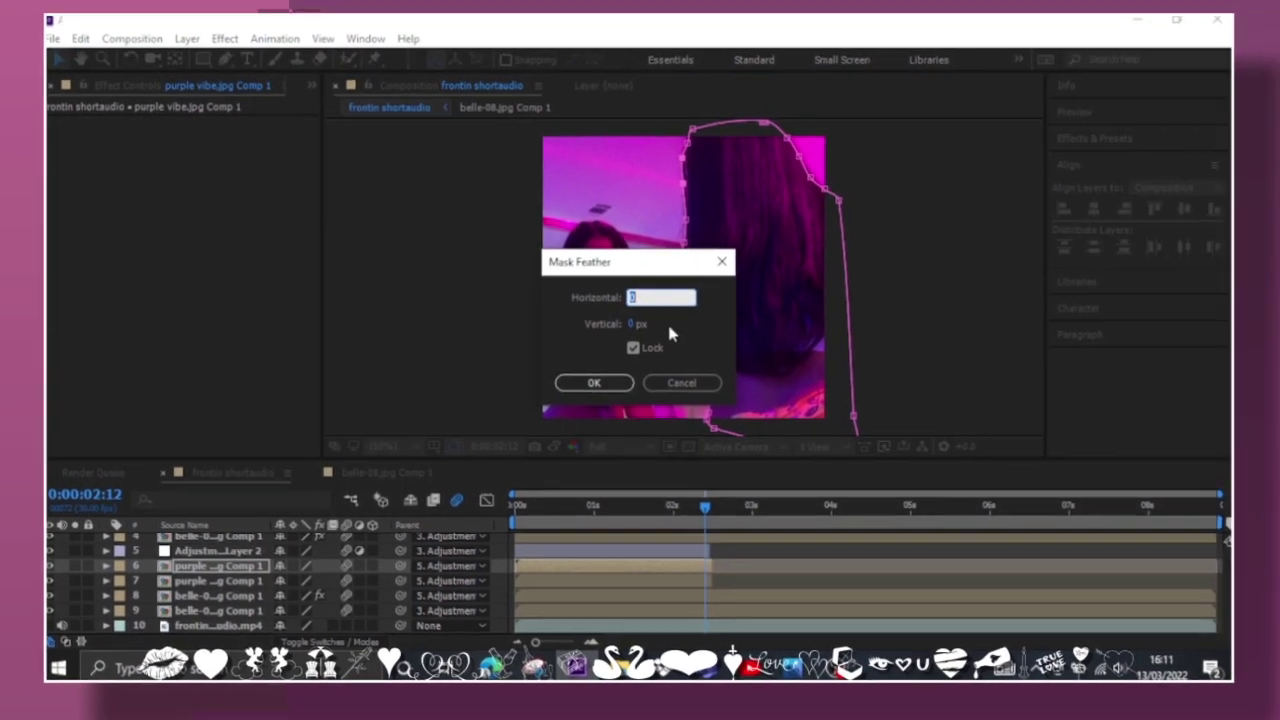
key(Return)
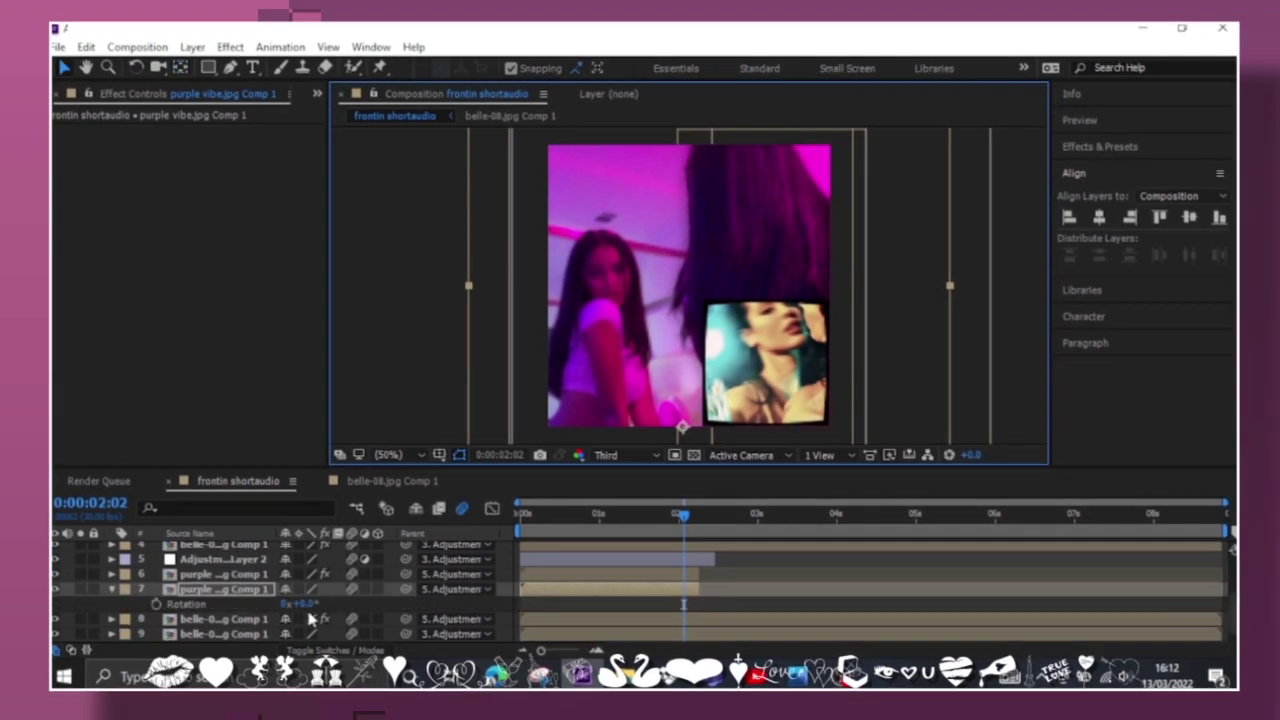
Keyframe the purple layer's rotation to about -13° through 2:07 and apply Motion Tile
drag(310, 620, 417, 609)
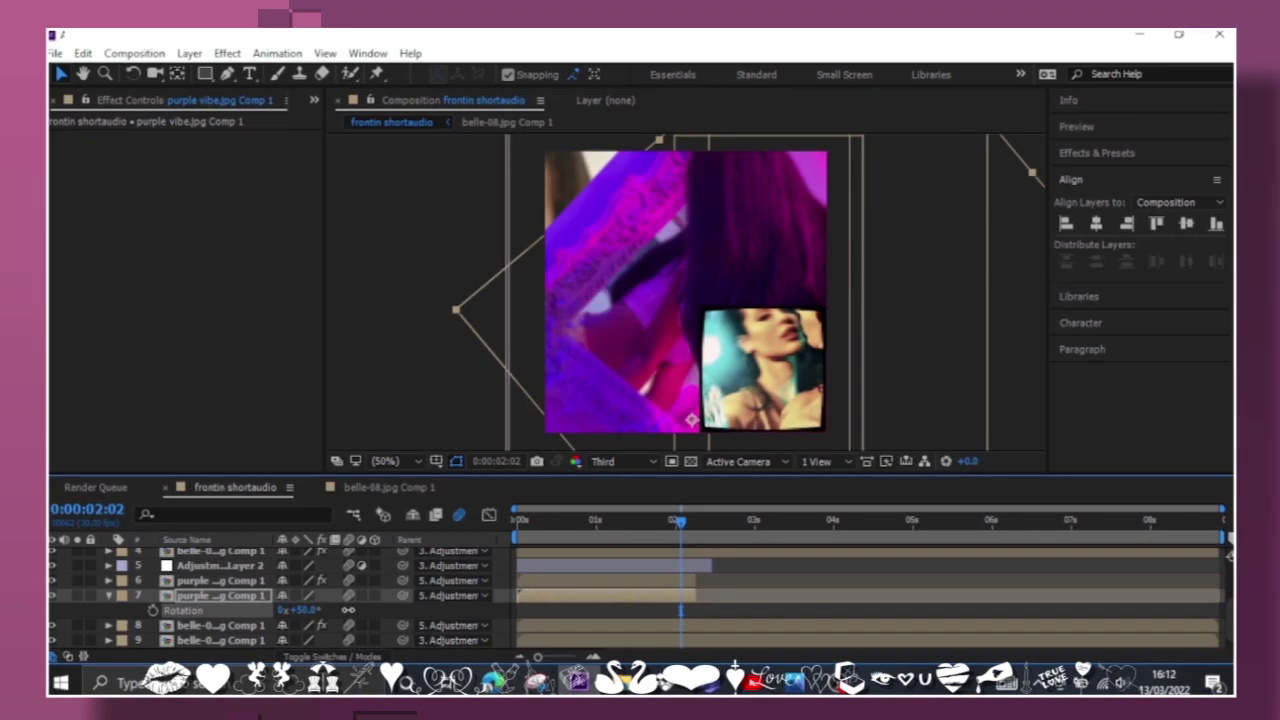
drag(537, 526, 675, 541)
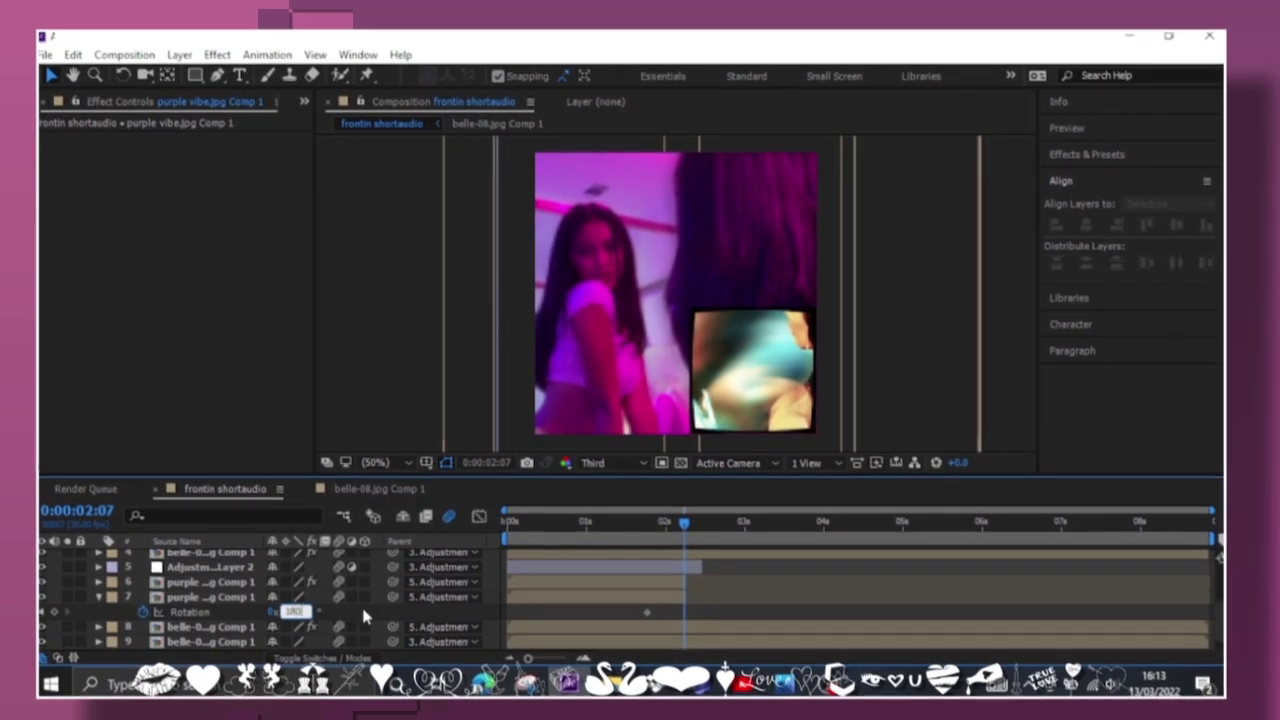
drag(295, 610, 361, 603)
key(j)
click(234, 48)
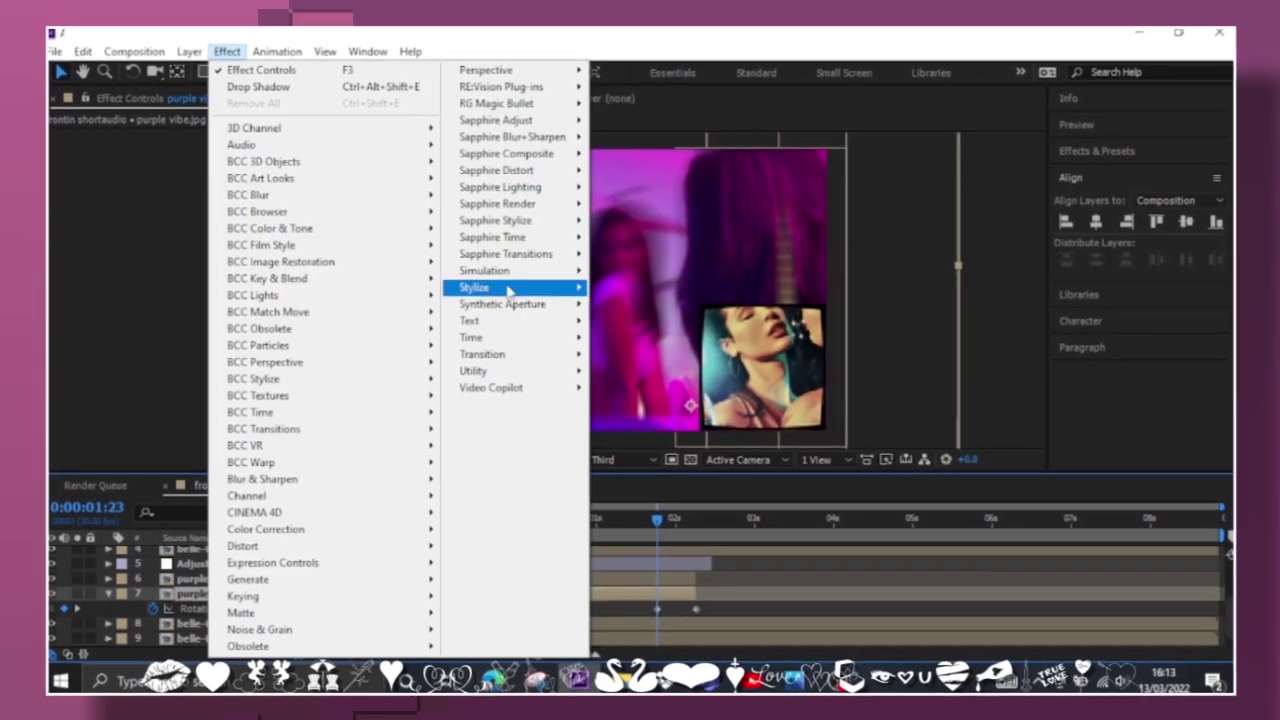
click(650, 390)
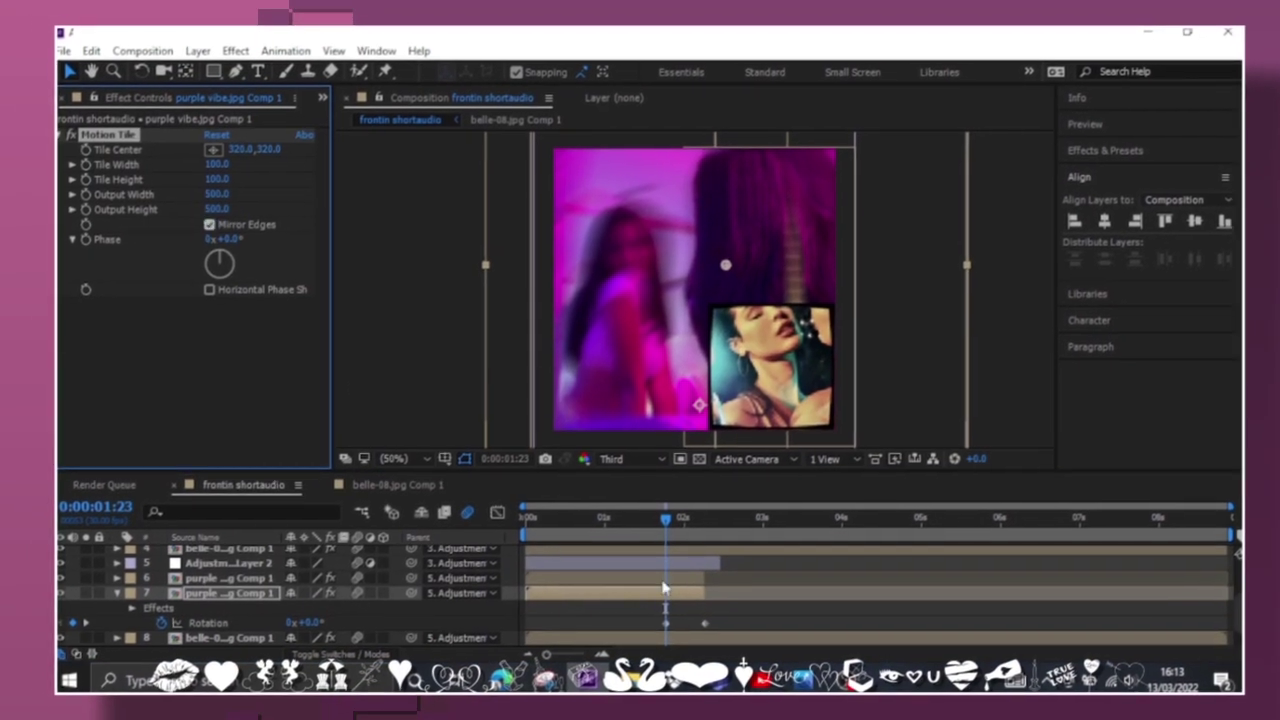
Apply Easy Ease to the purple layer's rotation keyframes
click(646, 637)
scroll(646, 620, down, 1)
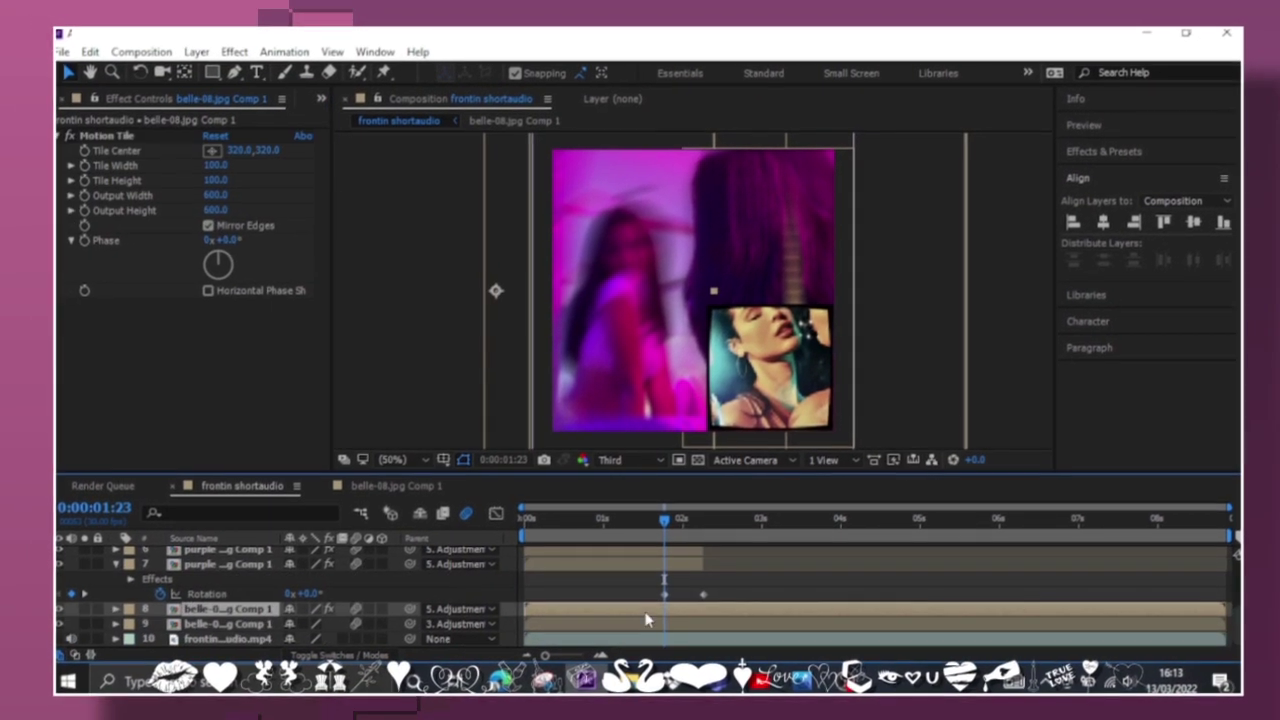
right_click(660, 597)
click(720, 440)
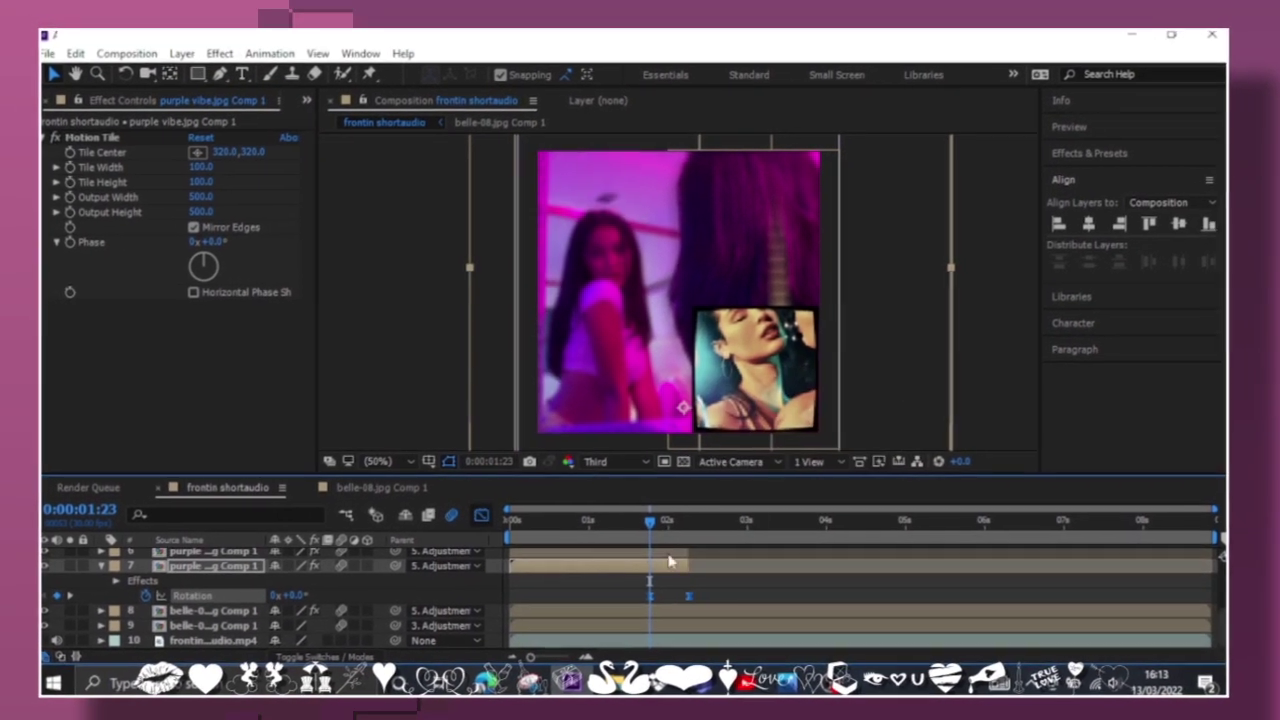
key(shift+F3)
click(479, 521)
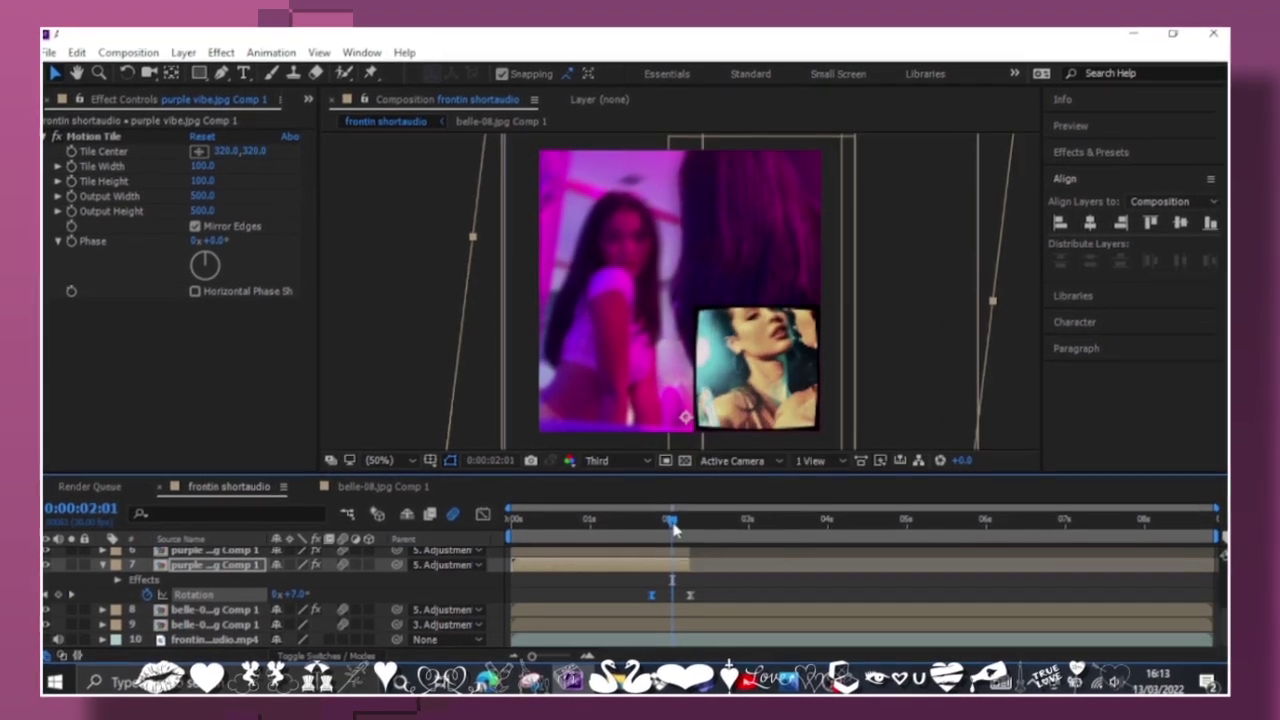
scroll(566, 636, up, 3)
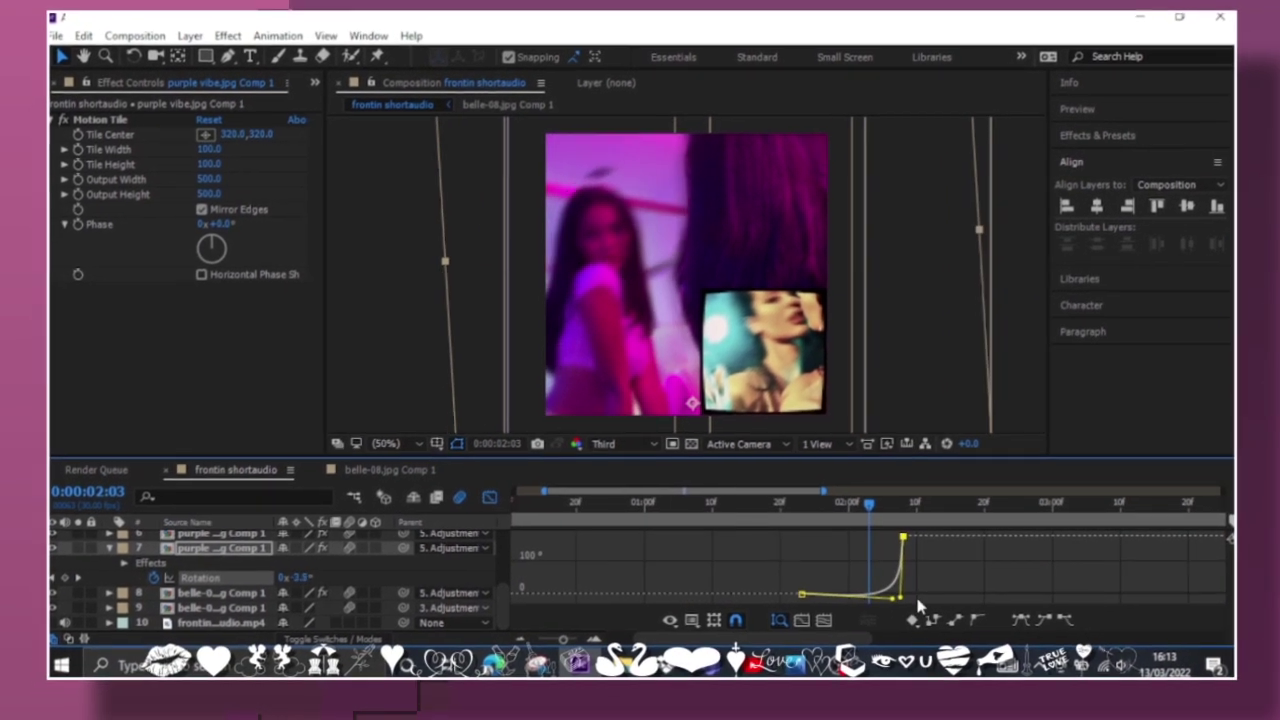
key(shift+F3)
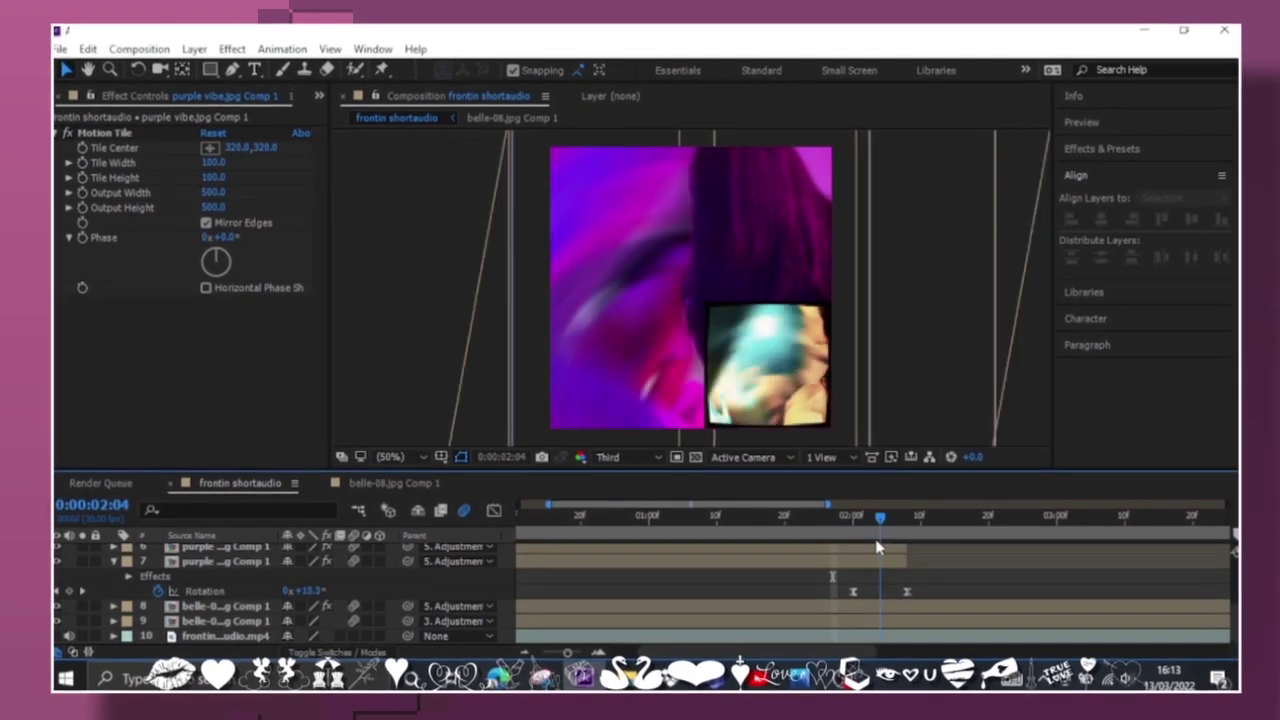
Make the Rotation ease curve steeper and save the project
key(shift+F3)
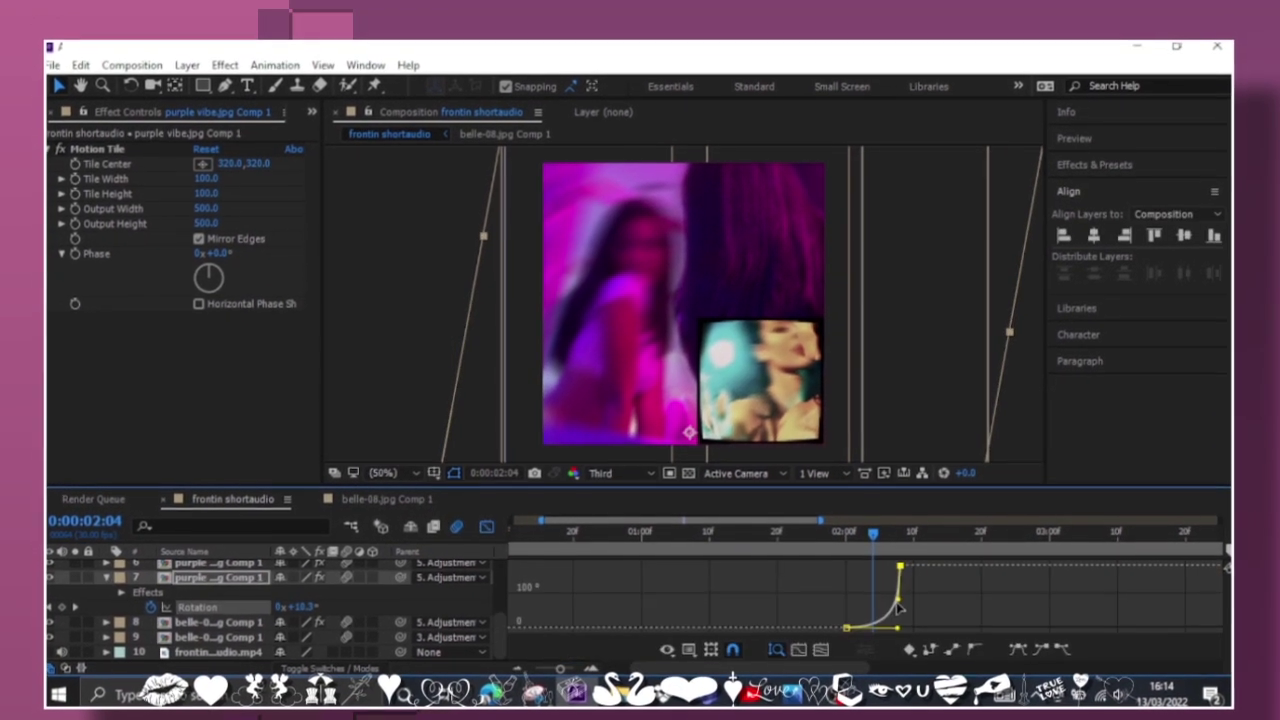
drag(899, 607, 893, 633)
click(491, 515)
key(ctrl+s)
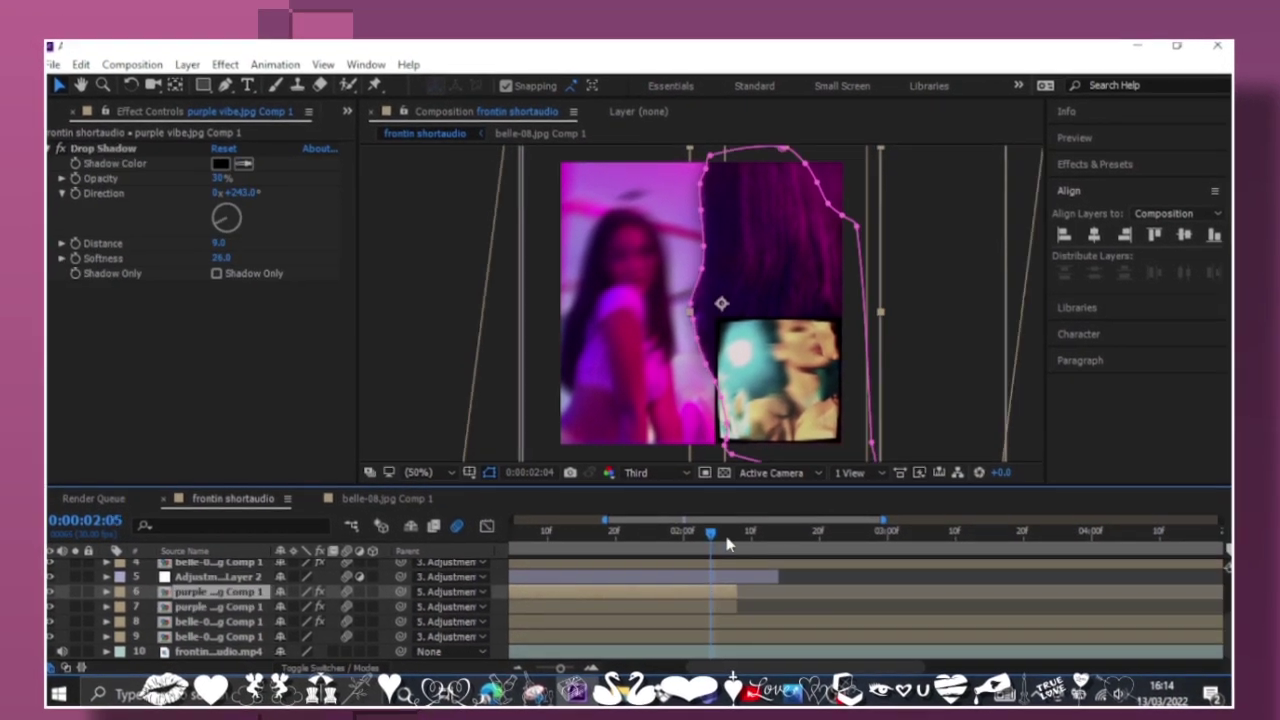
Import leopardtingz.PNG from the cindy pictures folder into frontin shortaudio
drag(727, 543, 737, 548)
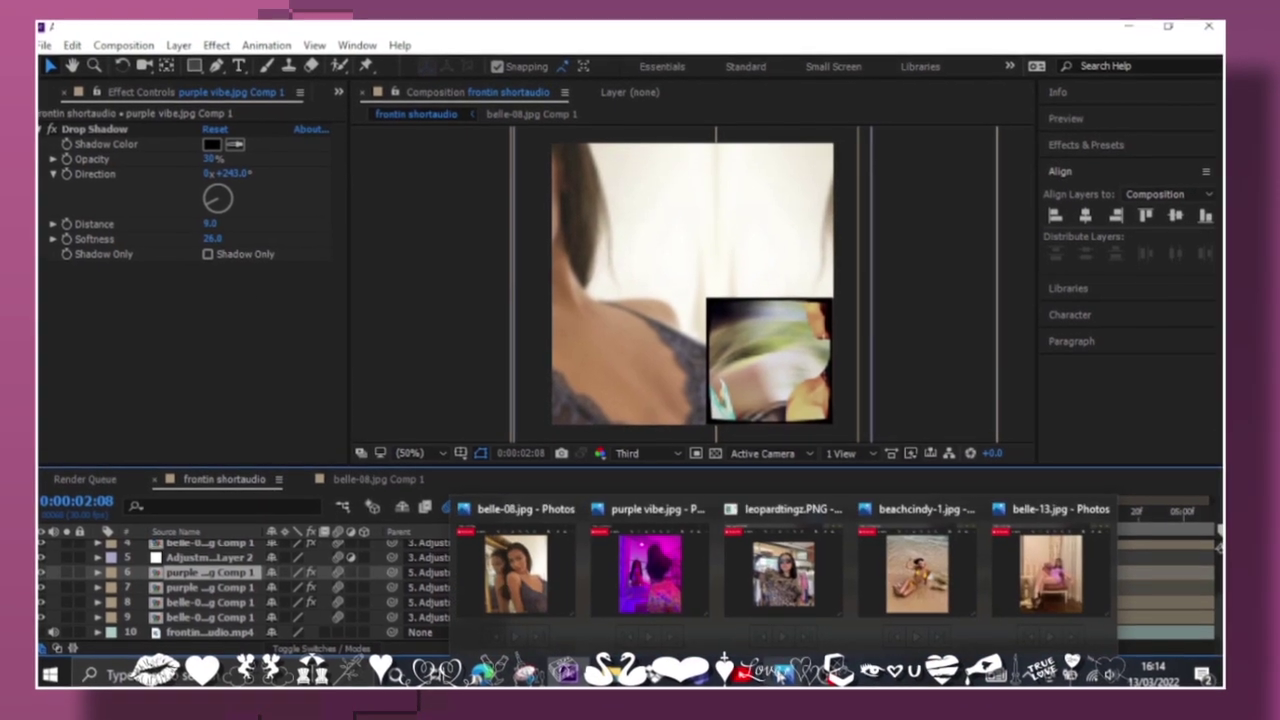
click(786, 690)
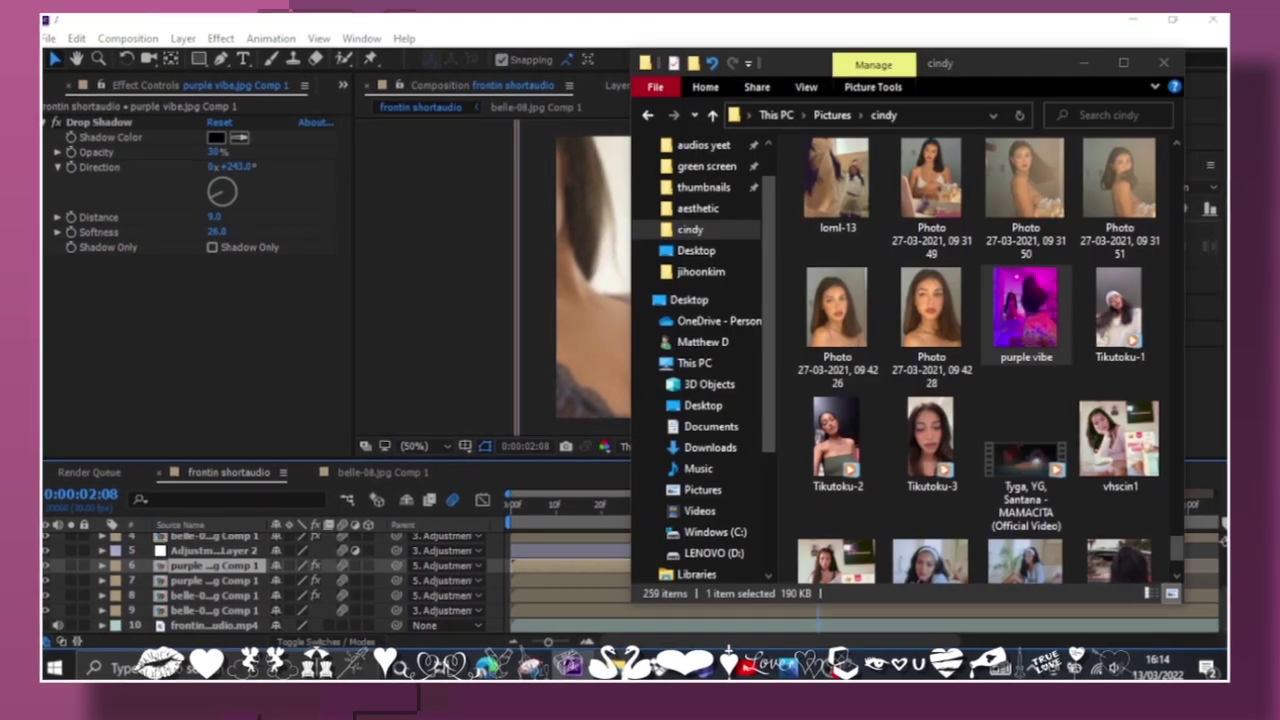
drag(1026, 310, 559, 570)
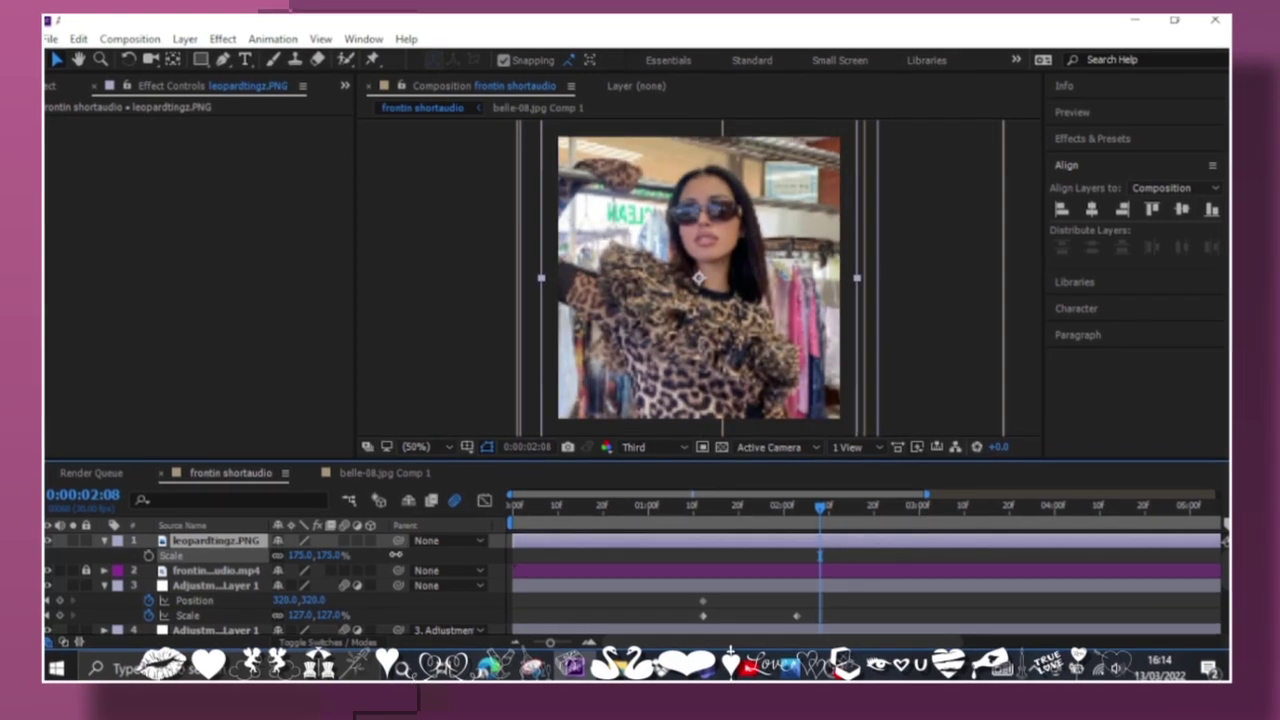
Scale the leopard photo to 193% and precompose it as leopardtingz.PNG Comp 1
mouse_move(315, 554)
mouse_down()
mouse_move(345, 554)
mouse_move(320, 568)
mouse_up()
key(p)
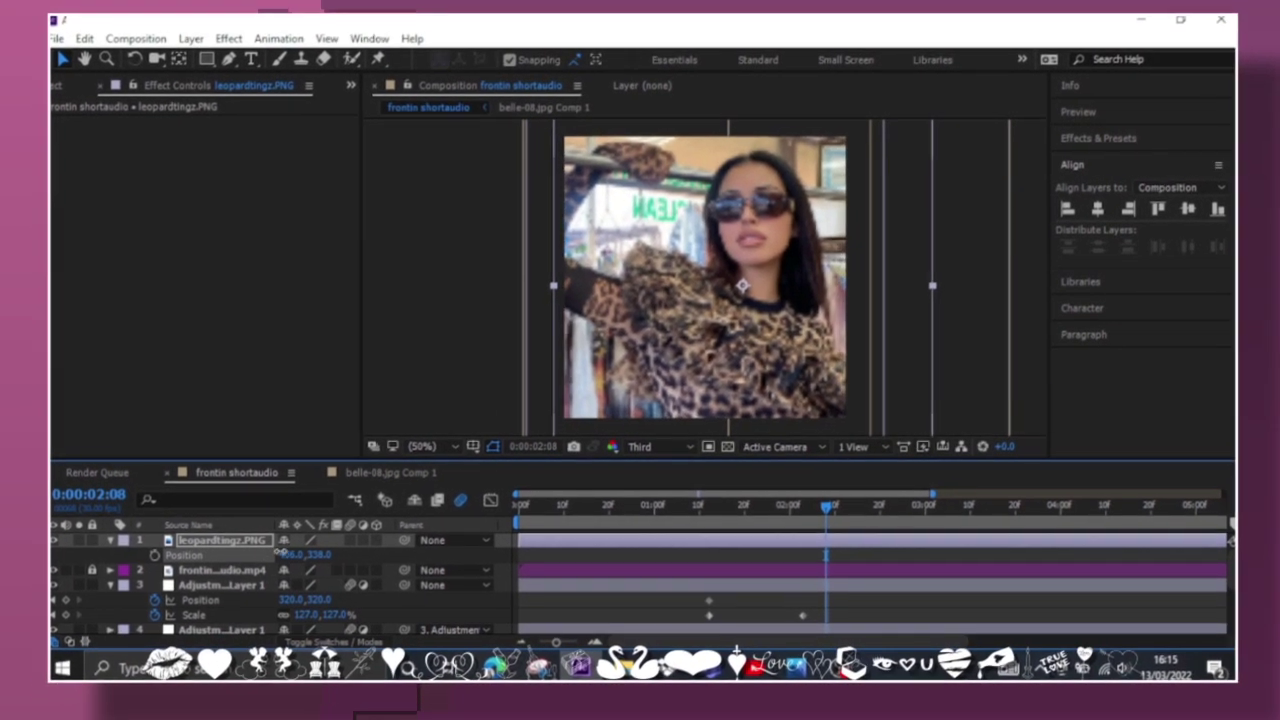
key(ctrl+shift+c)
key(Return)
Trim Adjustment Layer 2 to end at 2:08 and start the leopard comp there, below the purple layer
scroll(233, 584, down, 3)
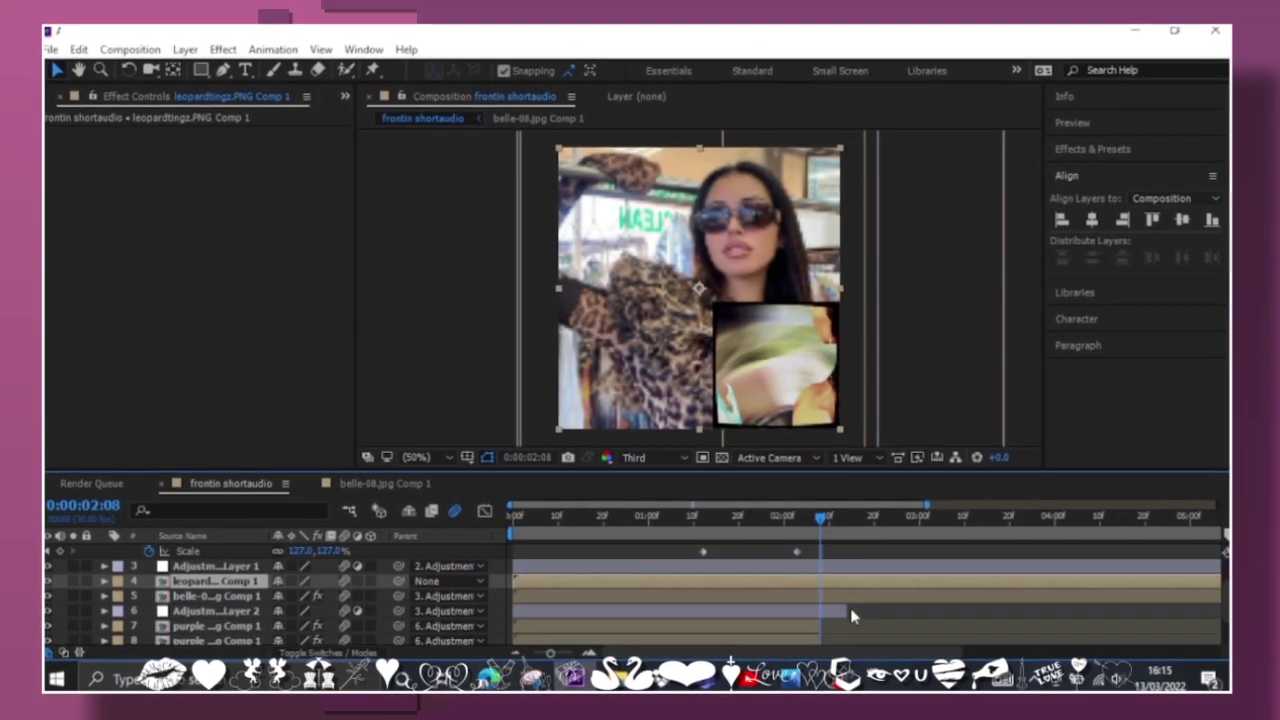
drag(852, 568, 828, 568)
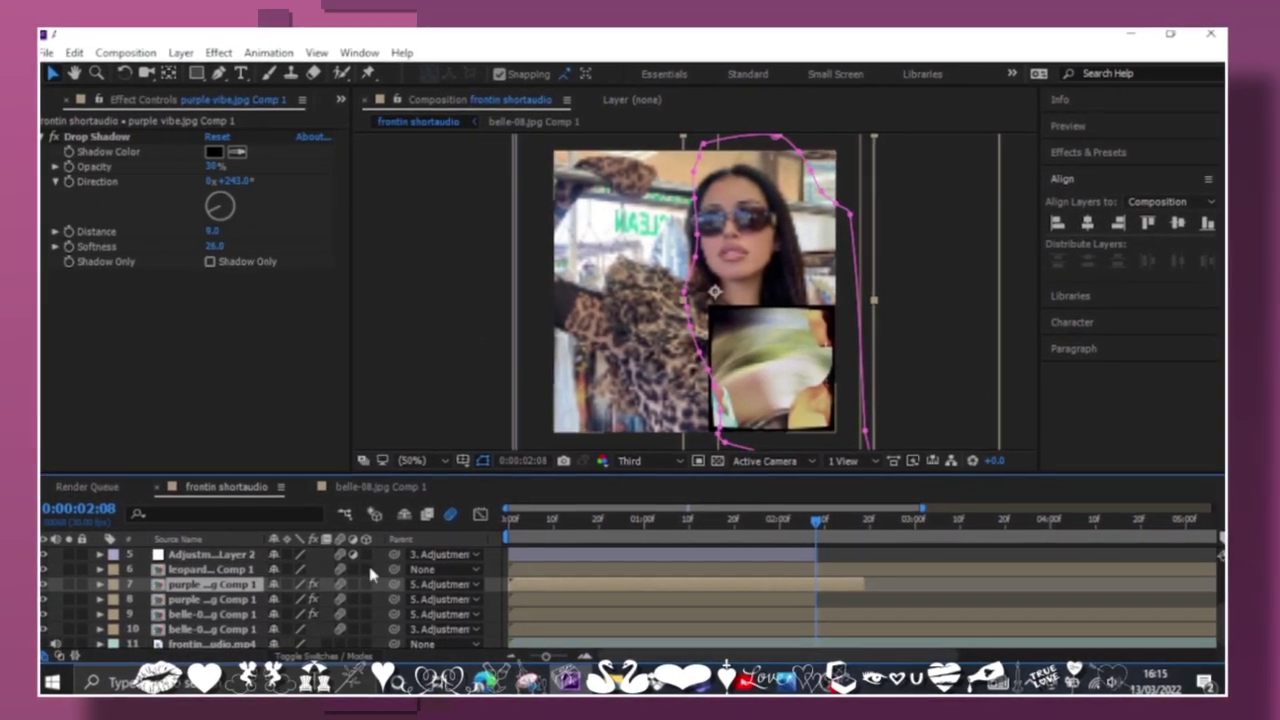
drag(207, 567, 207, 584)
key(alt+bracketleft)
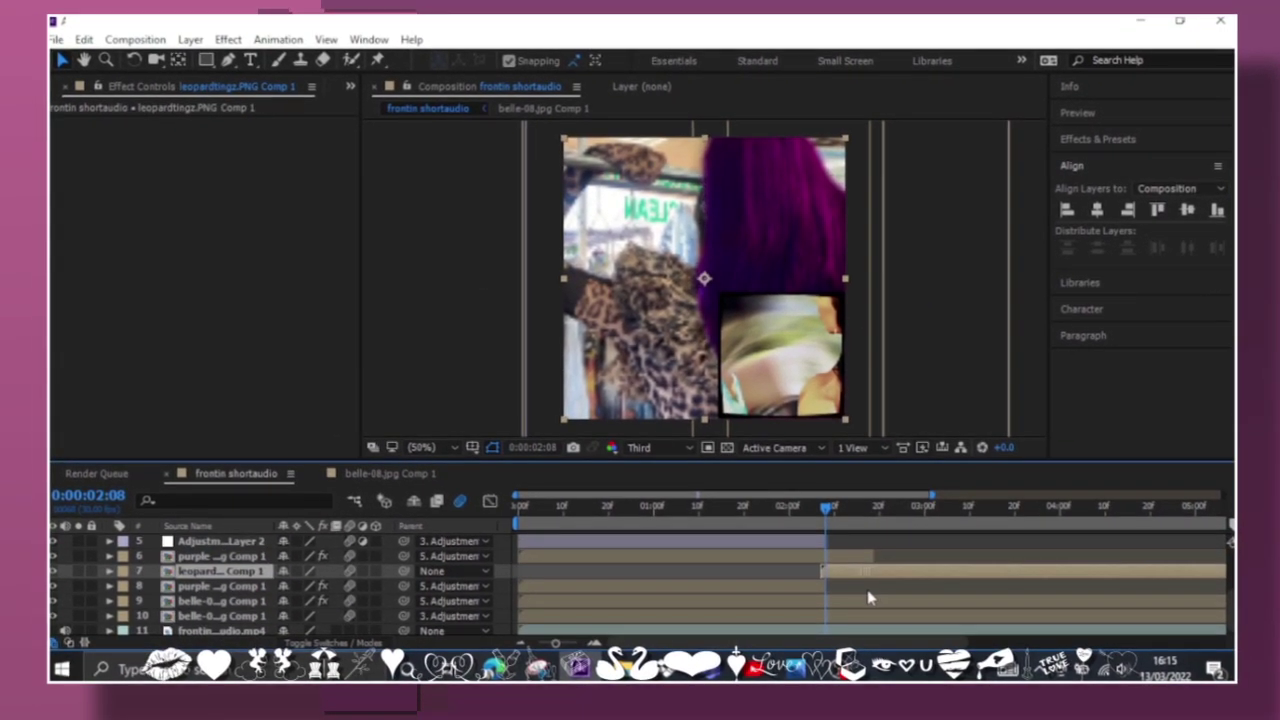
mouse_move(826, 512)
mouse_down()
mouse_move(811, 541)
mouse_move(776, 520)
mouse_move(923, 540)
mouse_up()
click(774, 537)
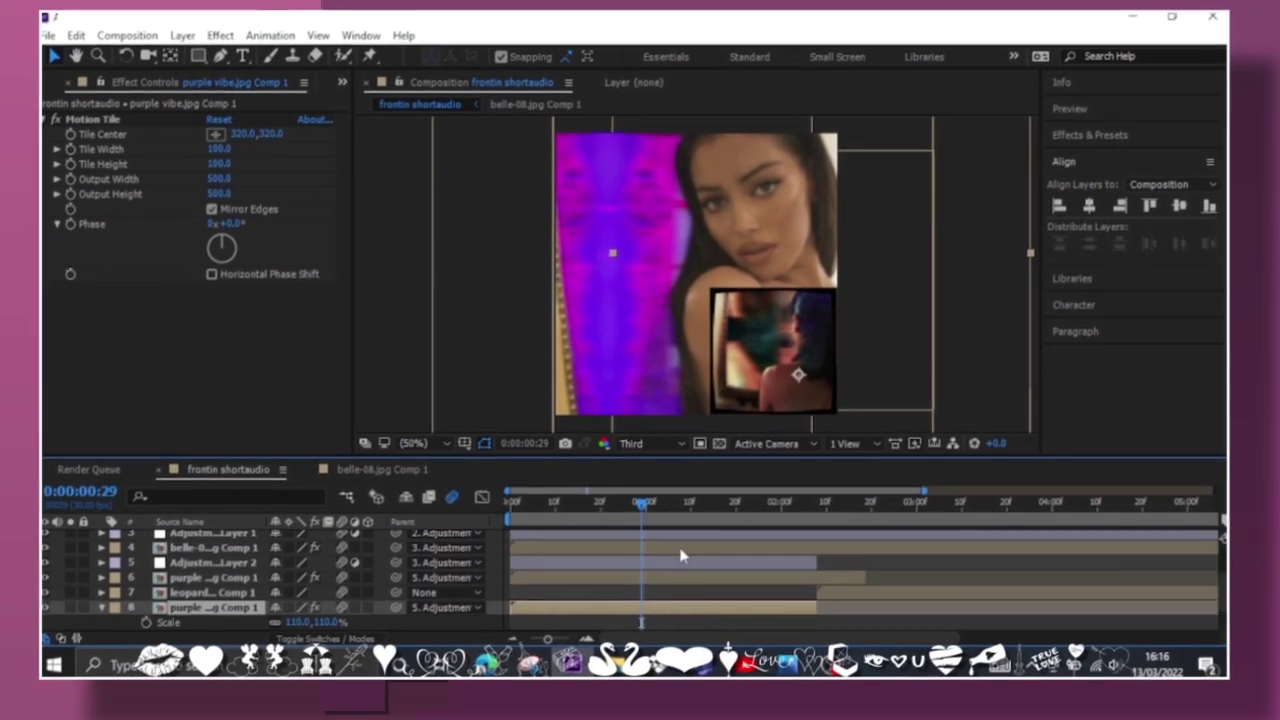
Select Adjustment Layer 2, reveal its X Position keyframes, and move the playhead to about 1:18
click(680, 560)
key(u)
click(728, 503)
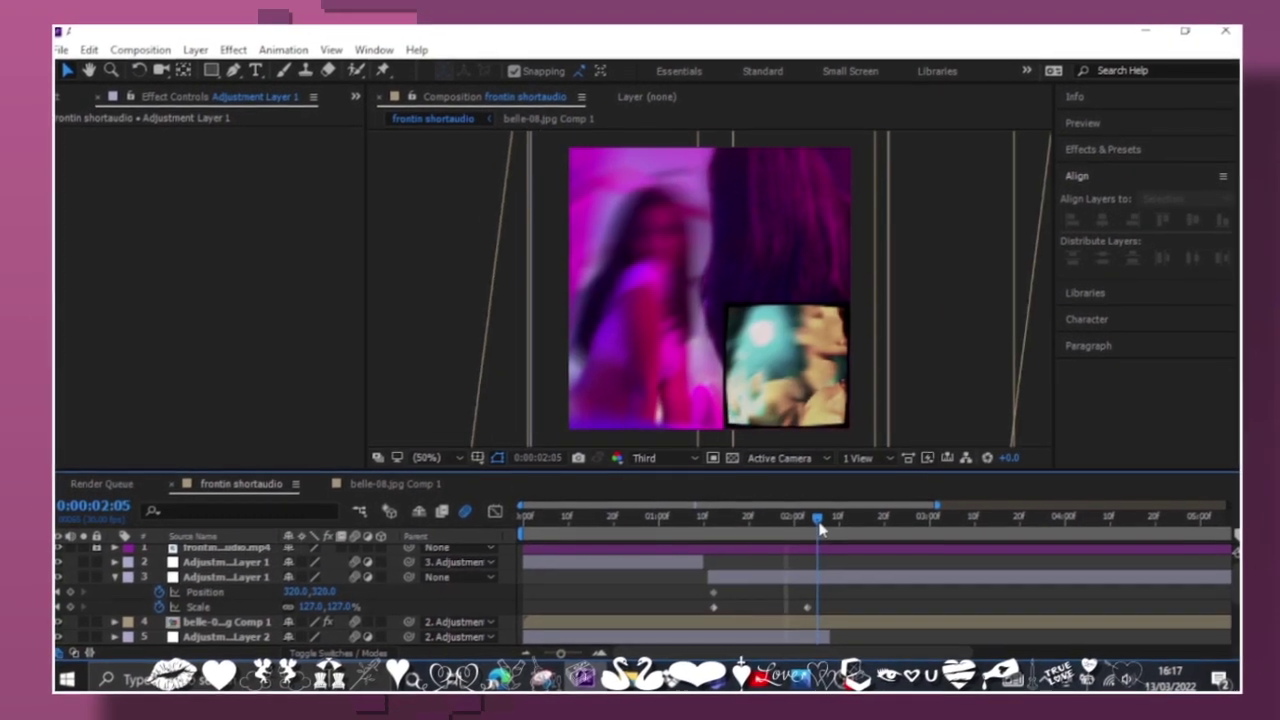
Apply Easy Ease In to the Scale keyframes reaching 152% and reshape the curve
click(971, 494)
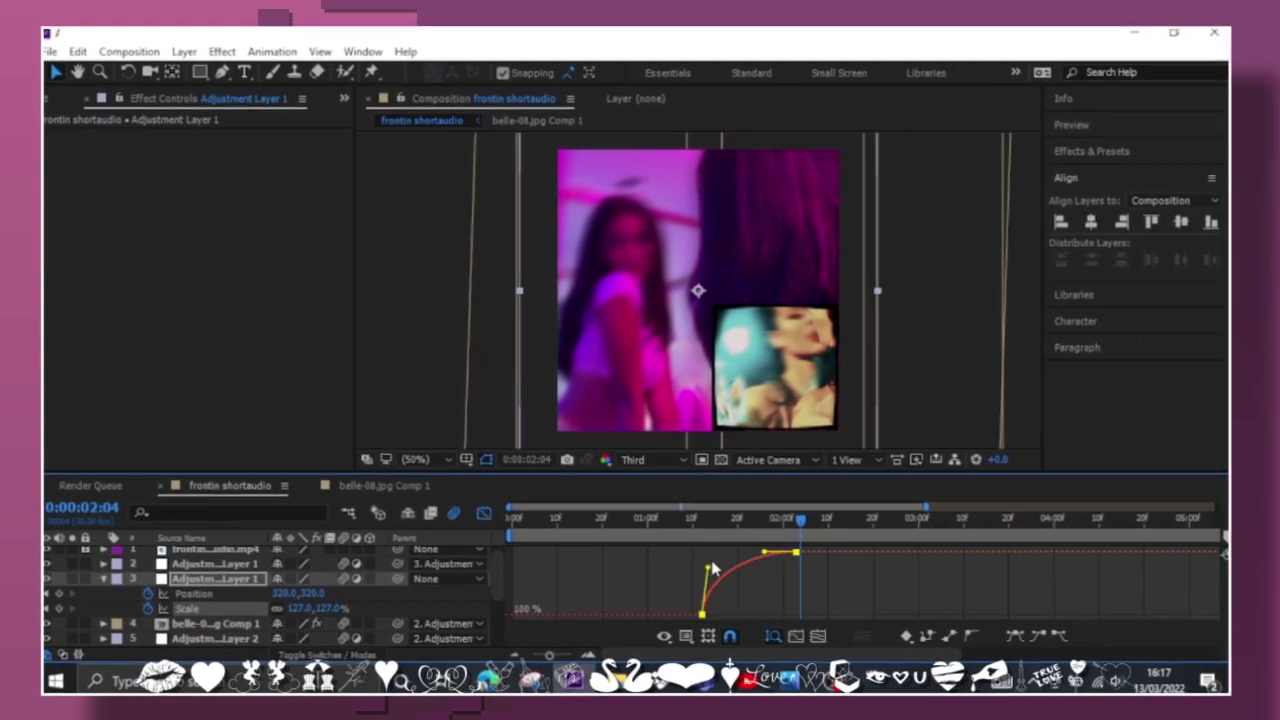
drag(712, 568, 751, 567)
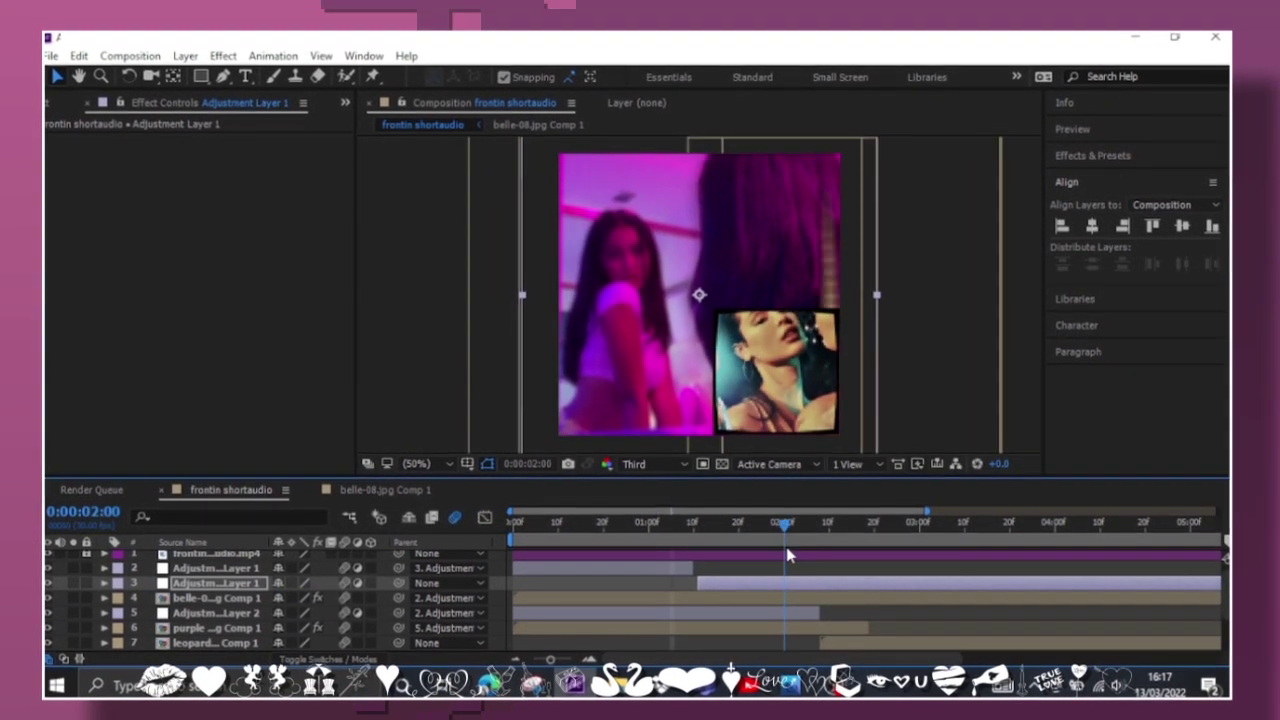
mouse_move(717, 553)
mouse_down()
mouse_move(695, 559)
mouse_move(686, 595)
mouse_up()
Move belle-08.jpg Comp 1's second X Position keyframe earlier and preview around 1:14
click(757, 603)
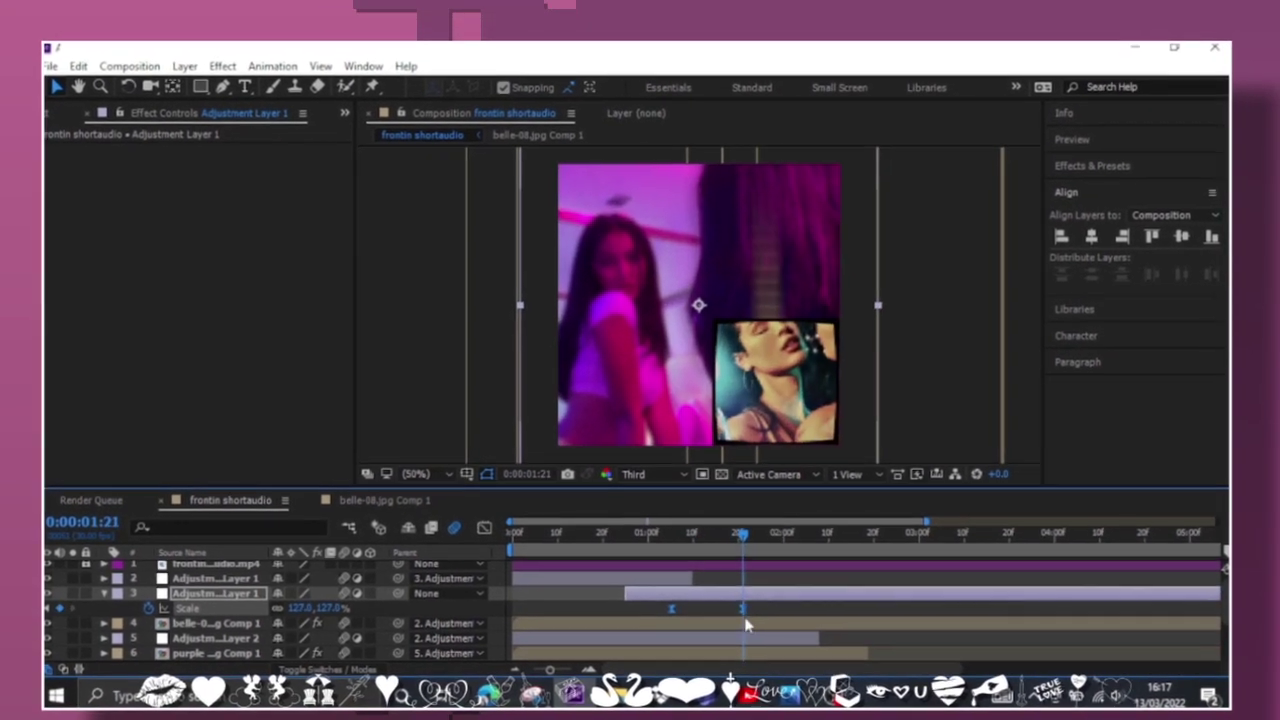
scroll(705, 620, down, 2)
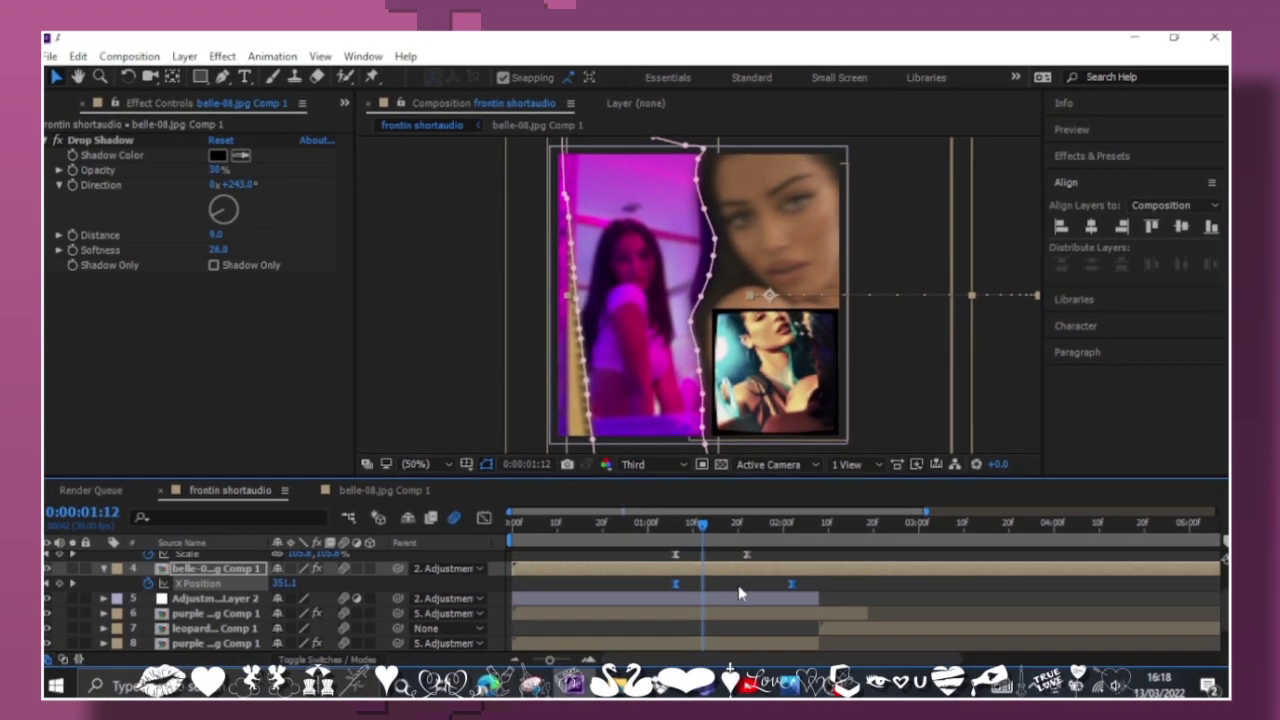
drag(799, 577, 750, 577)
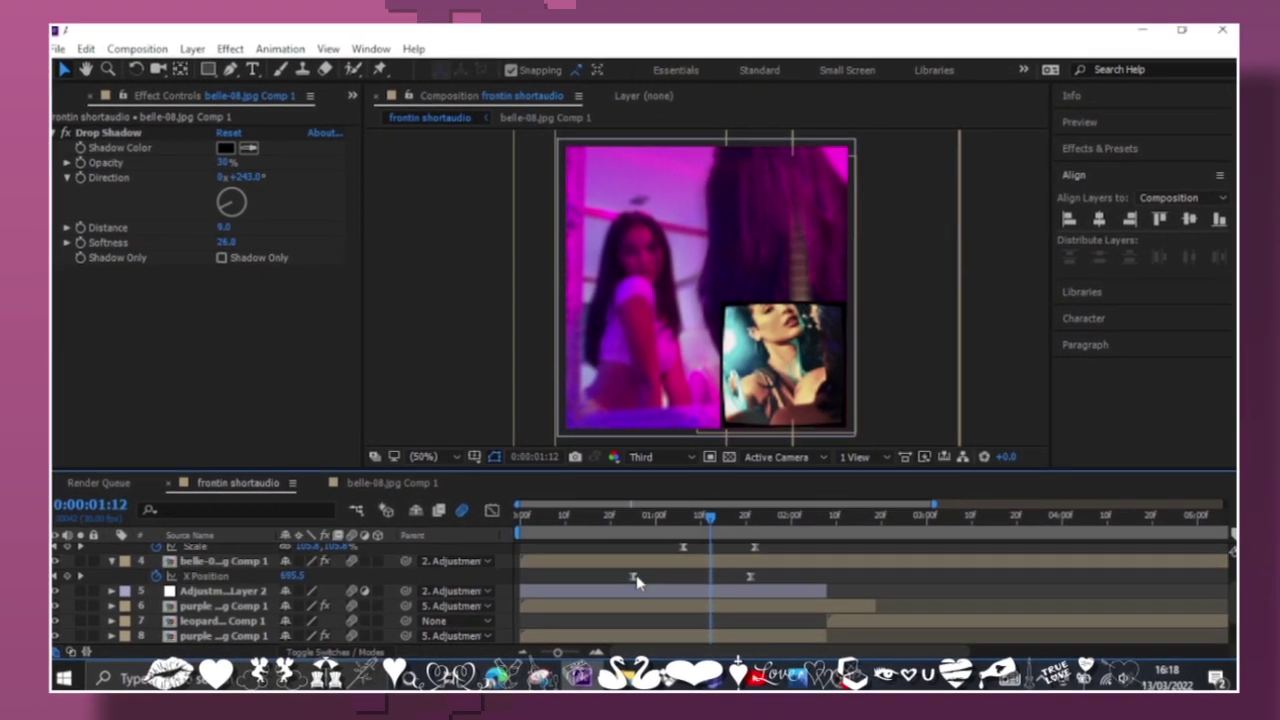
click(683, 577)
drag(743, 512, 716, 512)
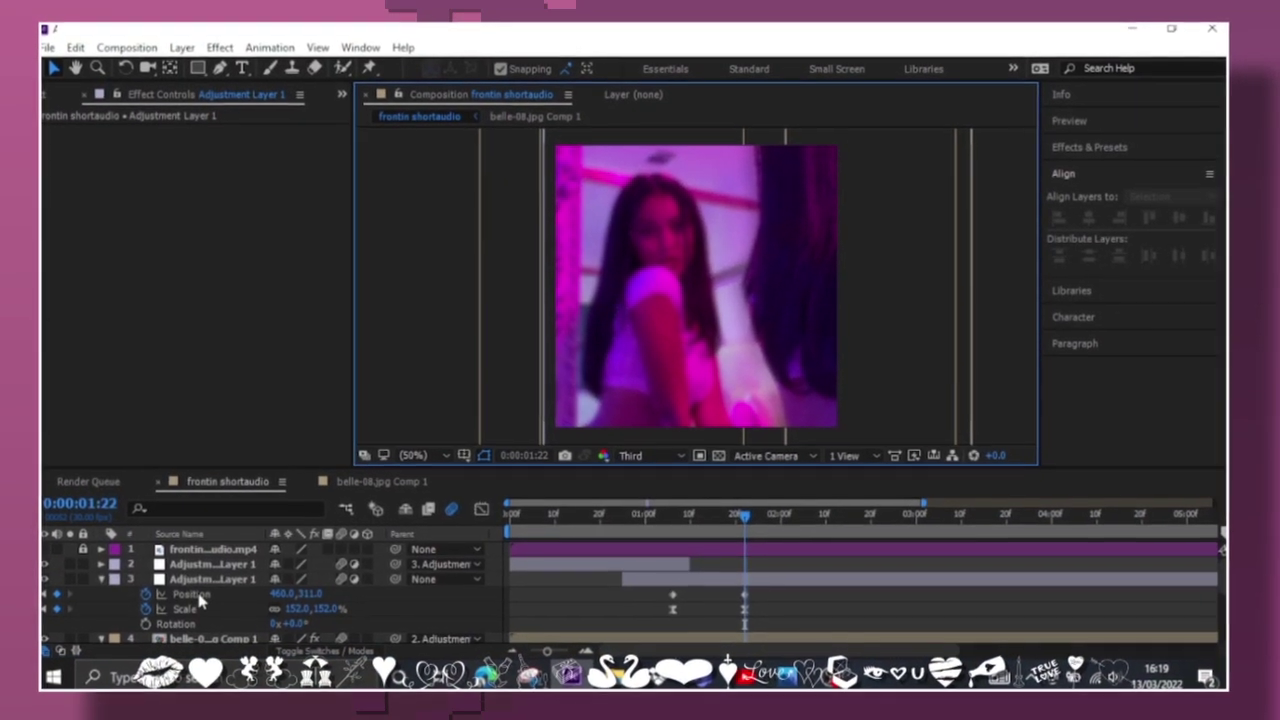
Separate Position into X and Y Position and apply Easy Ease to the Position and Scale keyframes
right_click(185, 596)
click(290, 460)
drag(655, 600, 760, 630)
right_click(750, 612)
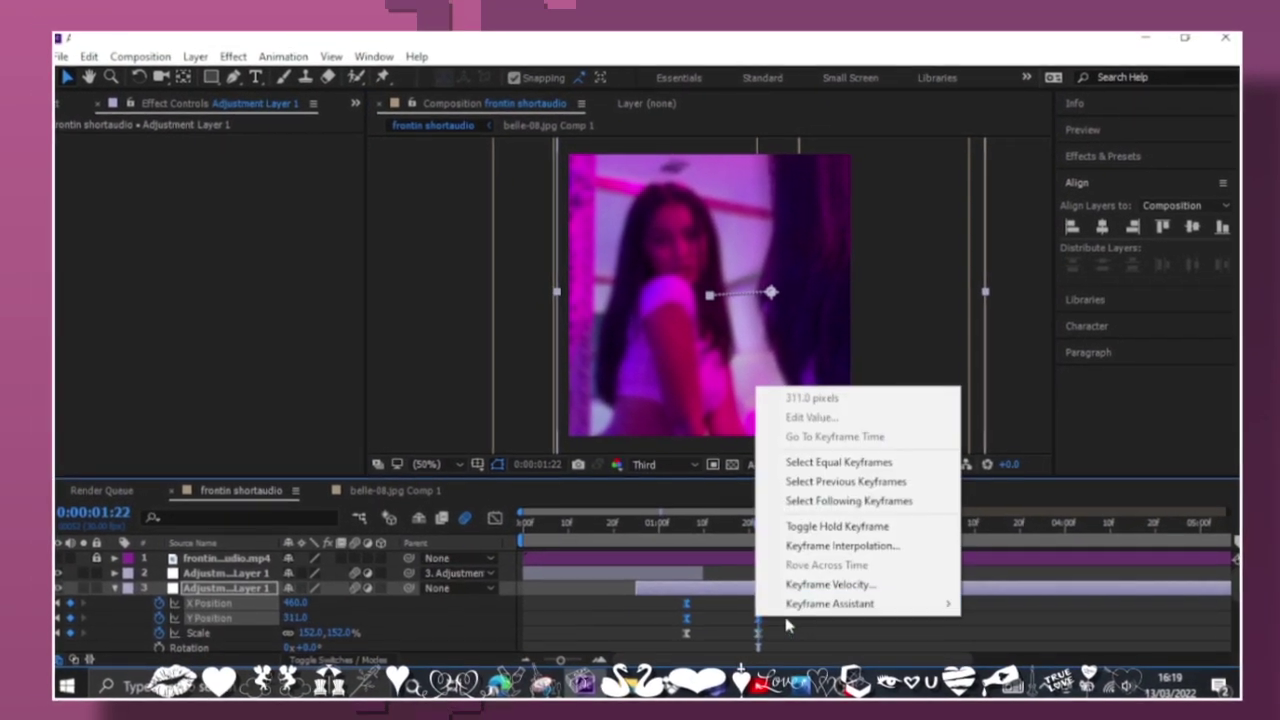
click(793, 605)
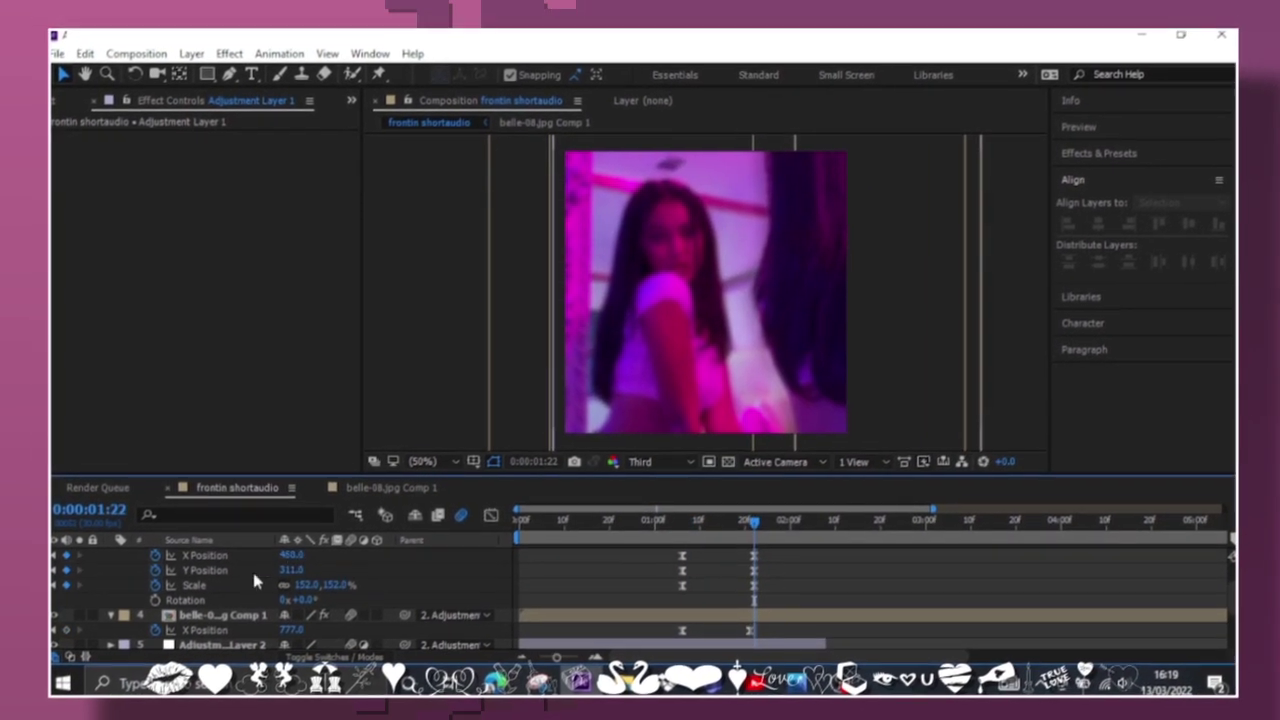
click(650, 462)
click(700, 490)
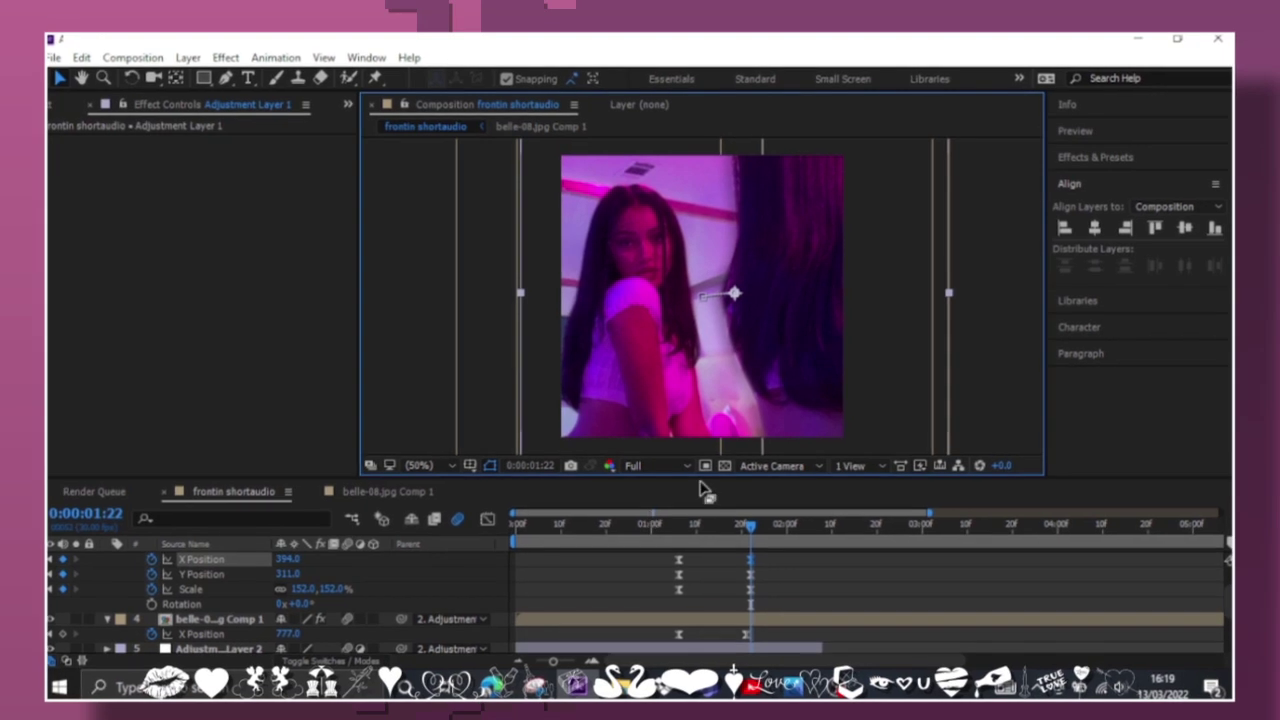
right_click(743, 575)
click(514, 449)
Adjust the Y Position value curve in the Graph Editor, then preview up to 2:08
key(shift+F3)
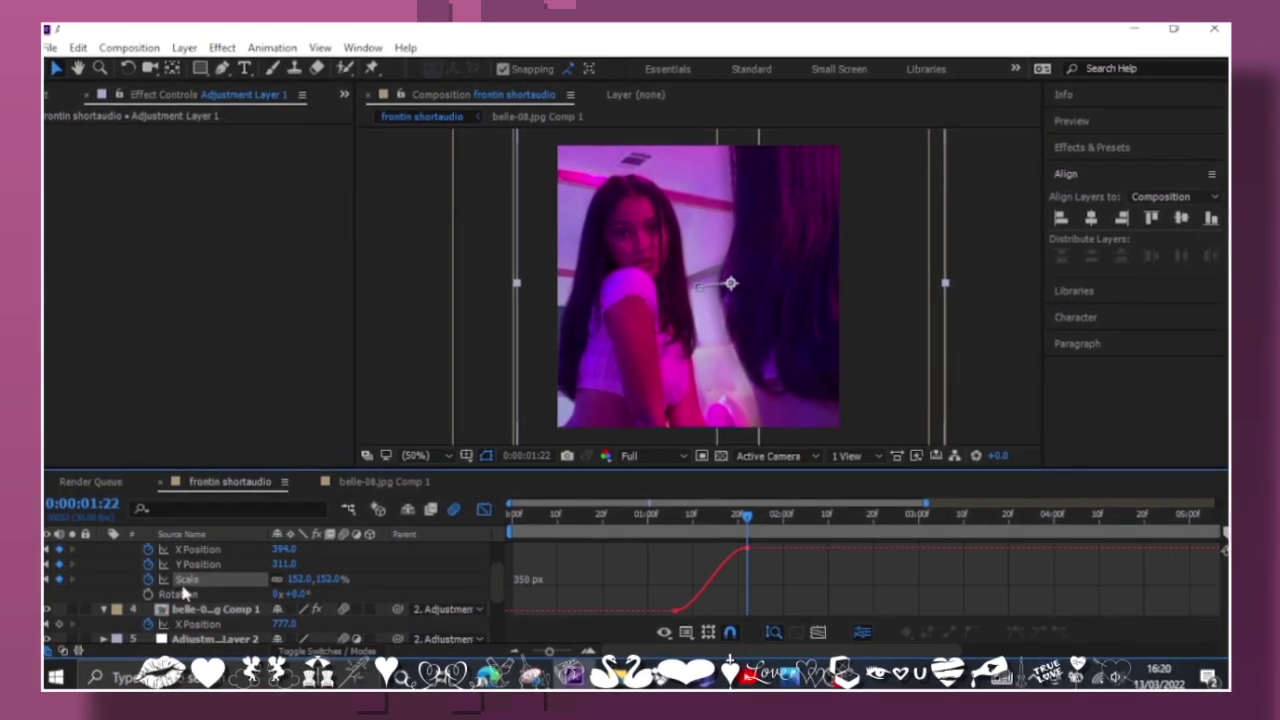
click(713, 519)
click(195, 568)
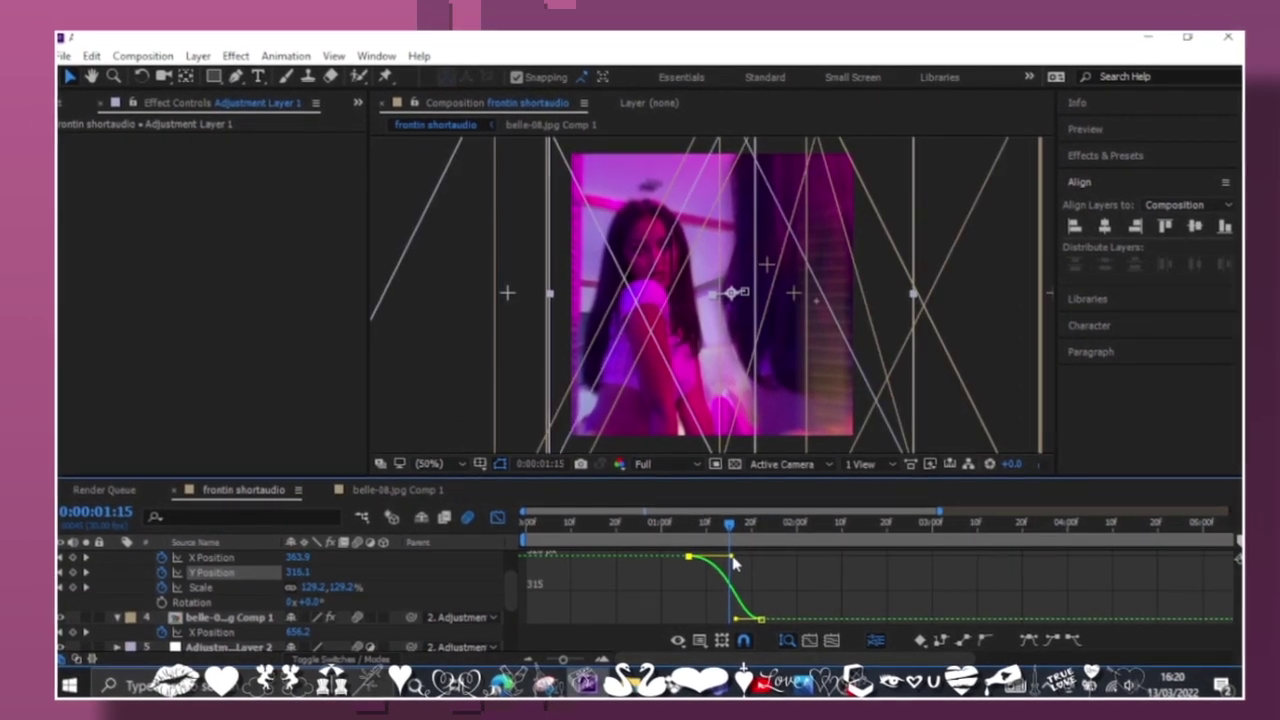
click(656, 528)
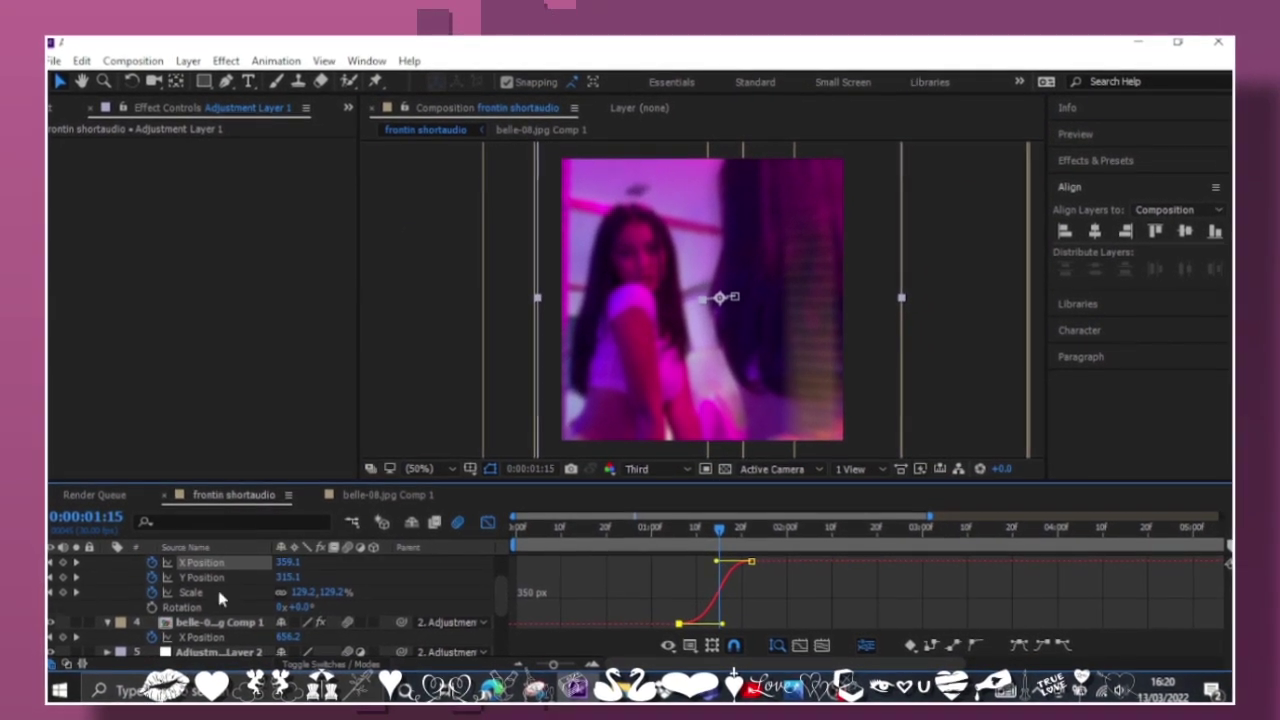
click(258, 603)
key(shift+F3)
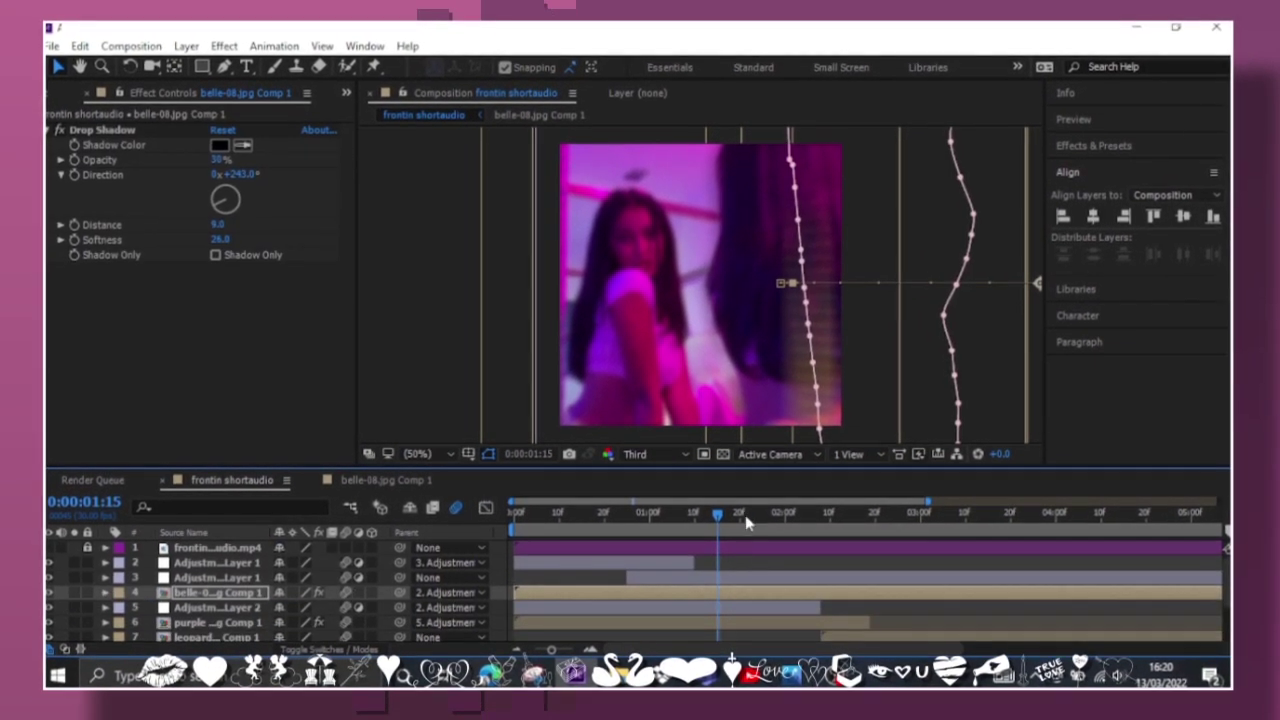
drag(717, 508, 803, 520)
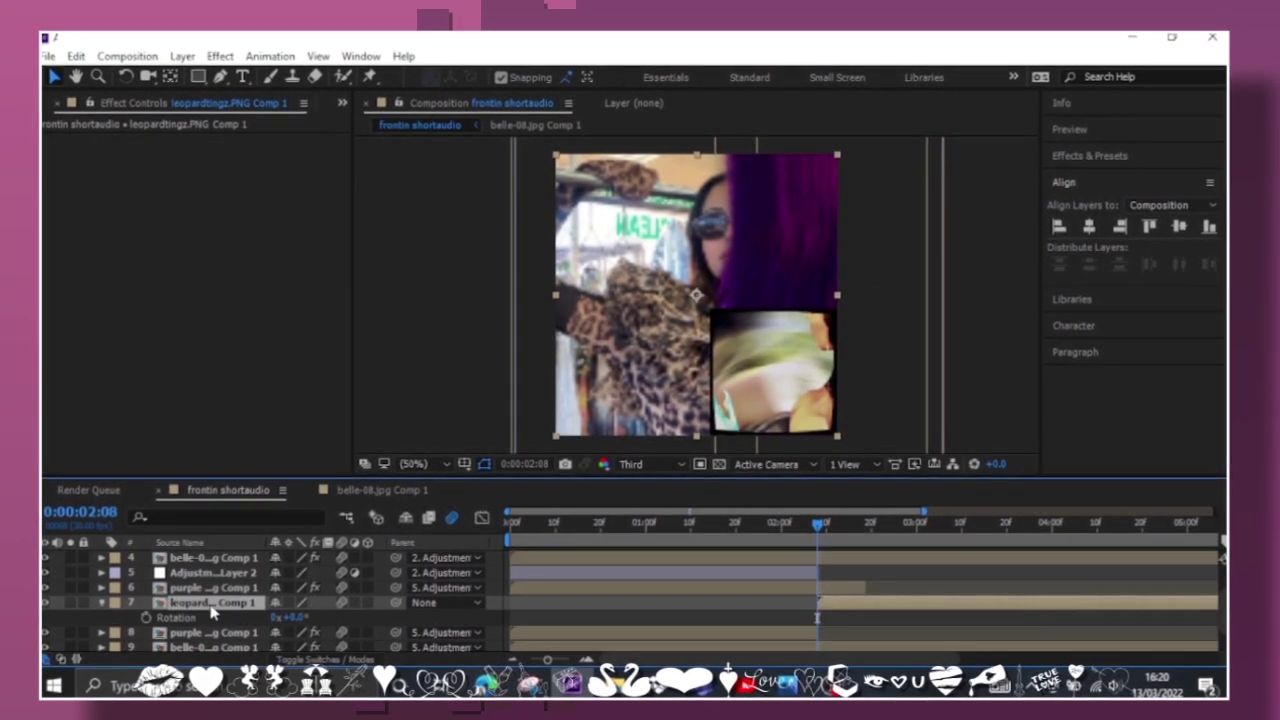
Show the leopard comp's Rotation, set full-resolution preview, and move a leopard comp copy to the top
click(210, 653)
key(r)
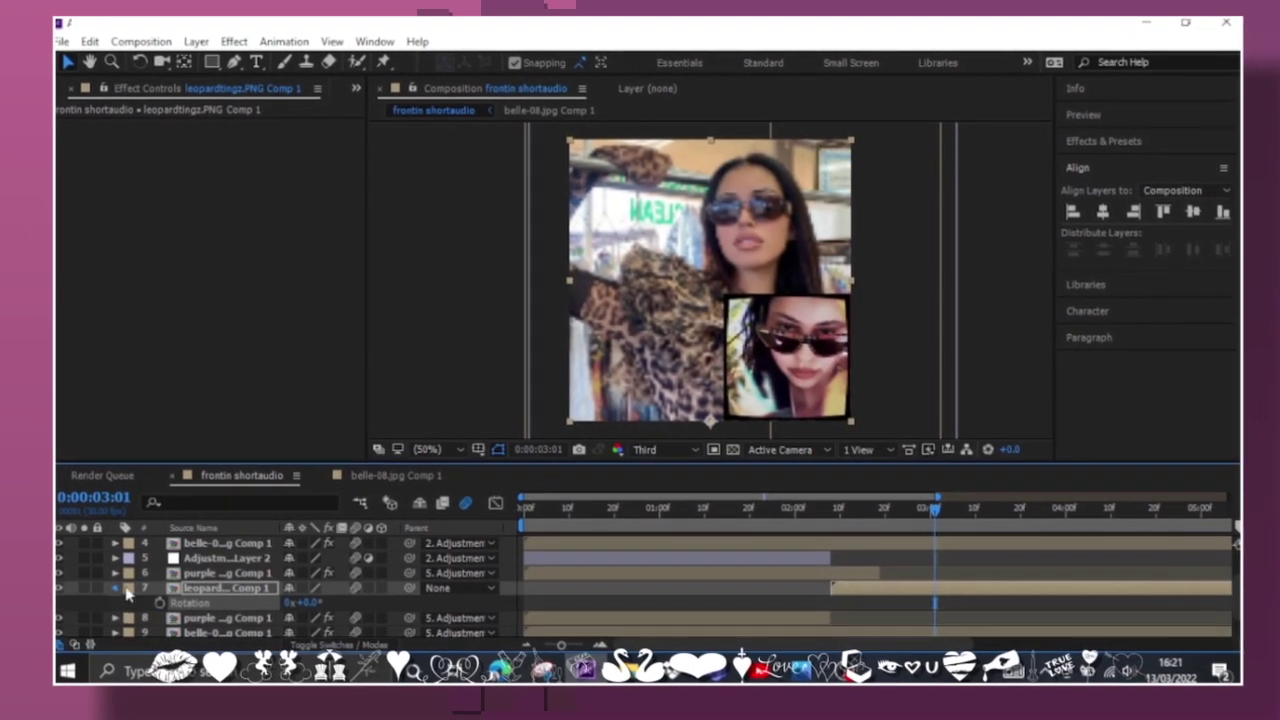
click(644, 449)
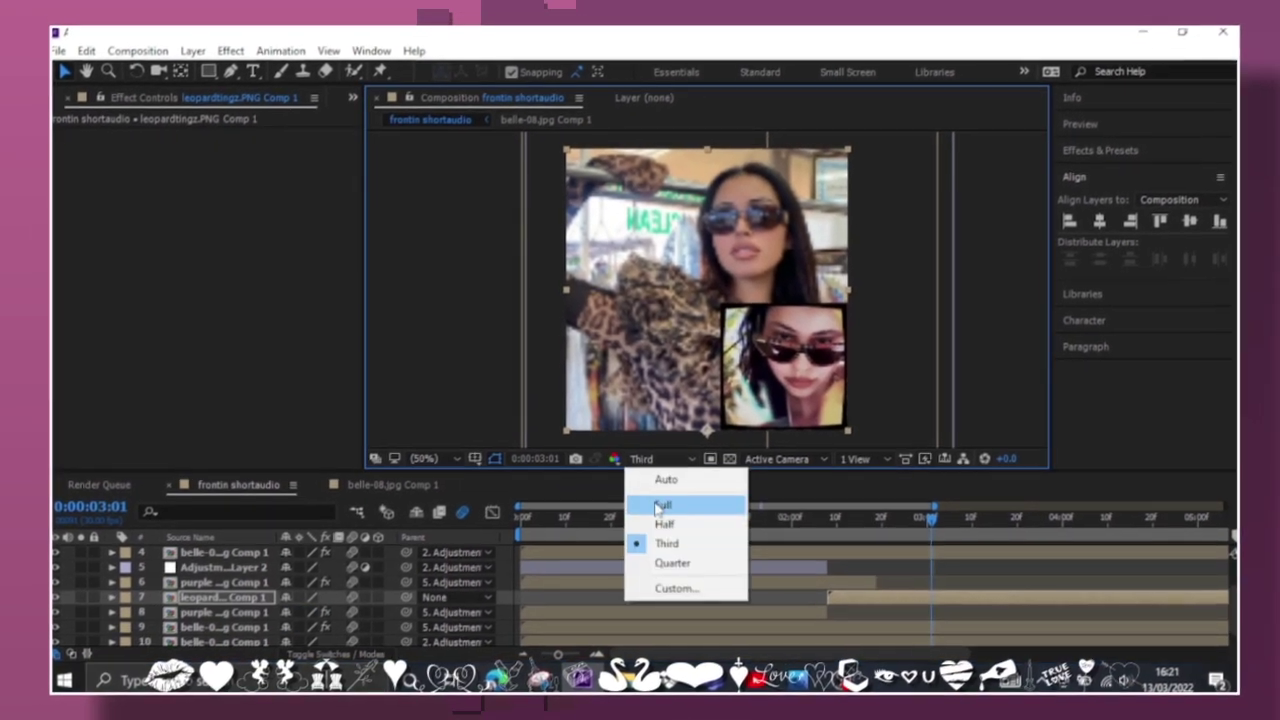
click(661, 500)
drag(197, 614, 214, 560)
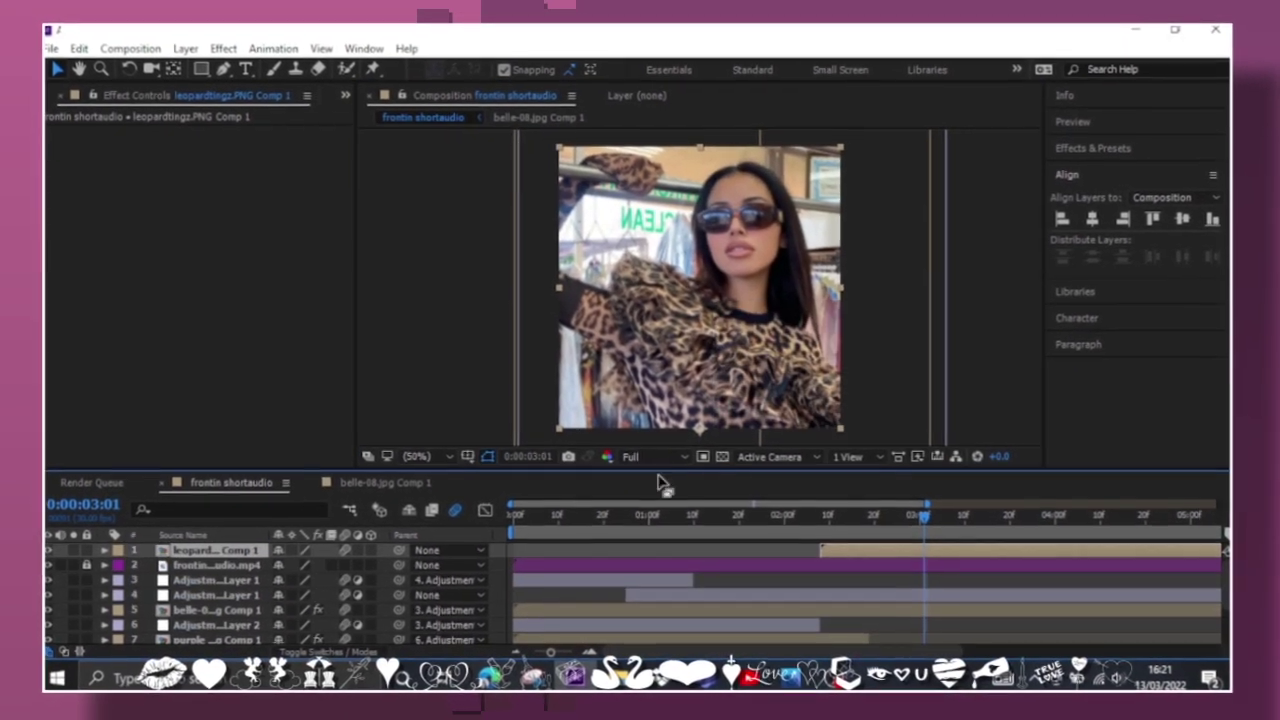
Trace a Pen mask around the left sunglass lens and feather it
scroll(640, 303, up, 6)
scroll(611, 274, down, 2)
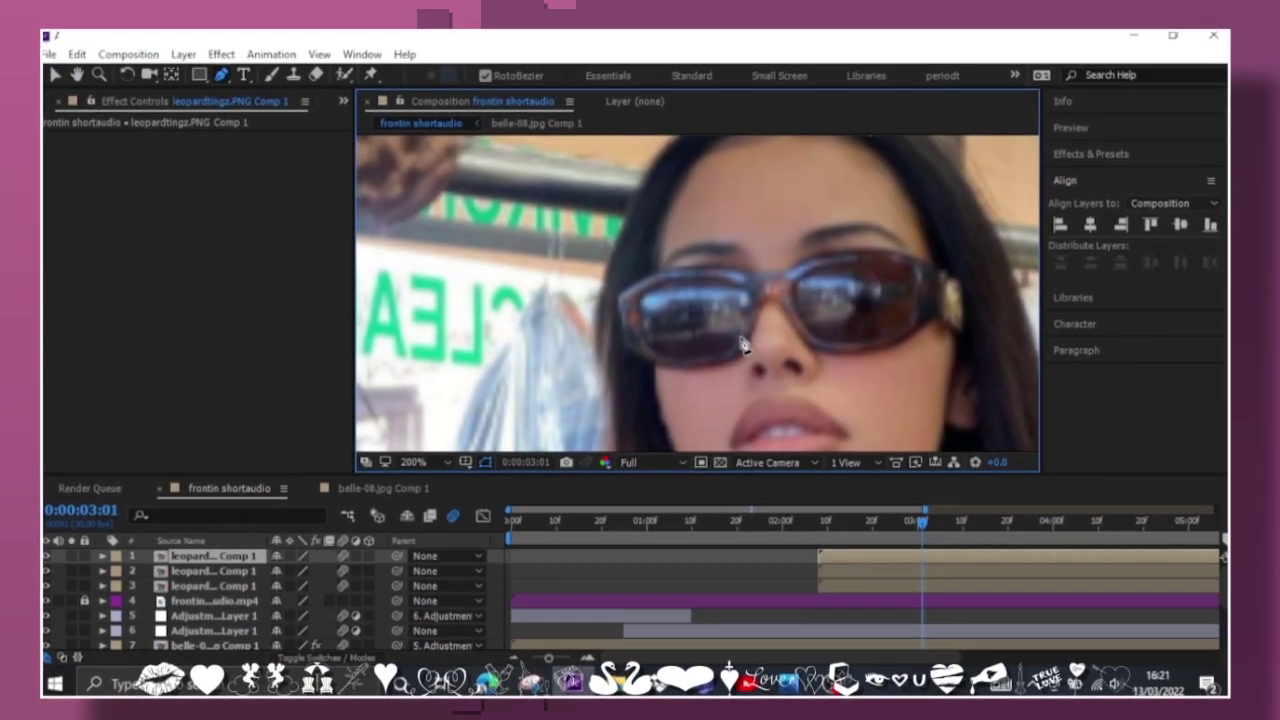
scroll(700, 300, up, 2)
key(g)
click(830, 322)
click(810, 365)
click(769, 382)
click(711, 386)
click(635, 357)
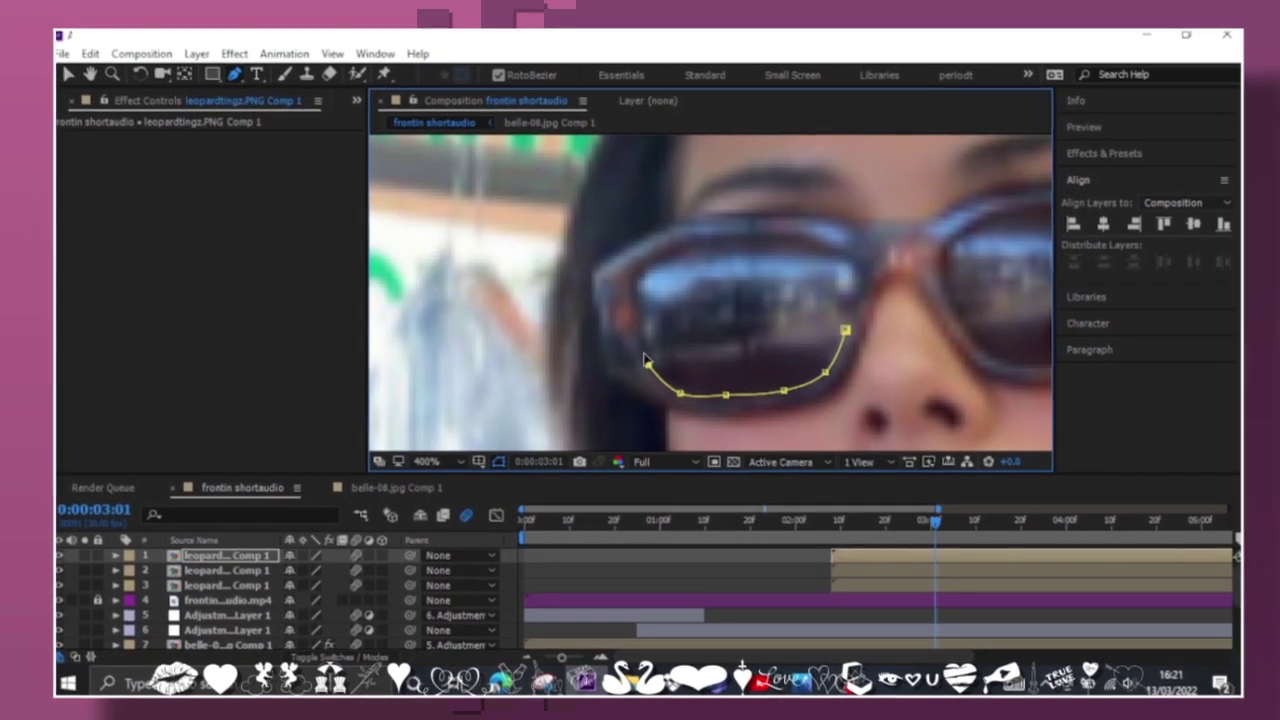
click(621, 303)
click(690, 233)
click(775, 230)
click(846, 317)
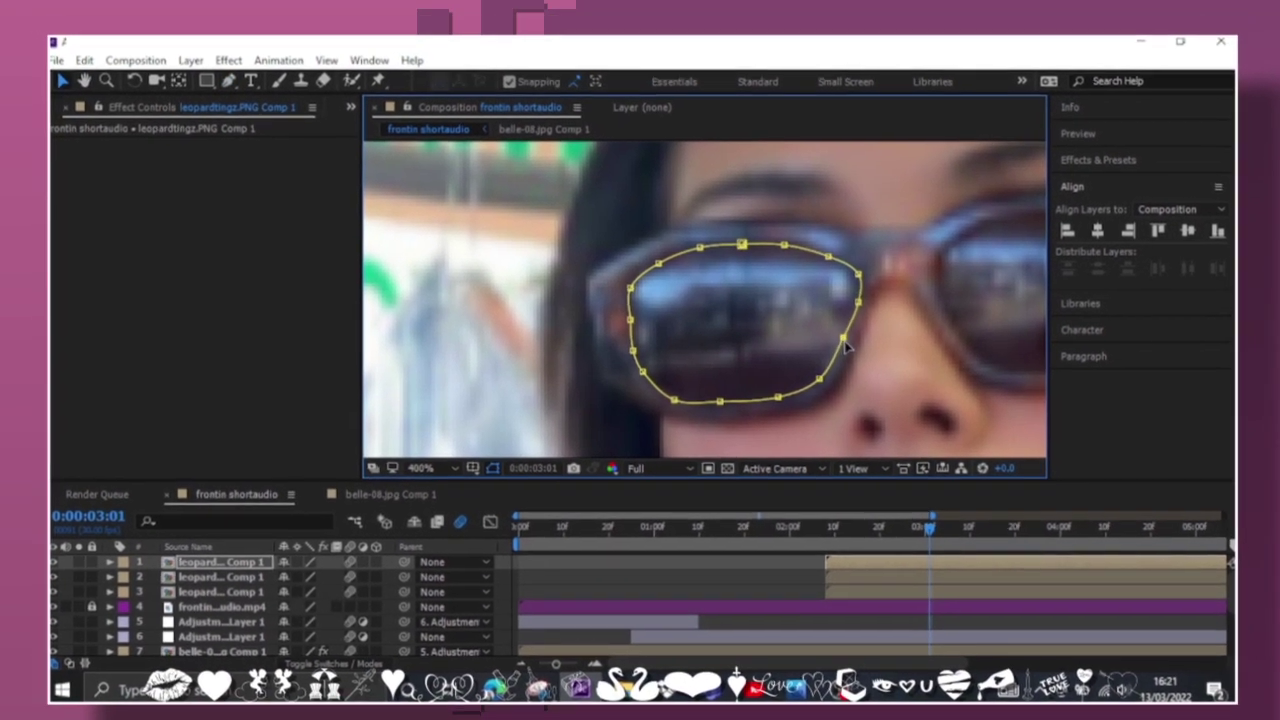
right_click(855, 300)
click(686, 180)
click(589, 384)
On the second leopard comp copy, mask the right sunglass lens and feather it
click(210, 556)
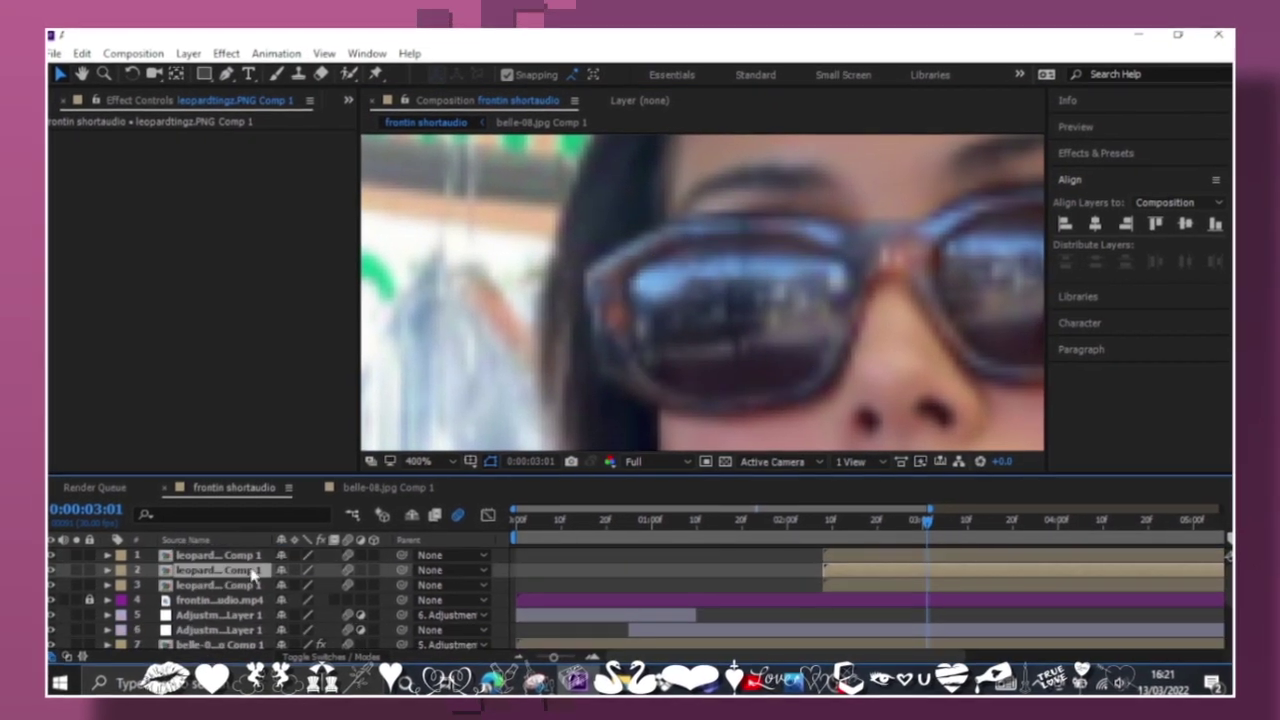
drag(900, 300, 600, 320)
click(790, 358)
click(731, 364)
click(680, 380)
click(620, 303)
click(754, 221)
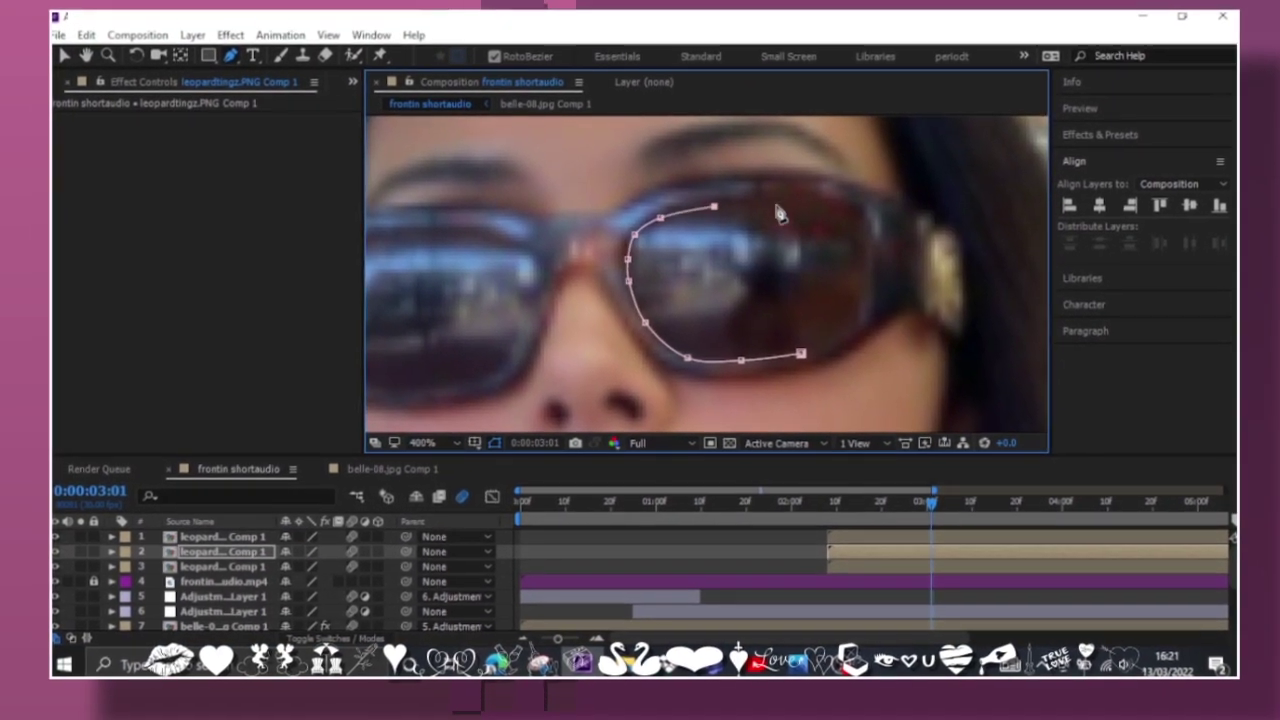
click(861, 262)
click(850, 346)
click(792, 376)
right_click(842, 372)
click(1040, 143)
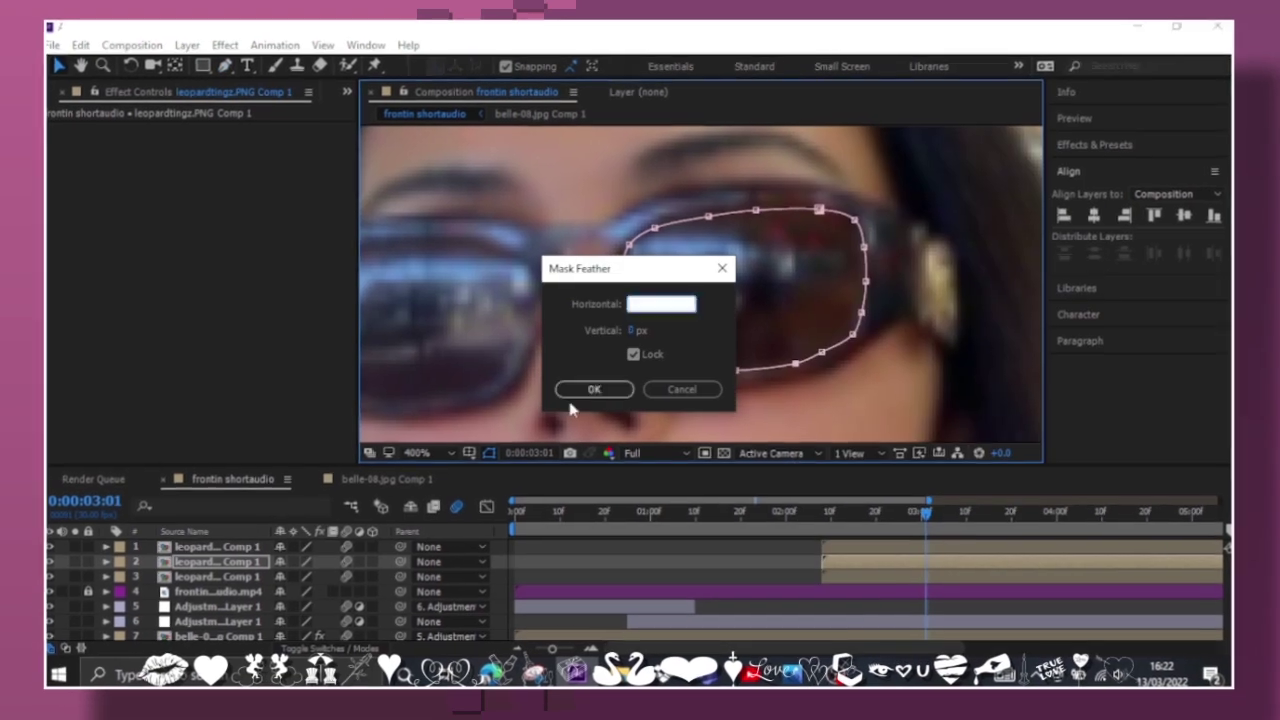
click(583, 386)
key(alt+slash)
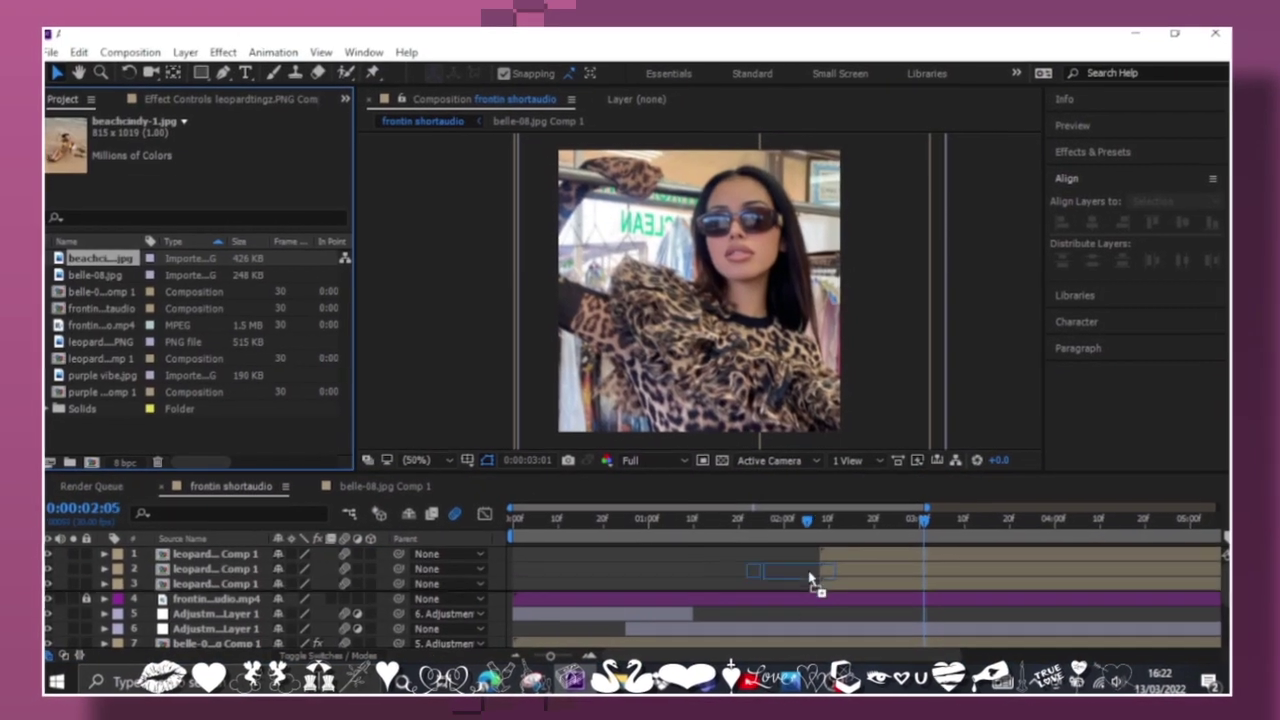
Add beachcindy-1.jpg to the comp as layer 2 and check its Scale
drag(812, 580, 851, 569)
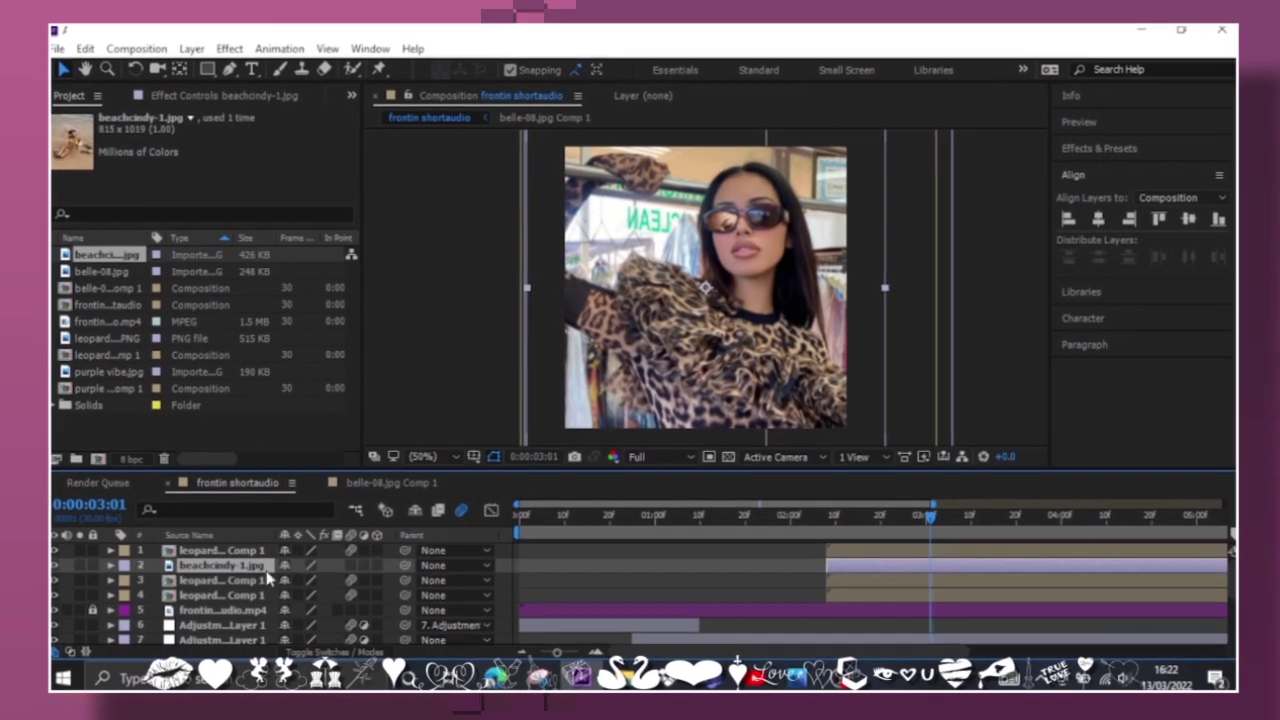
key(s)
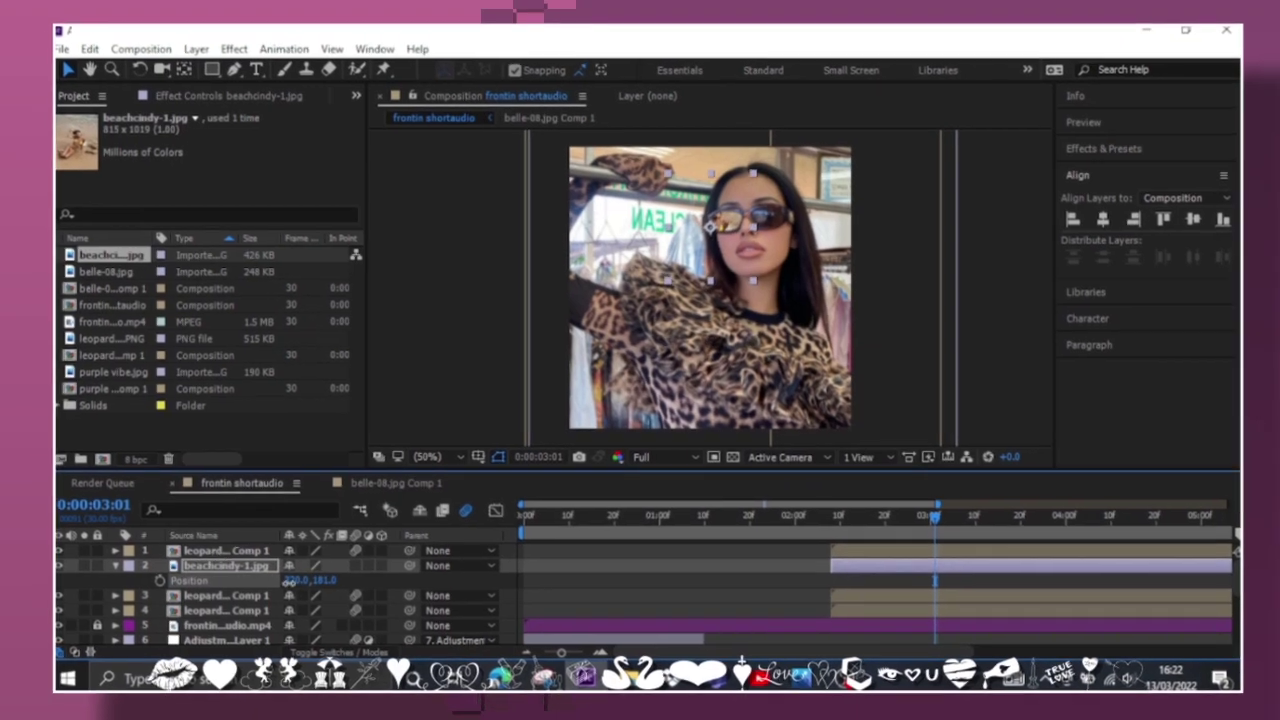
click(663, 586)
Import belle-13.jpg from the cindy folder and move it down to layer 4
mouse_move(795, 695)
scroll(1121, 225, down, 10)
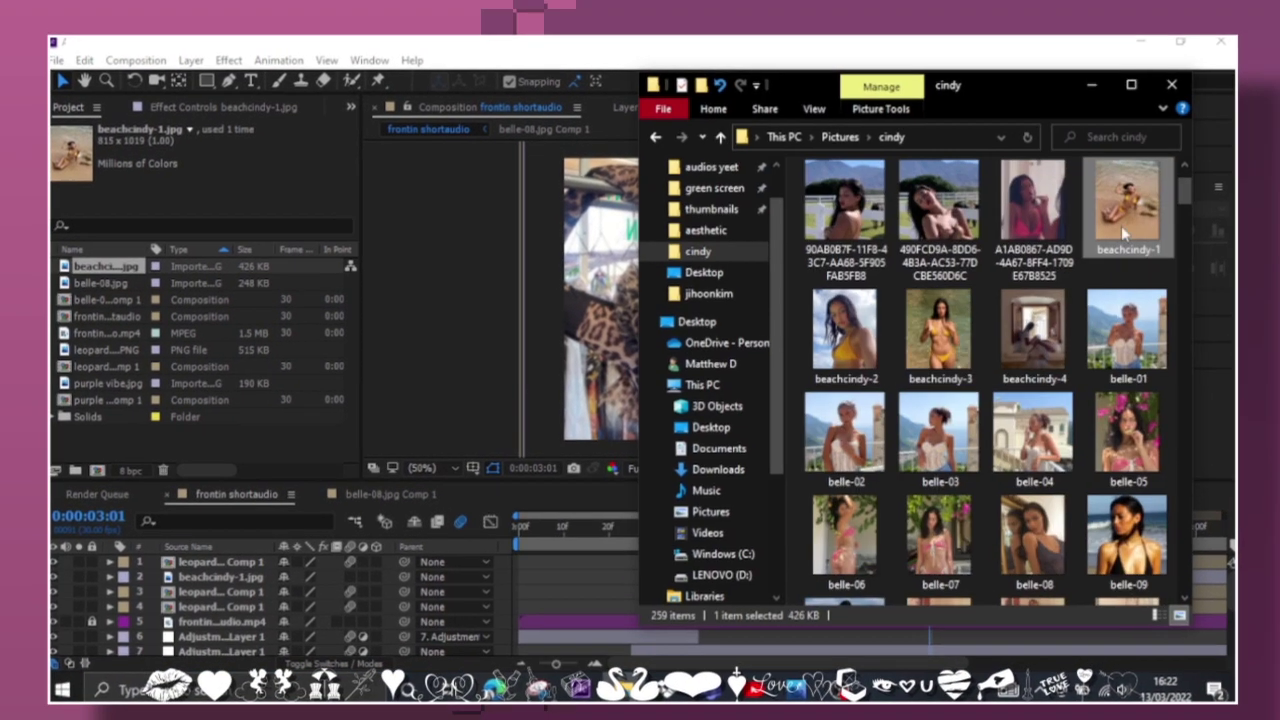
scroll(1121, 225, down, 5)
drag(569, 550, 570, 553)
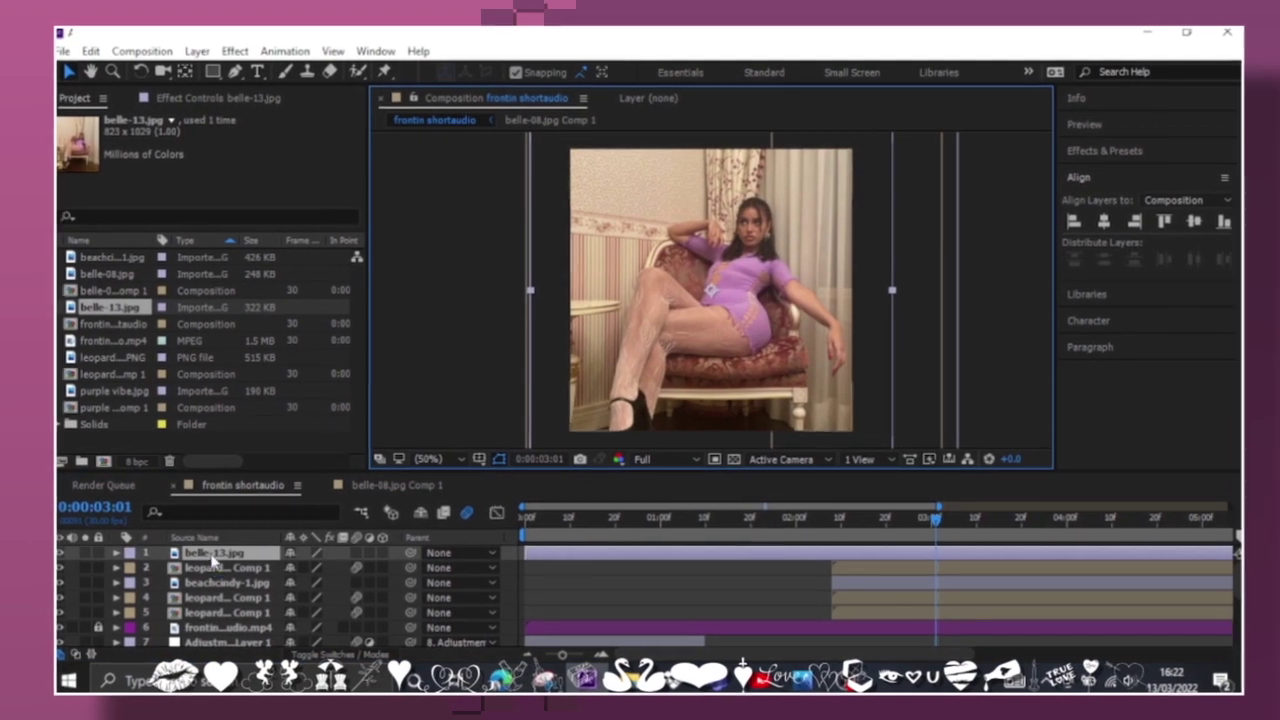
drag(200, 554, 215, 607)
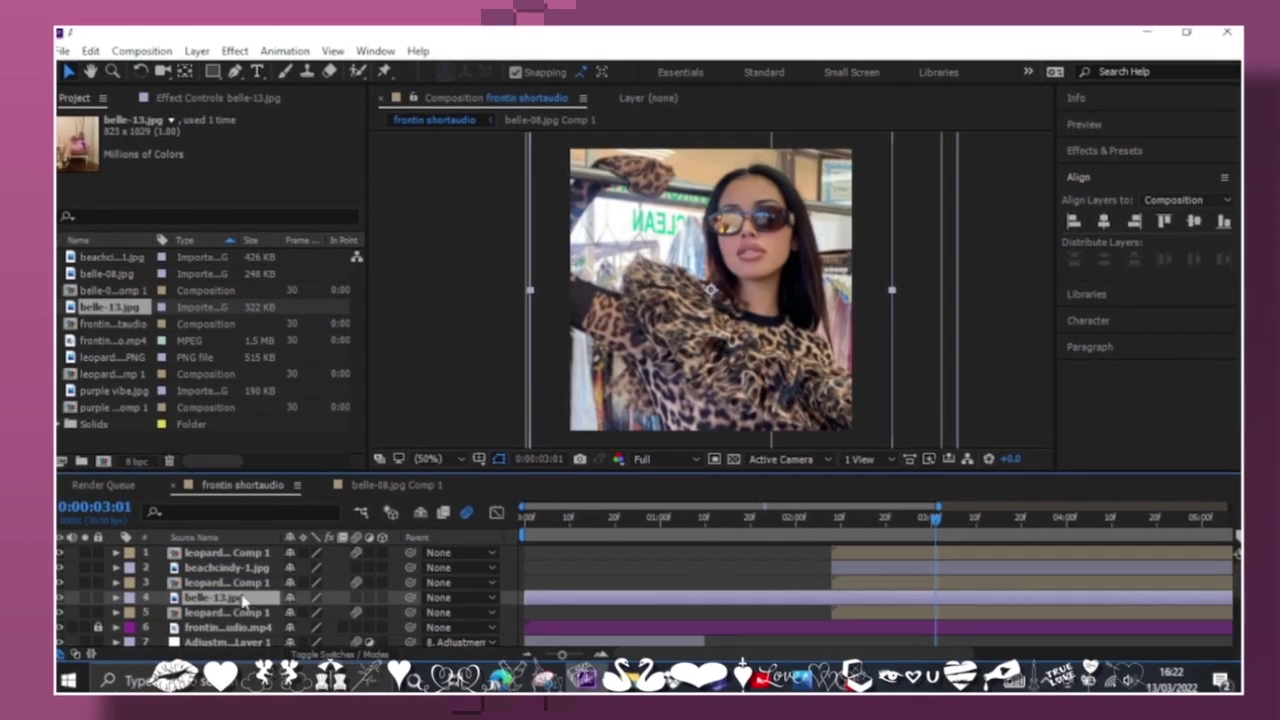
Move belle-13.jpg to the top of the stack and set the lens mask to Subtract
key(s)
key(p)
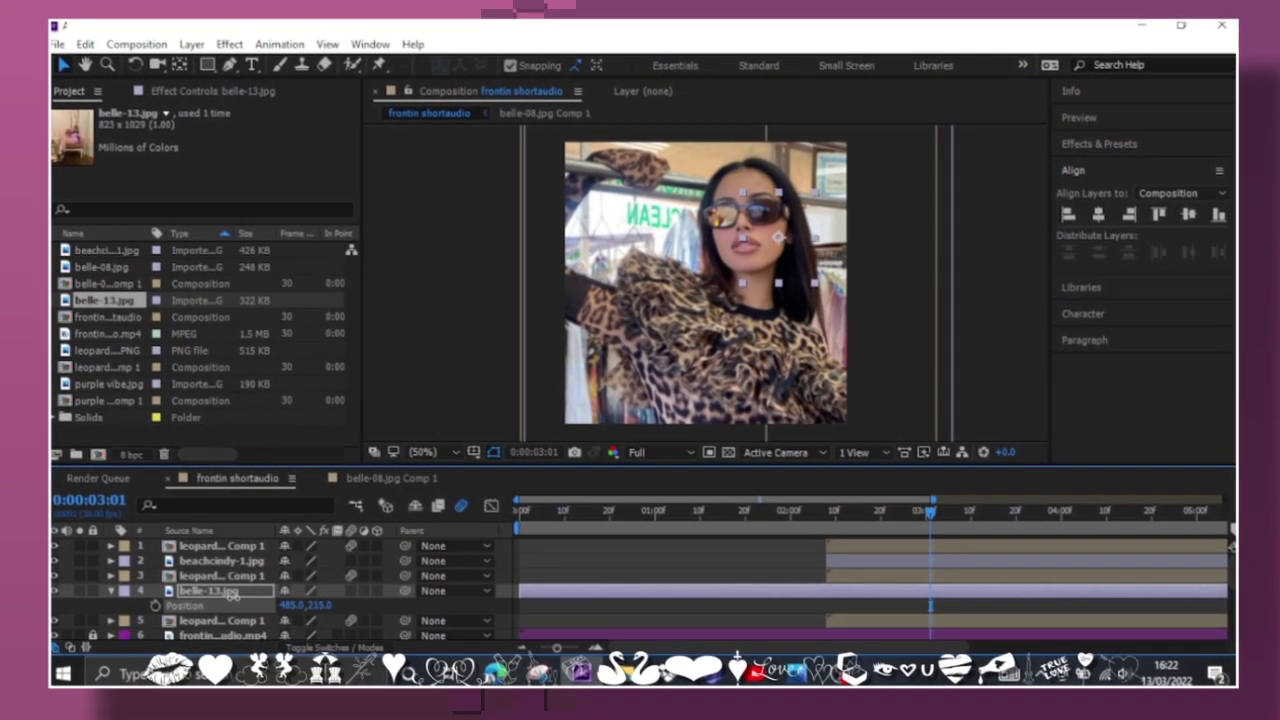
key(period)
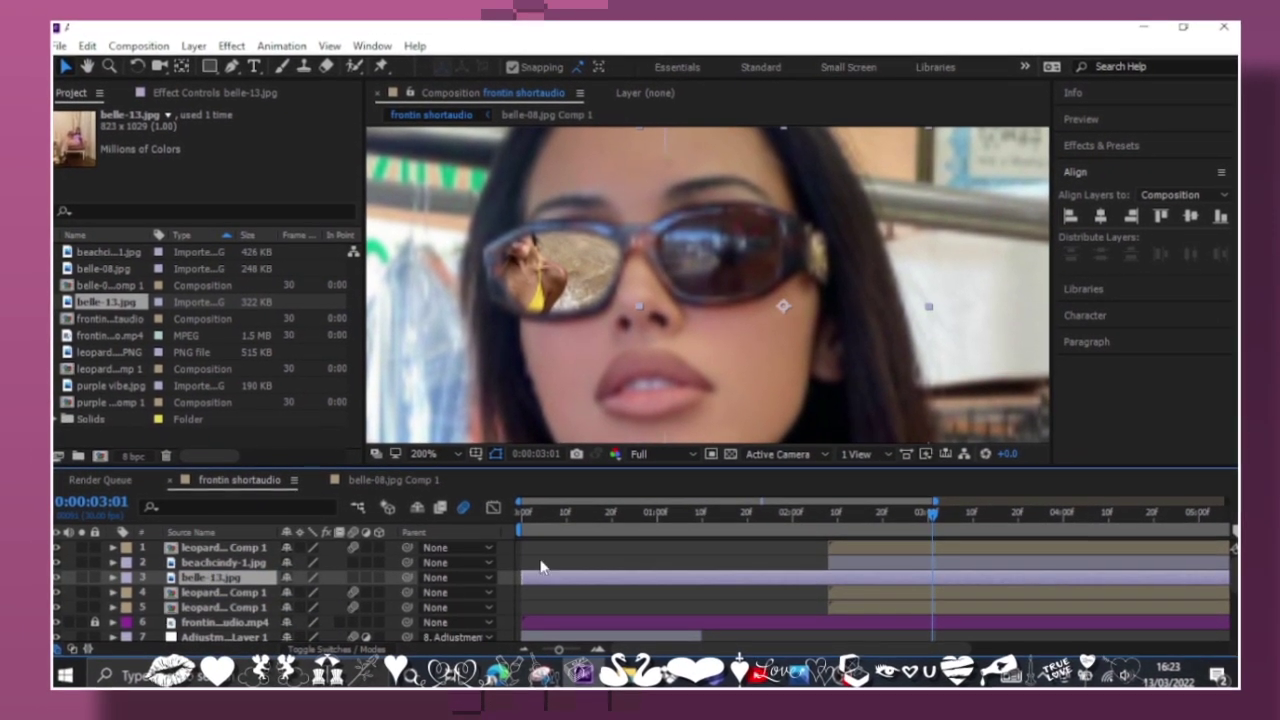
drag(205, 601, 210, 552)
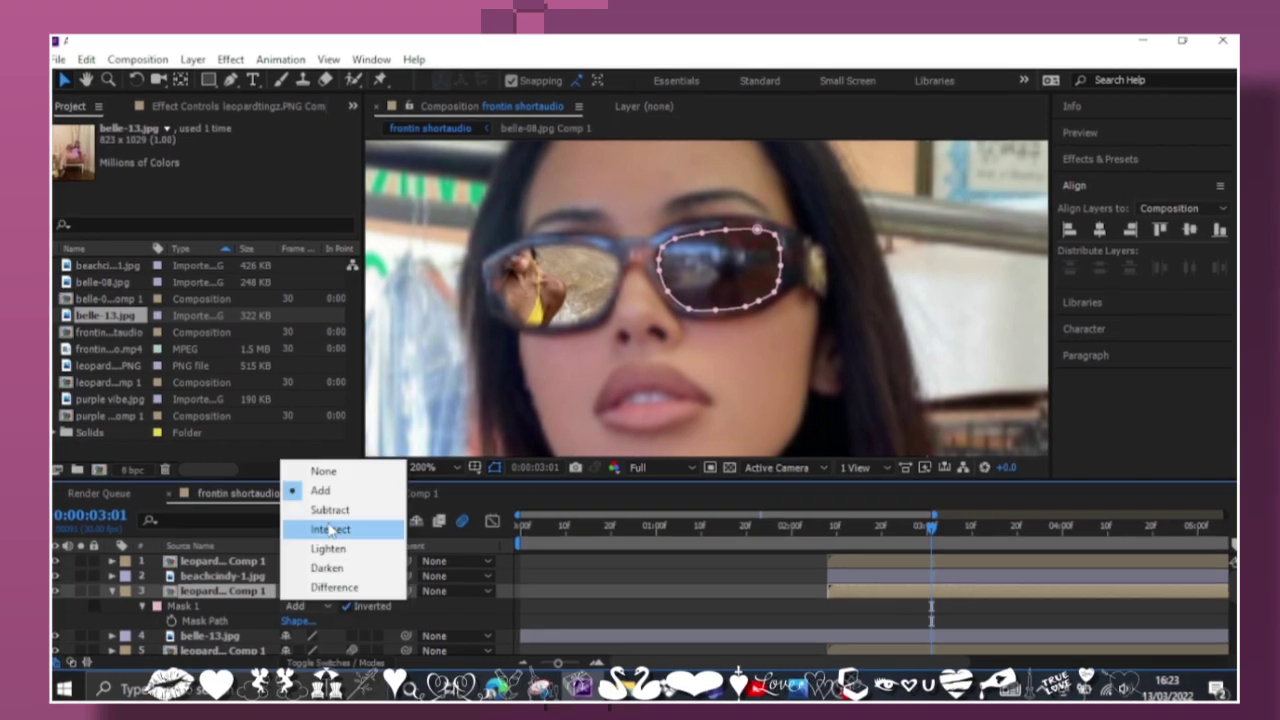
click(330, 510)
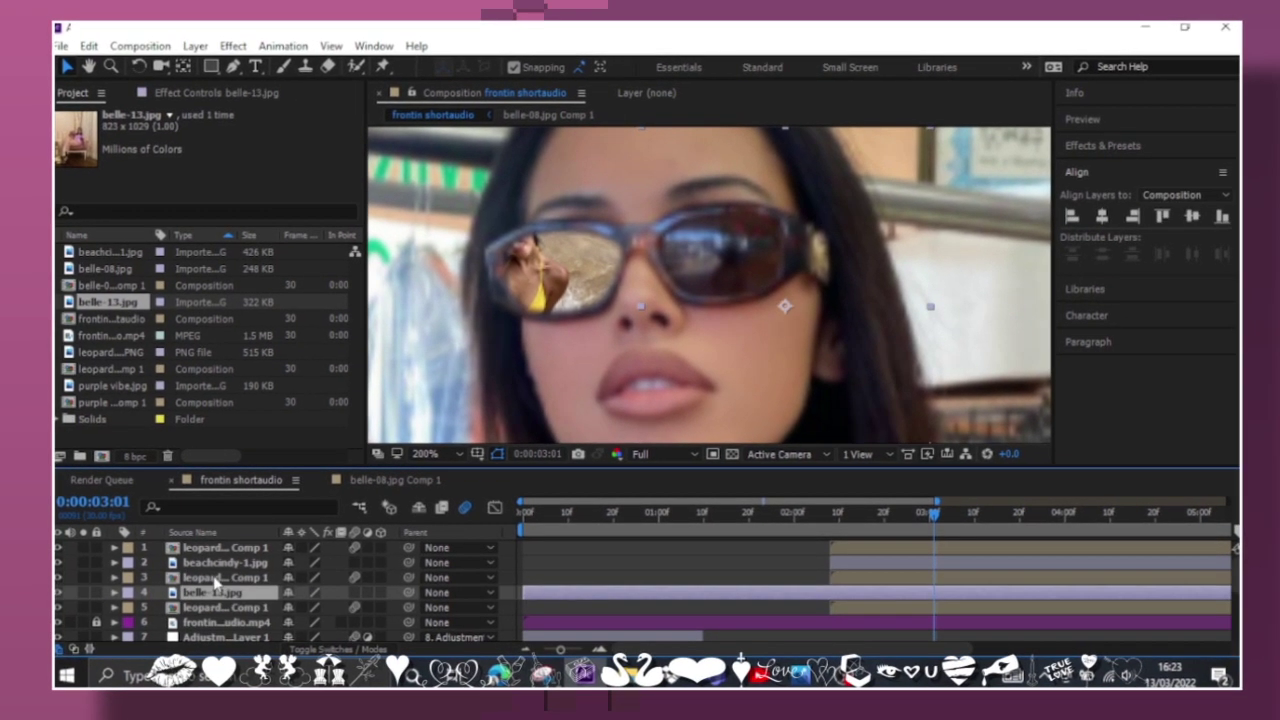
click(104, 580)
click(104, 580)
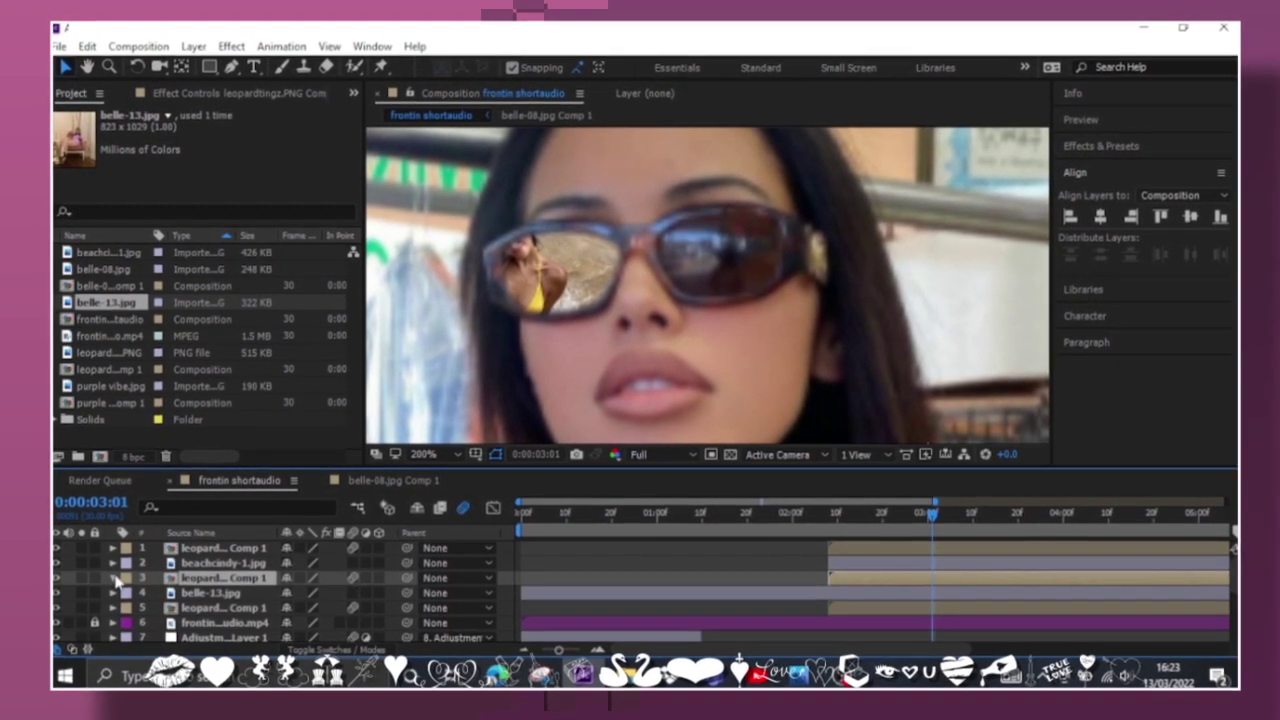
Nudge the beach photo right and up so it sits inside the left lens
click(829, 563)
key(p)
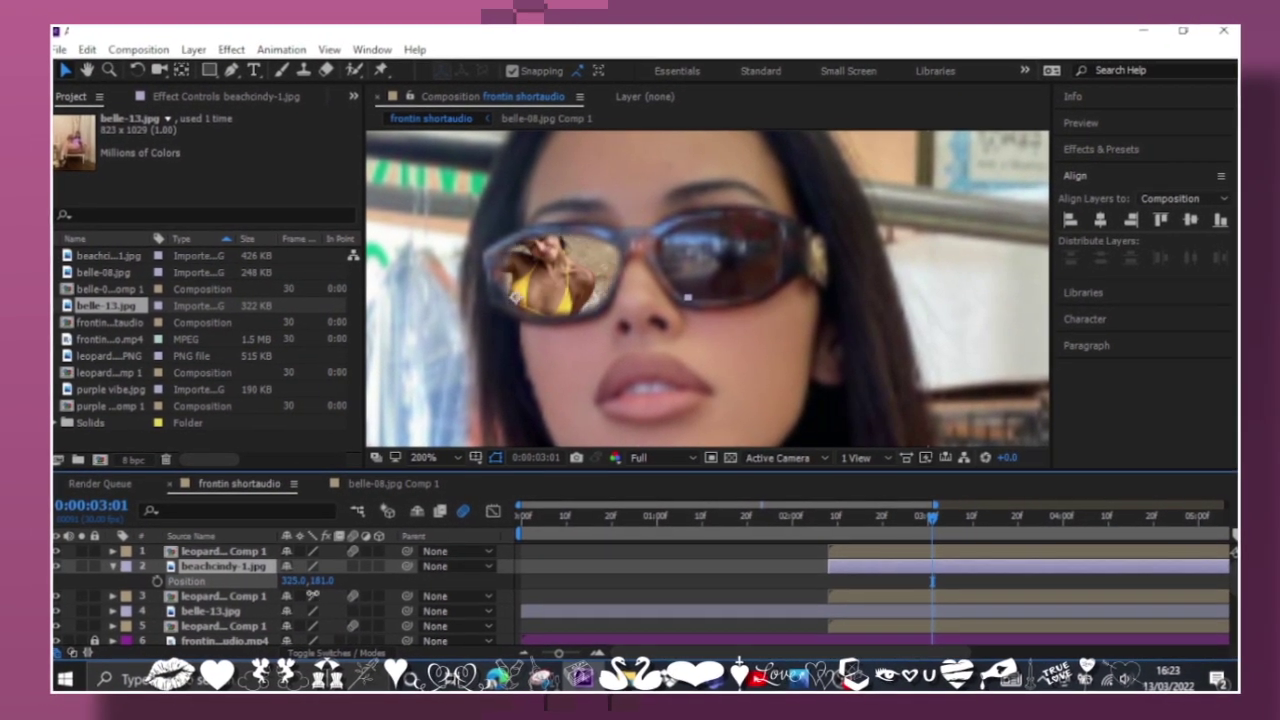
key(shift+Right)
key(shift+Up)
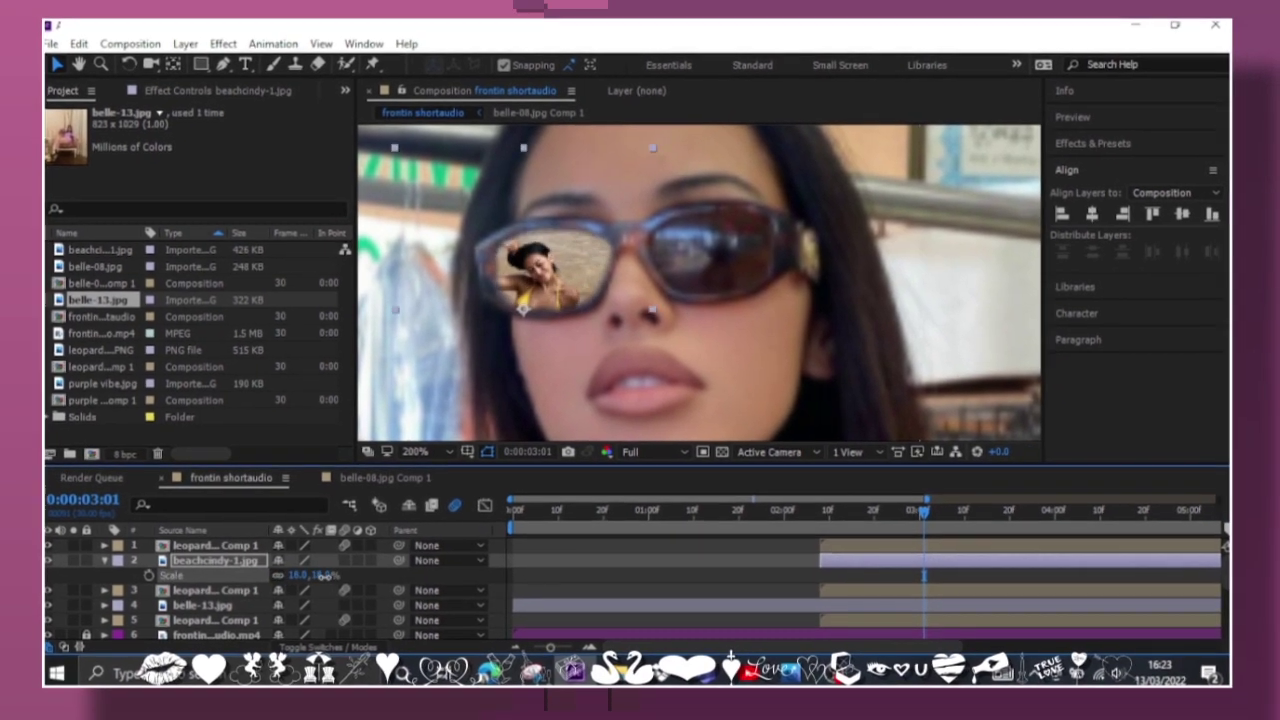
key(p)
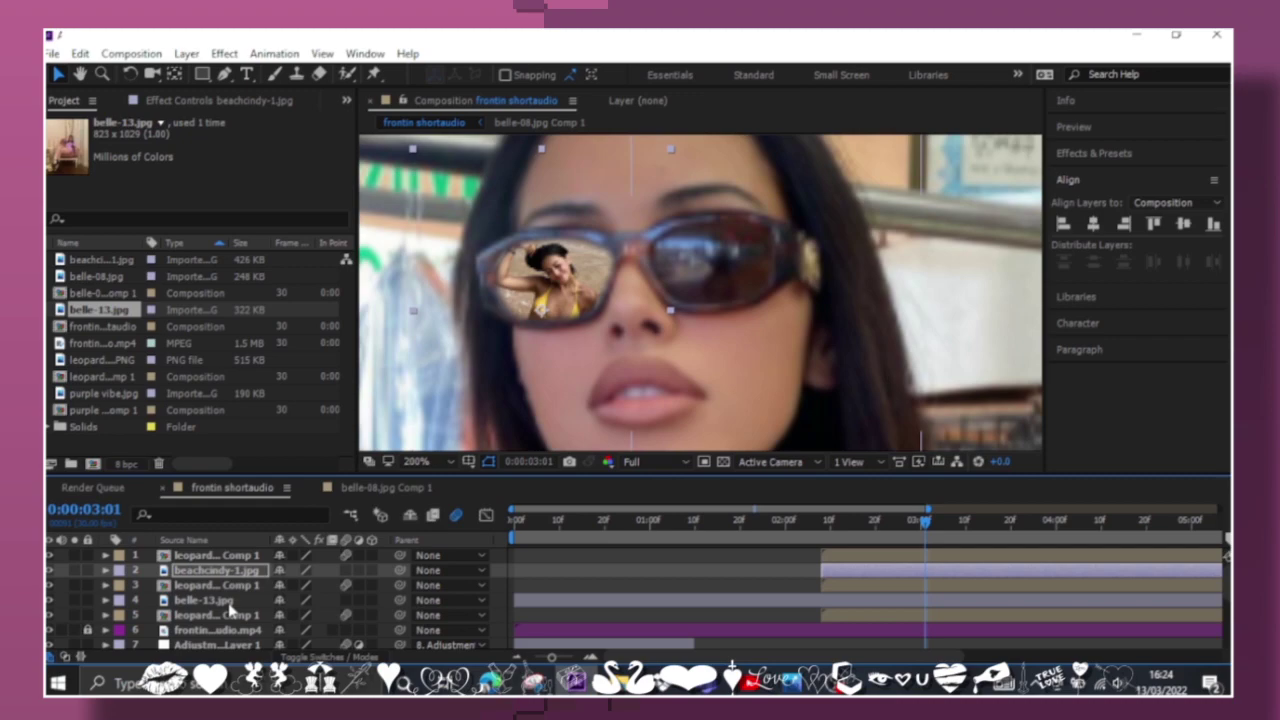
Move belle-13.jpg up and pre-compose the selected layers into Pre-comp 1
mouse_move(214, 612)
mouse_down()
mouse_move(232, 571)
mouse_move(218, 560)
mouse_up()
key(ctrl+shift+c)
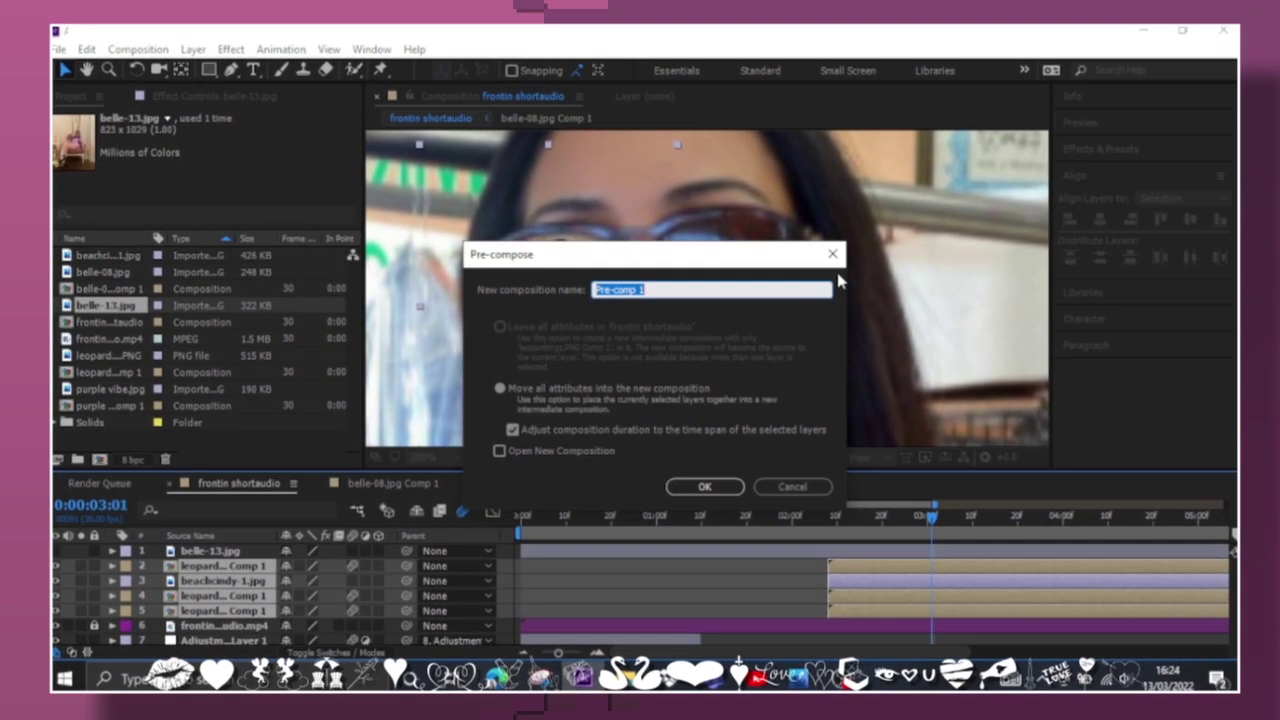
key(Return)
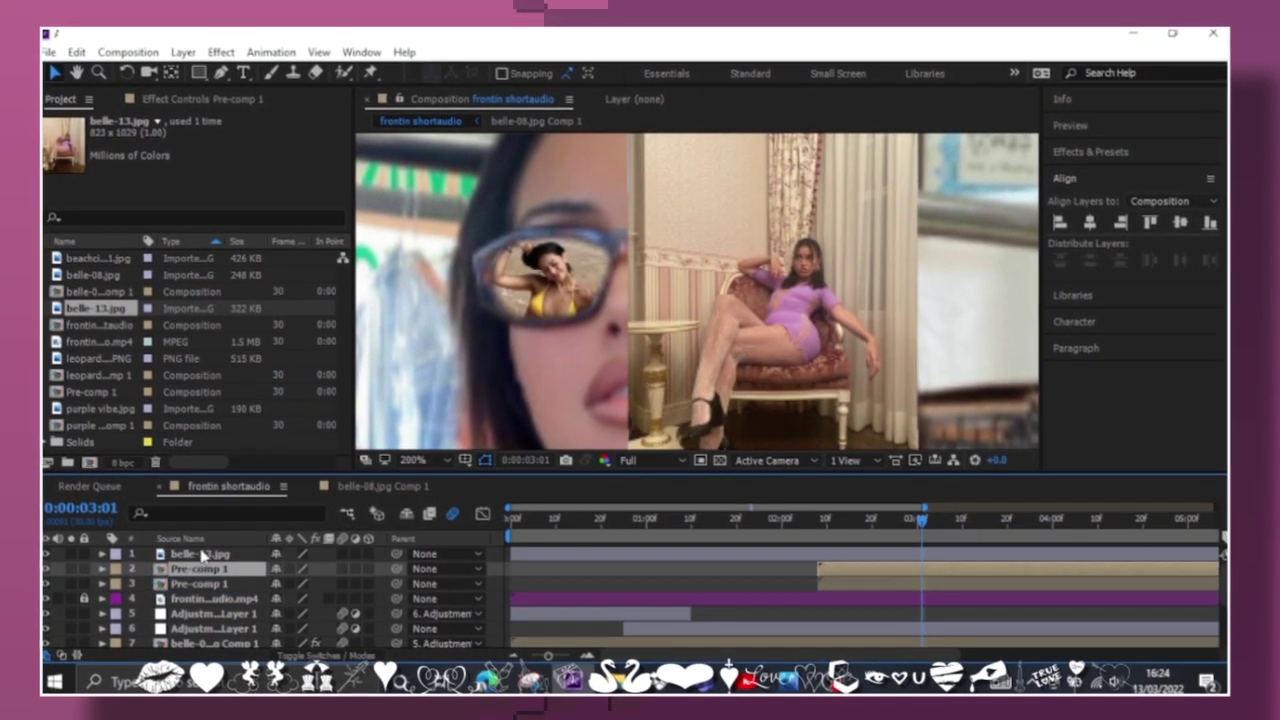
Place belle-13.jpg under Pre-comp 1 and scale it to 20% inside the right lens
drag(203, 556, 203, 571)
key(p)
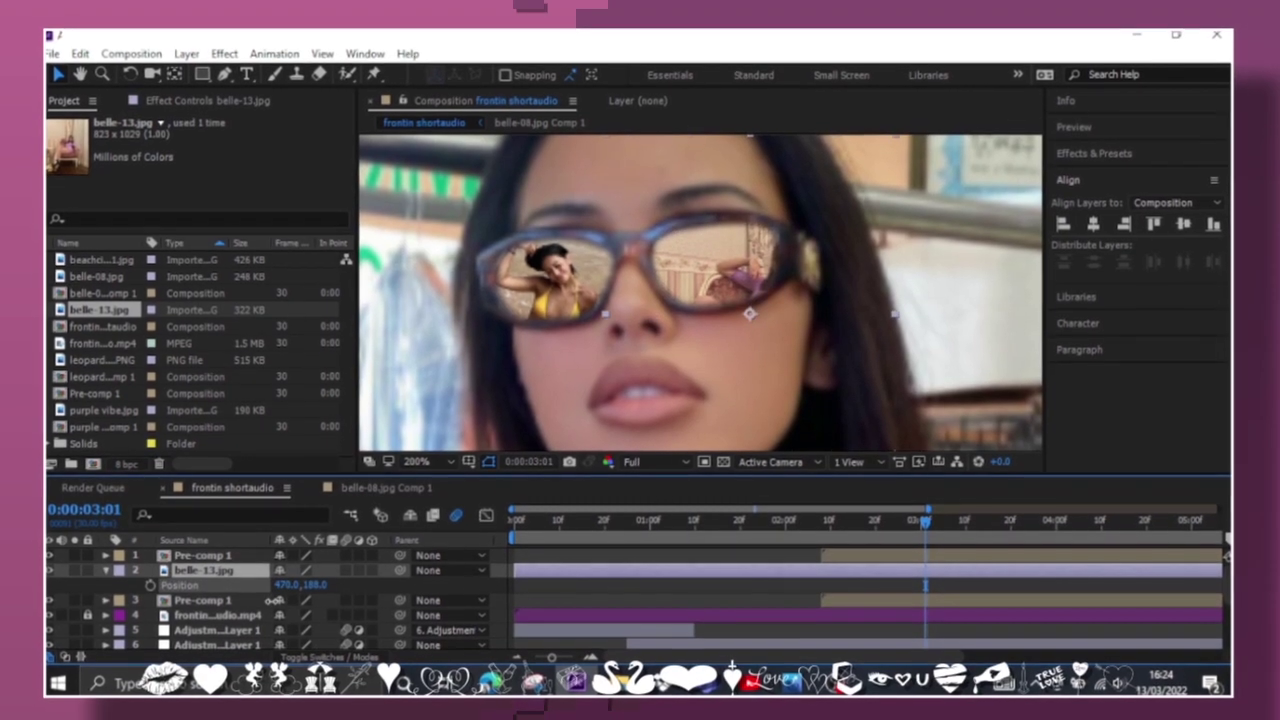
key(s)
drag(794, 279, 732, 277)
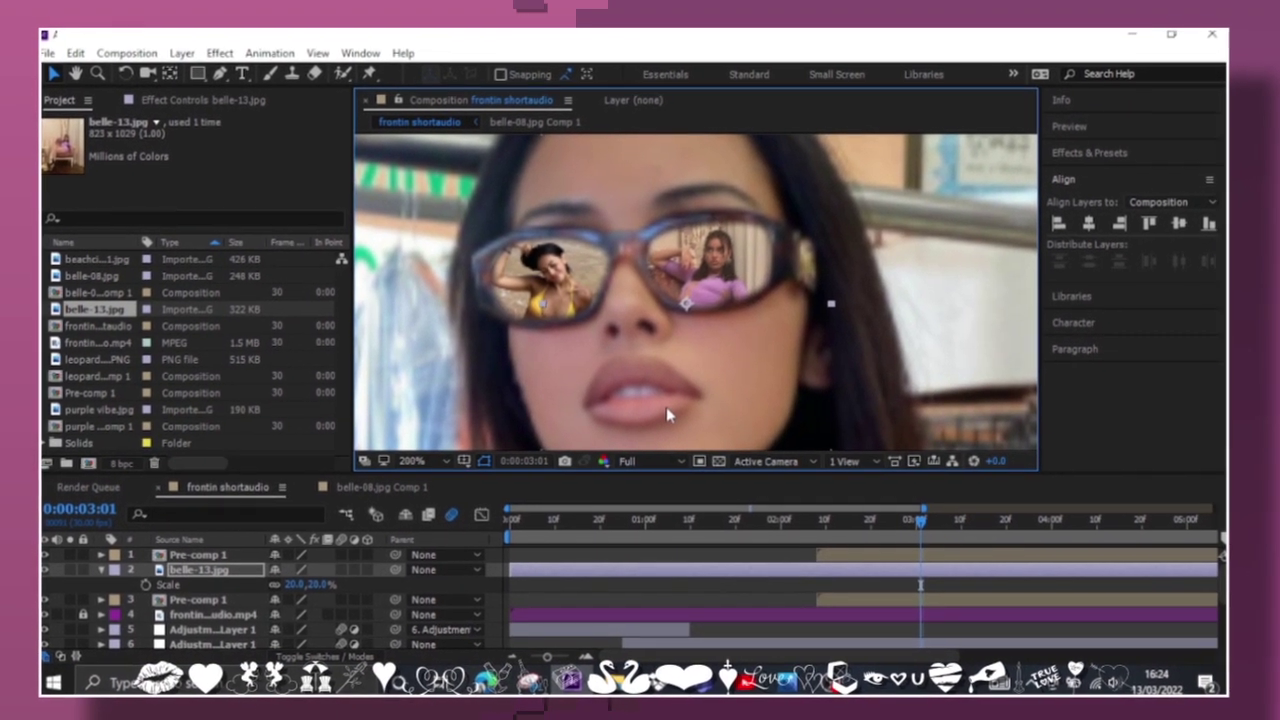
Trim belle-13.jpg to start later and move the frontin shortaudio video layer to the top
drag(512, 566, 805, 563)
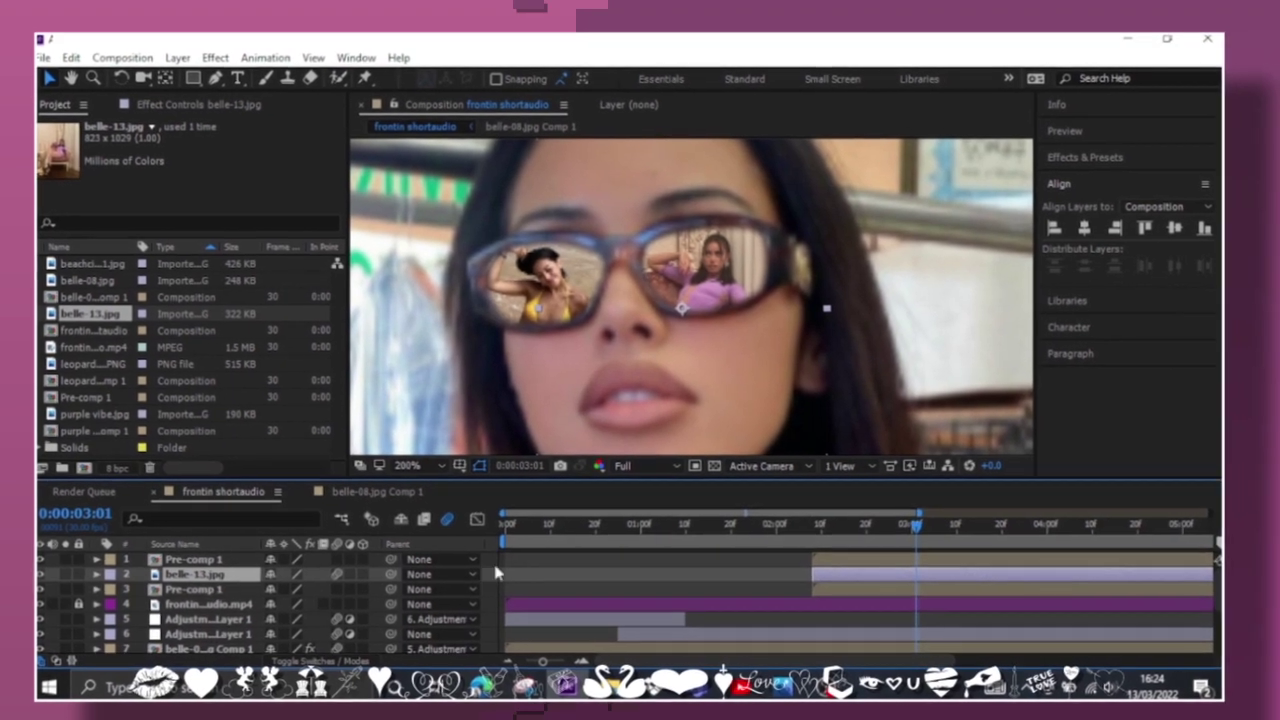
shift+click(212, 594)
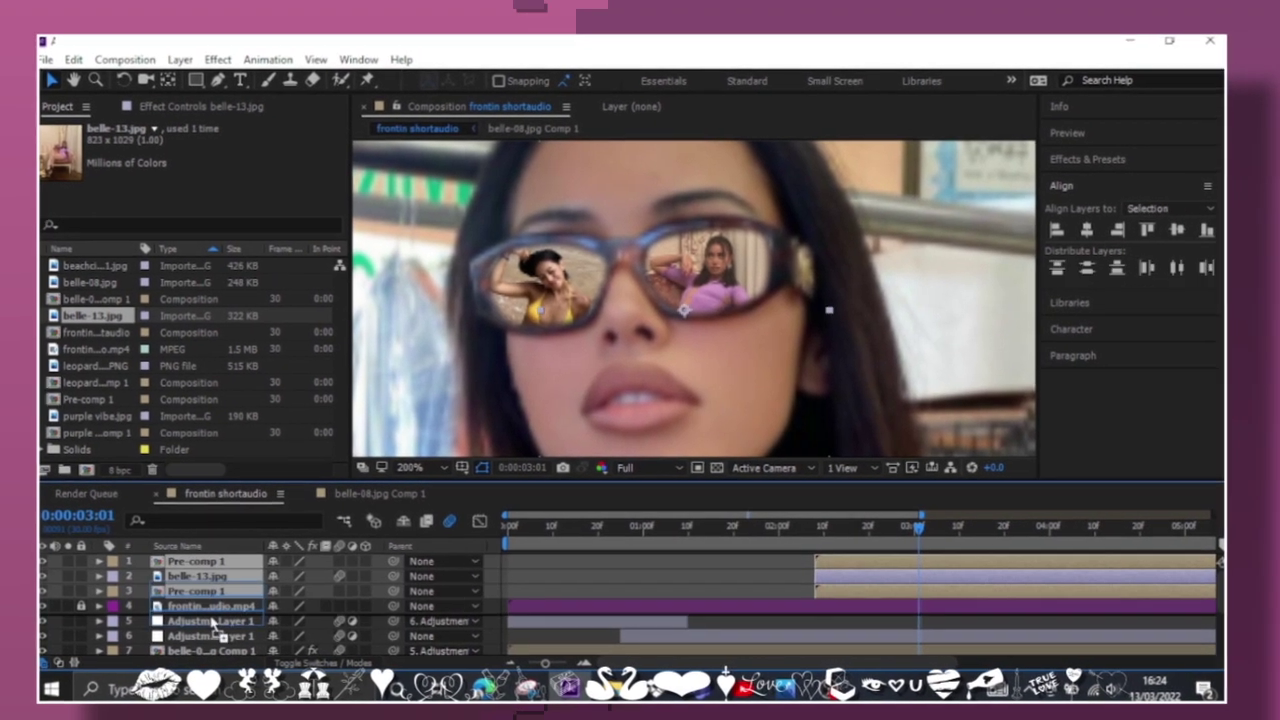
drag(212, 618, 212, 560)
scroll(479, 144, down, 3)
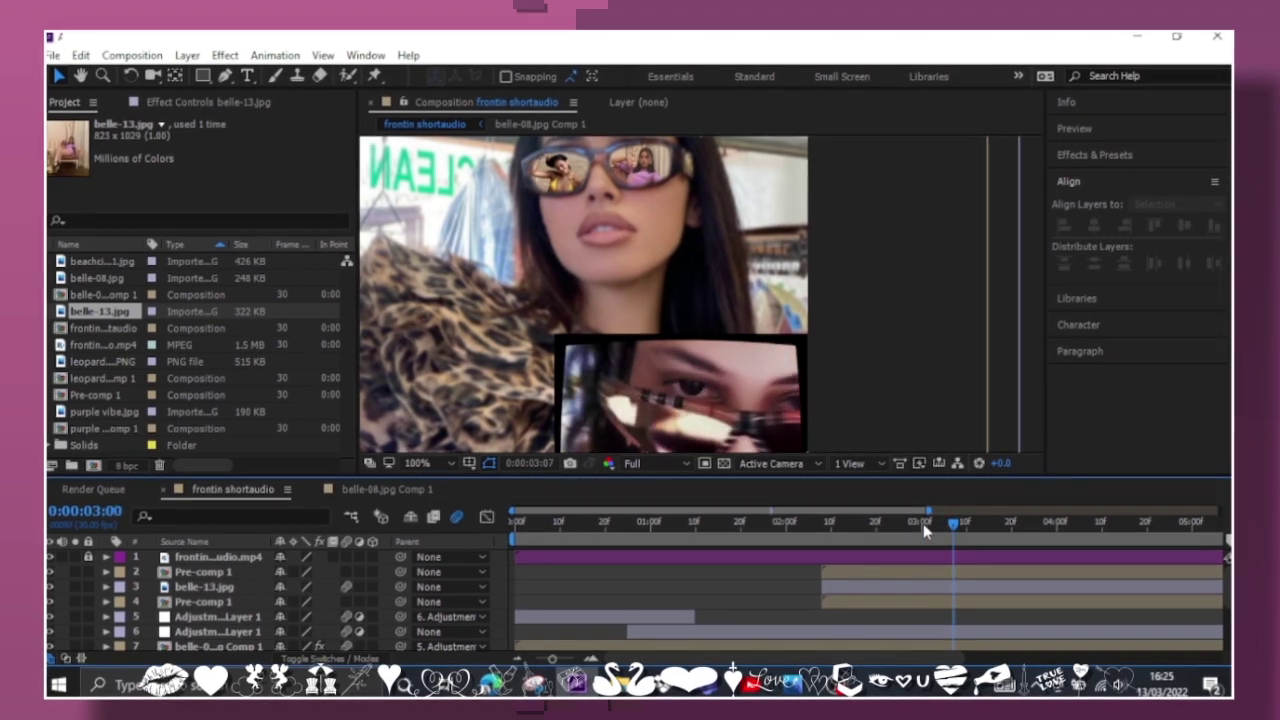
click(879, 587)
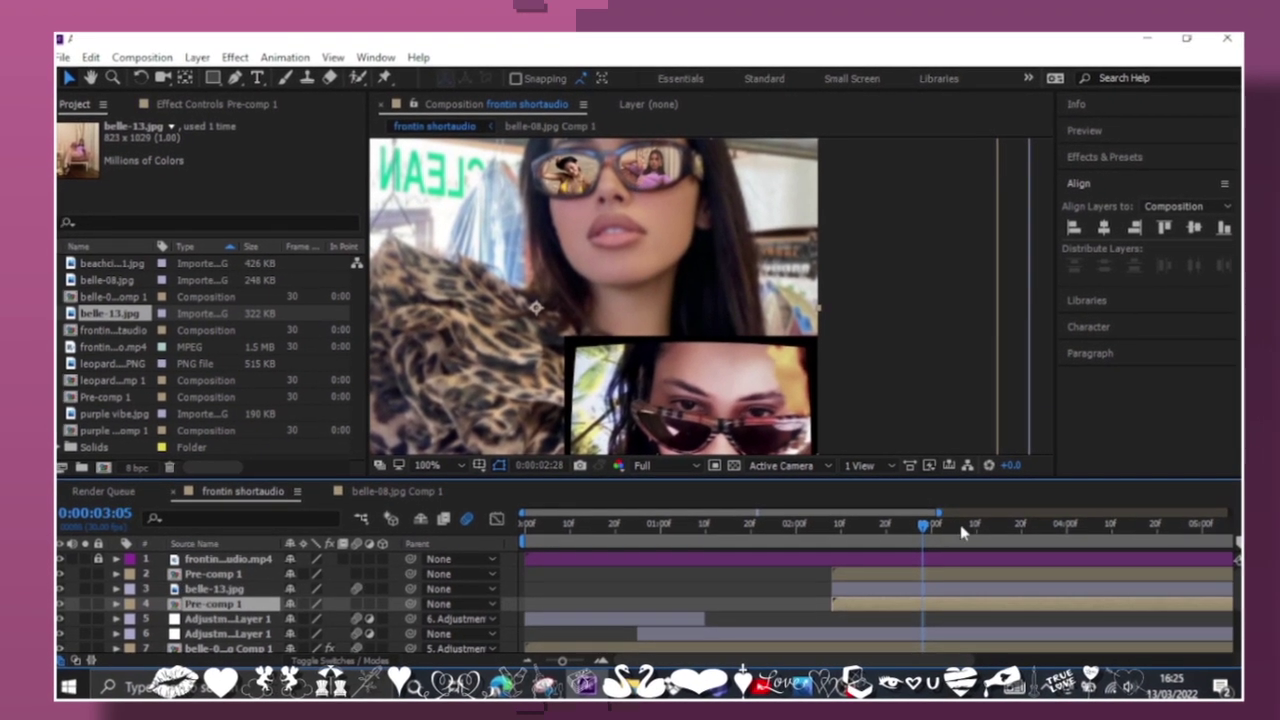
drag(961, 532, 1045, 530)
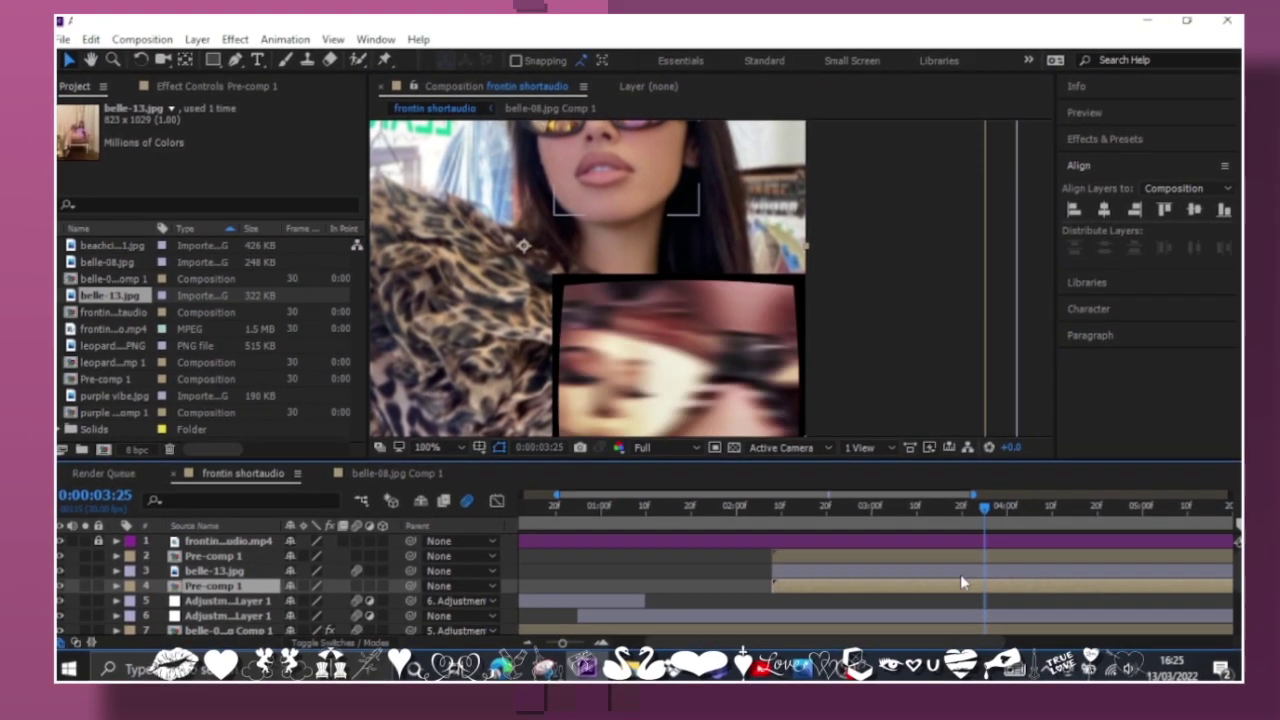
Add a Position keyframe to belle-13.jpg and split Position into separate X and Y
click(960, 570)
key(p)
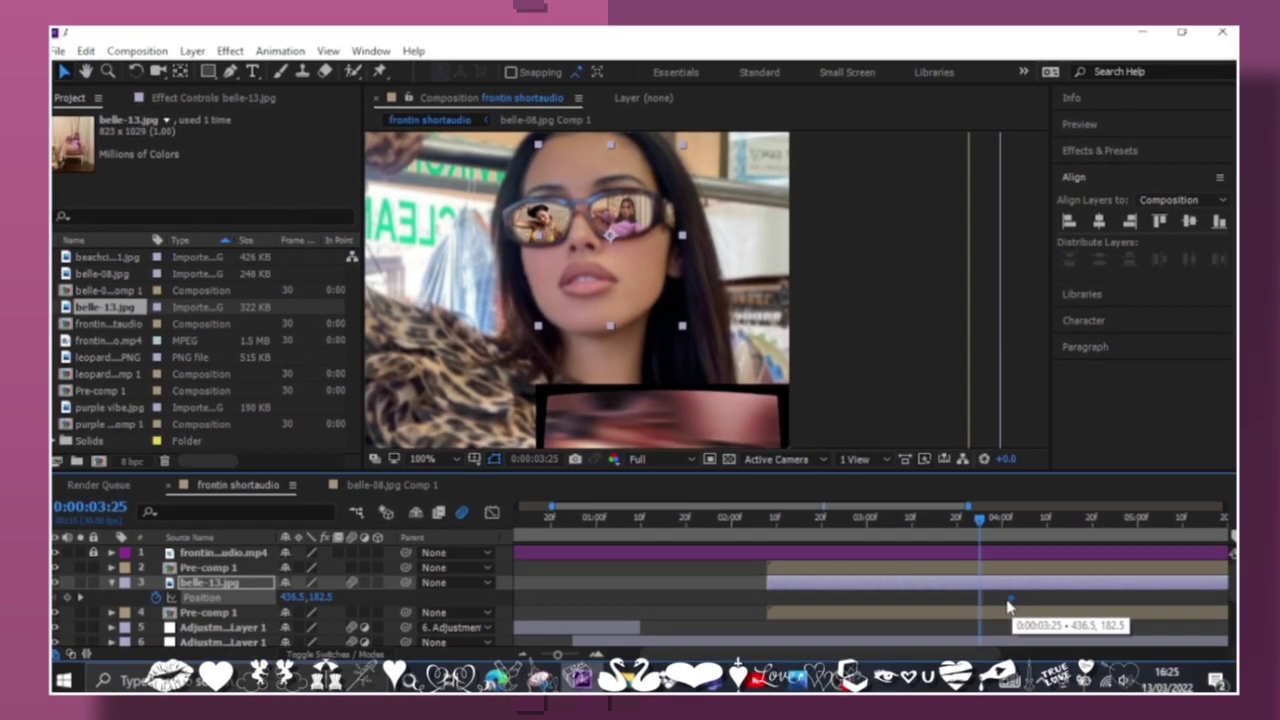
drag(322, 602, 320, 612)
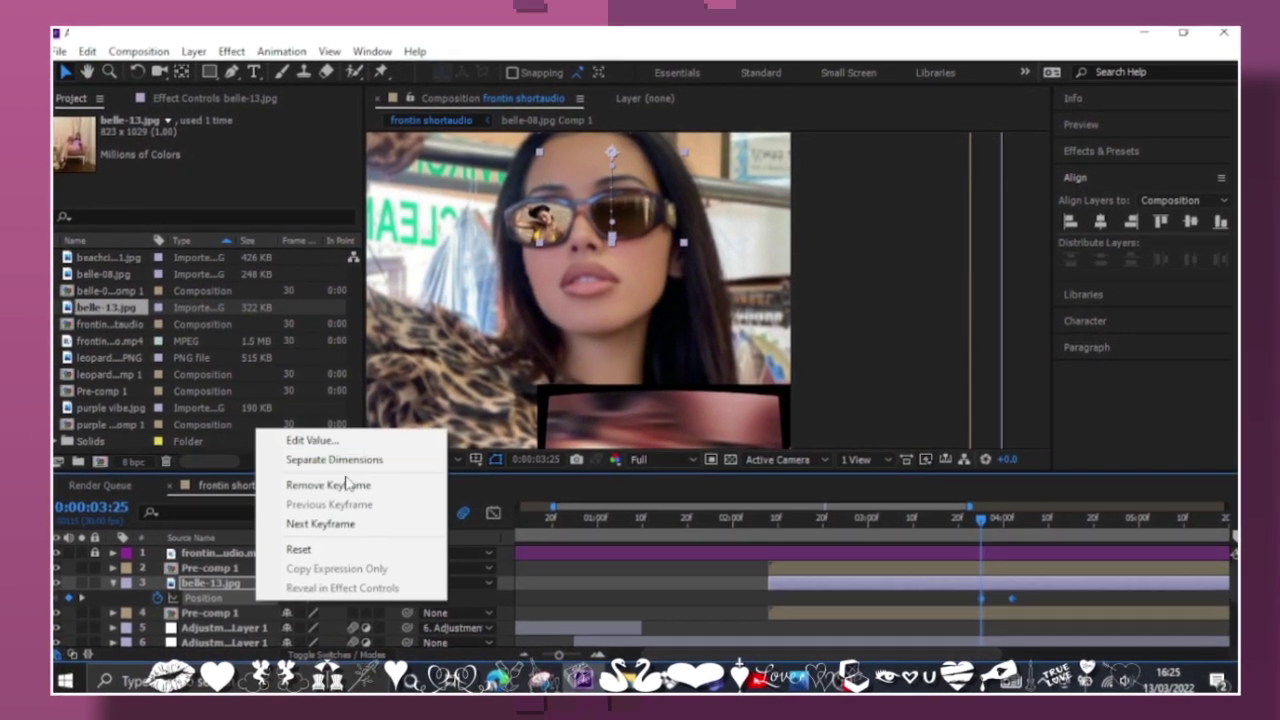
click(334, 459)
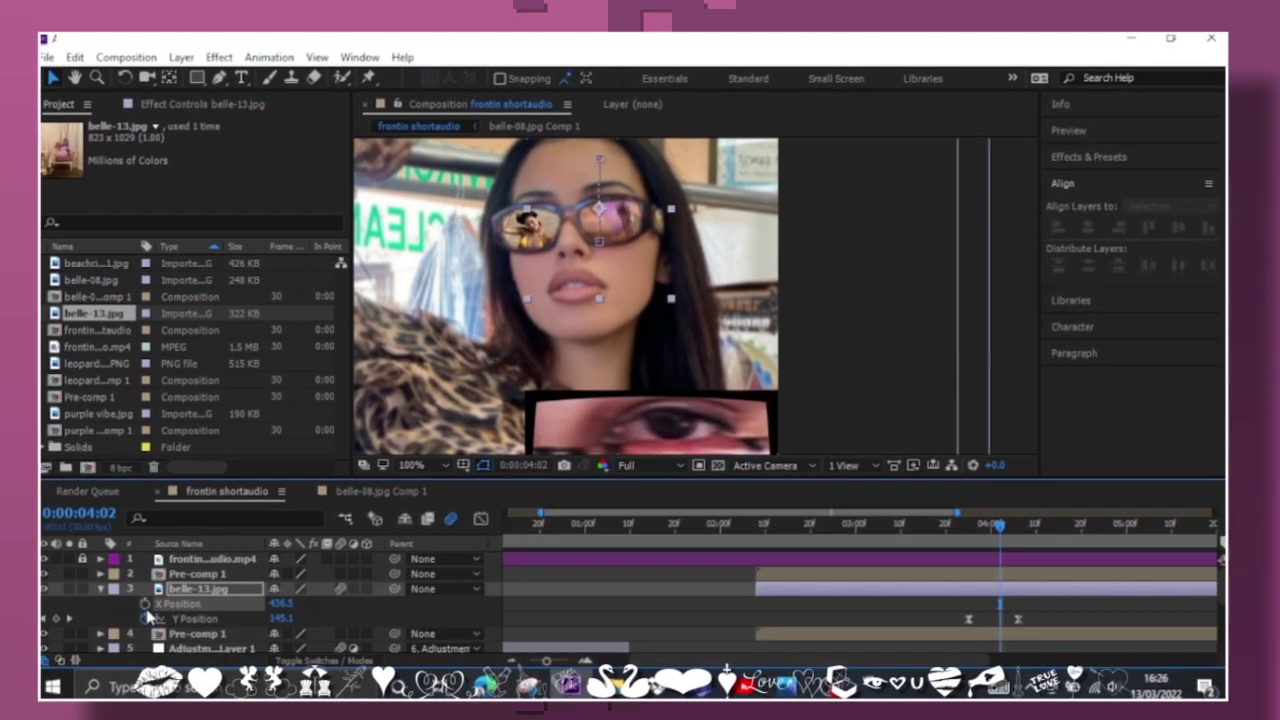
Apply Easy Ease to belle-13.jpg's Y Position keyframes and save the project
right_click(1018, 619)
click(840, 510)
key(shift+F3)
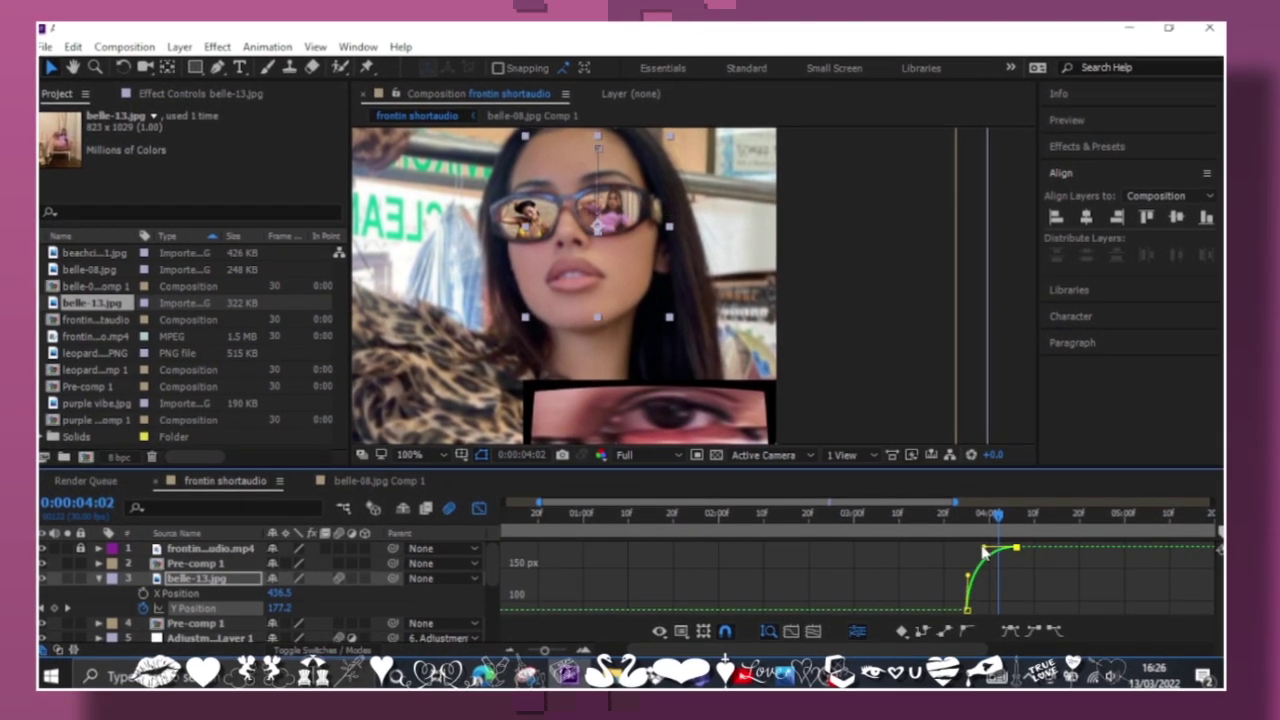
key(shift+F3)
click(99, 579)
key(ctrl+s)
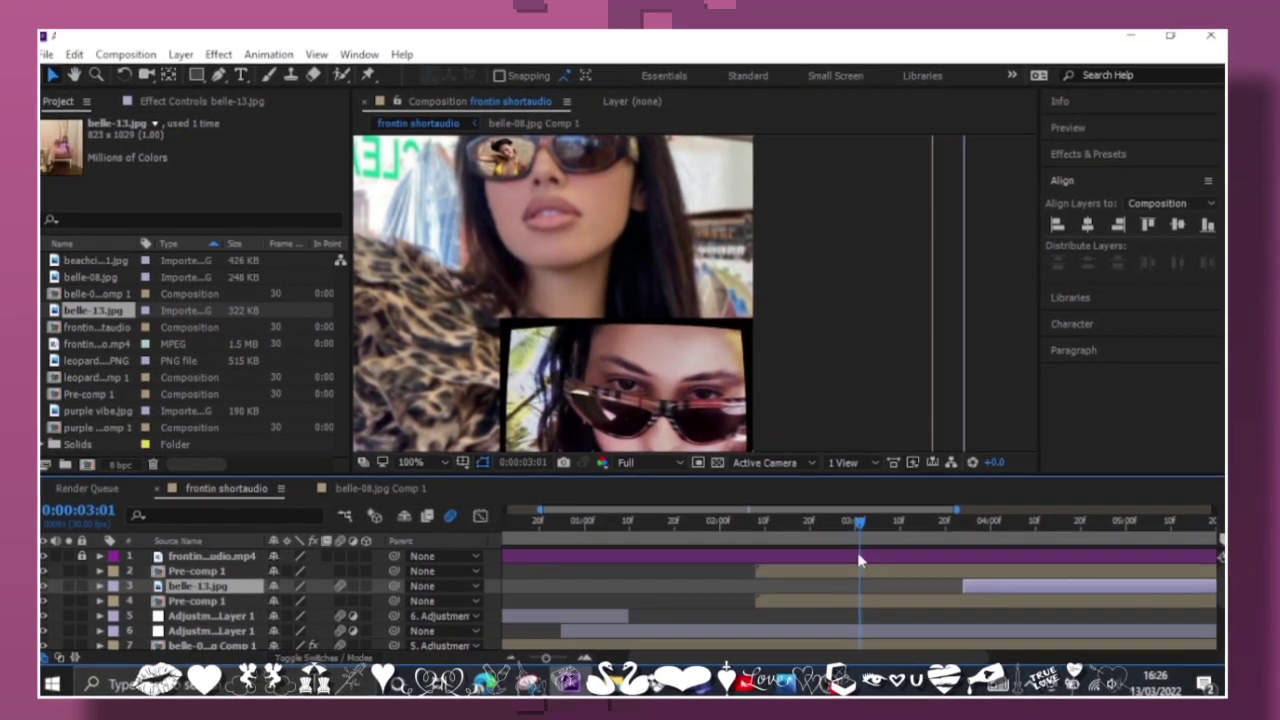
Inside Pre-comp 1, keyframe beachcindy-1.jpg's Y Position
double_click(843, 605)
click(212, 567)
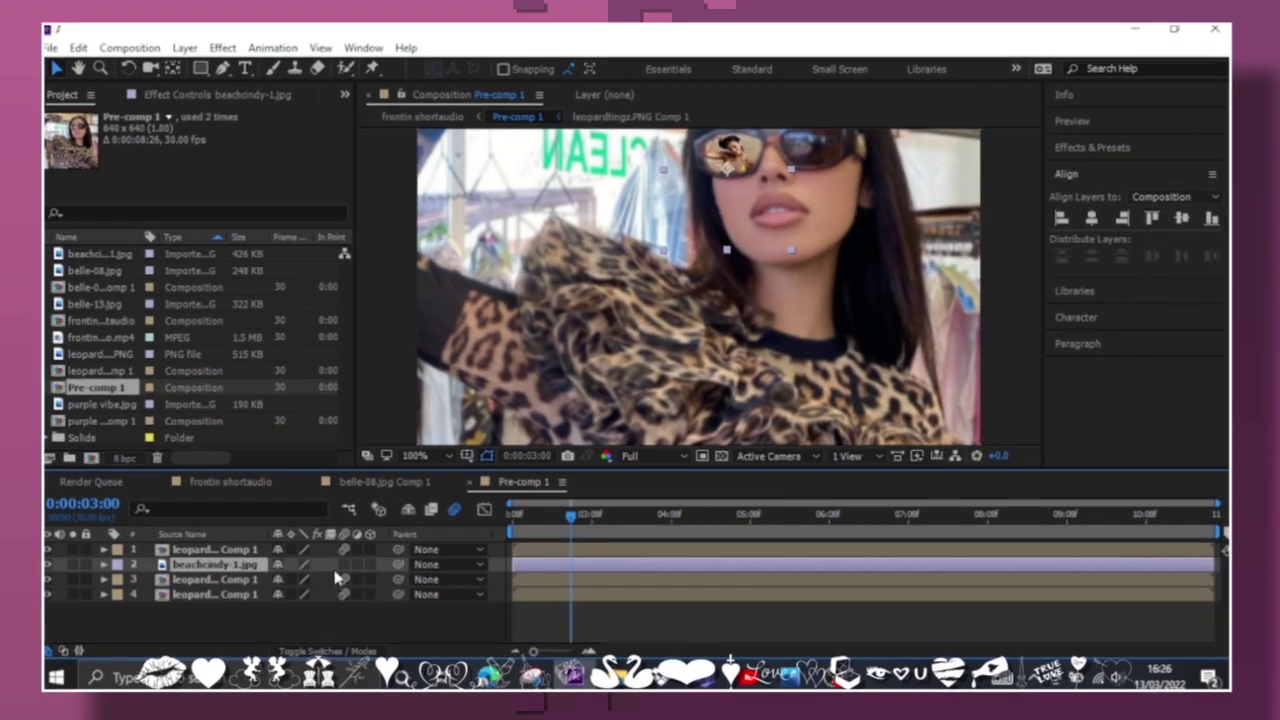
key(p)
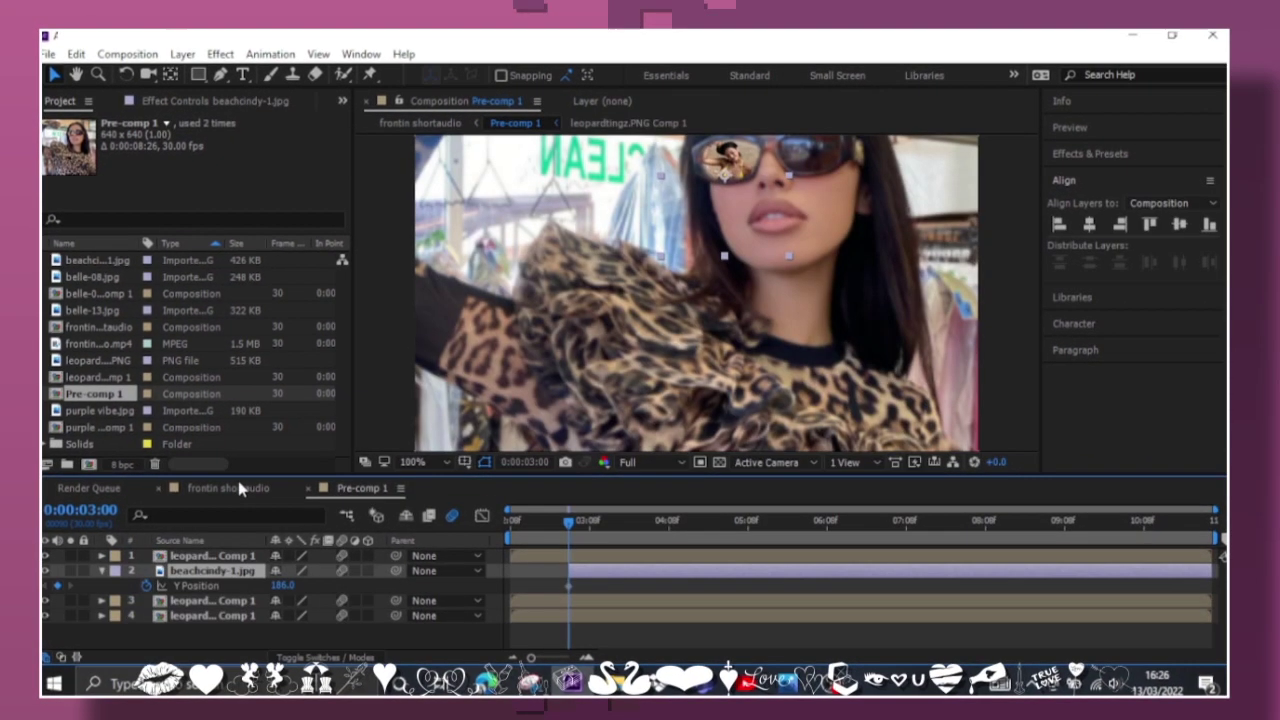
click(240, 488)
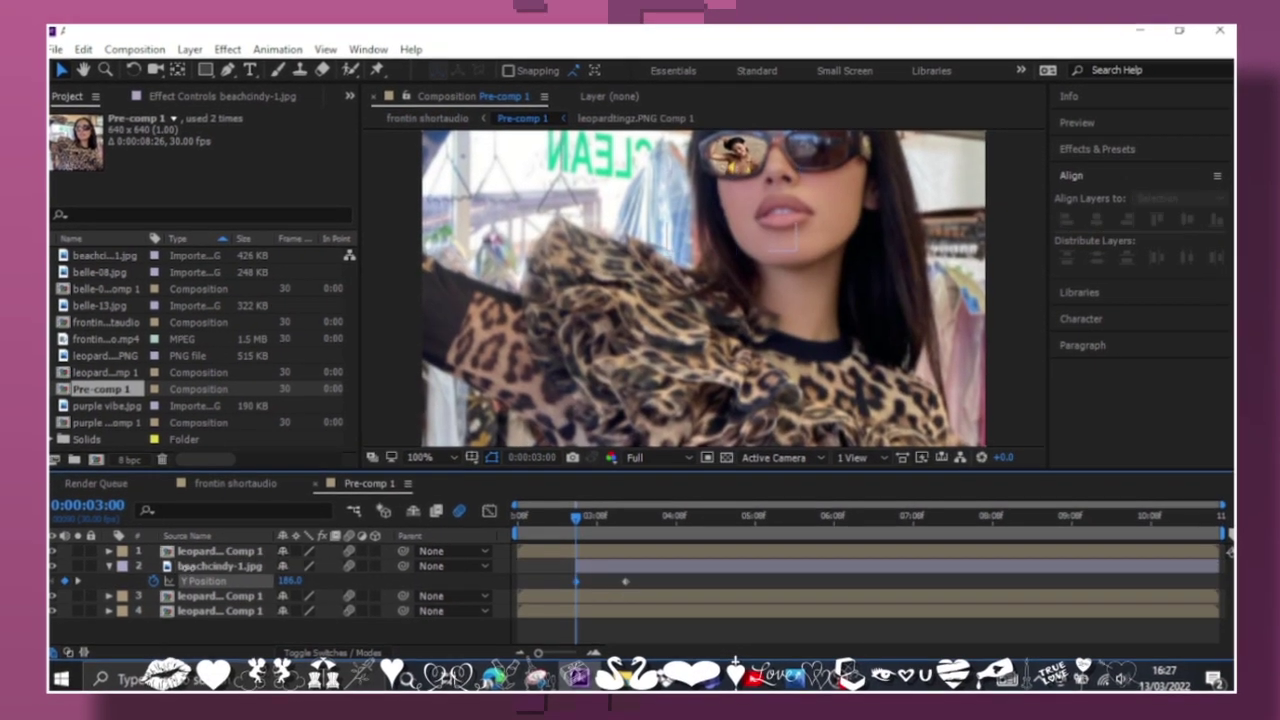
Check beachcindy-1.jpg's Y Position curve and apply Easy Ease to its keyframes
click(543, 566)
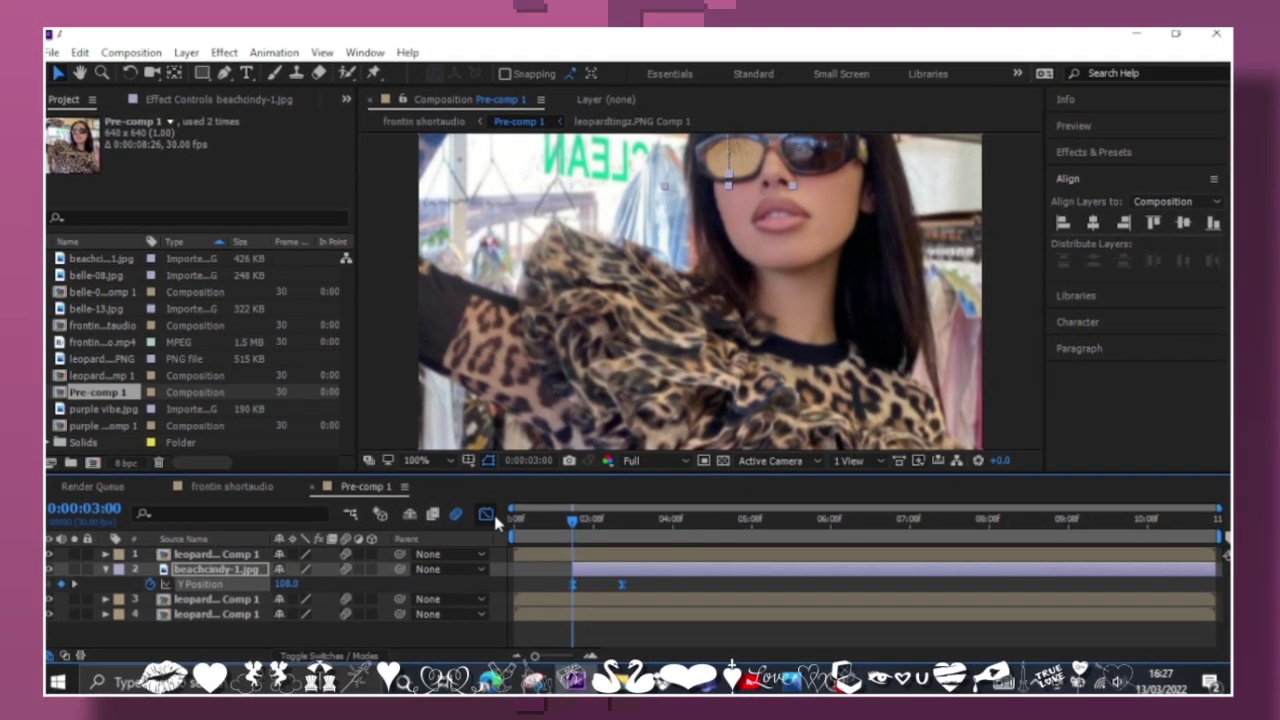
click(488, 515)
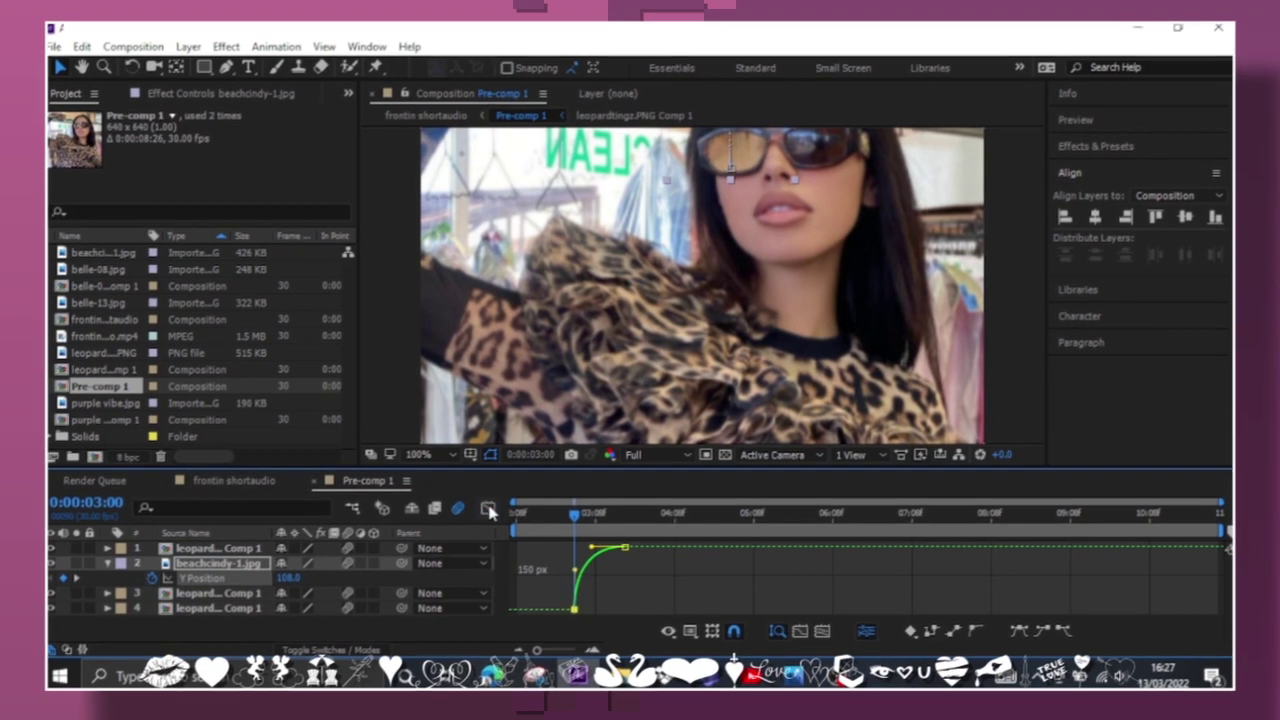
click(488, 512)
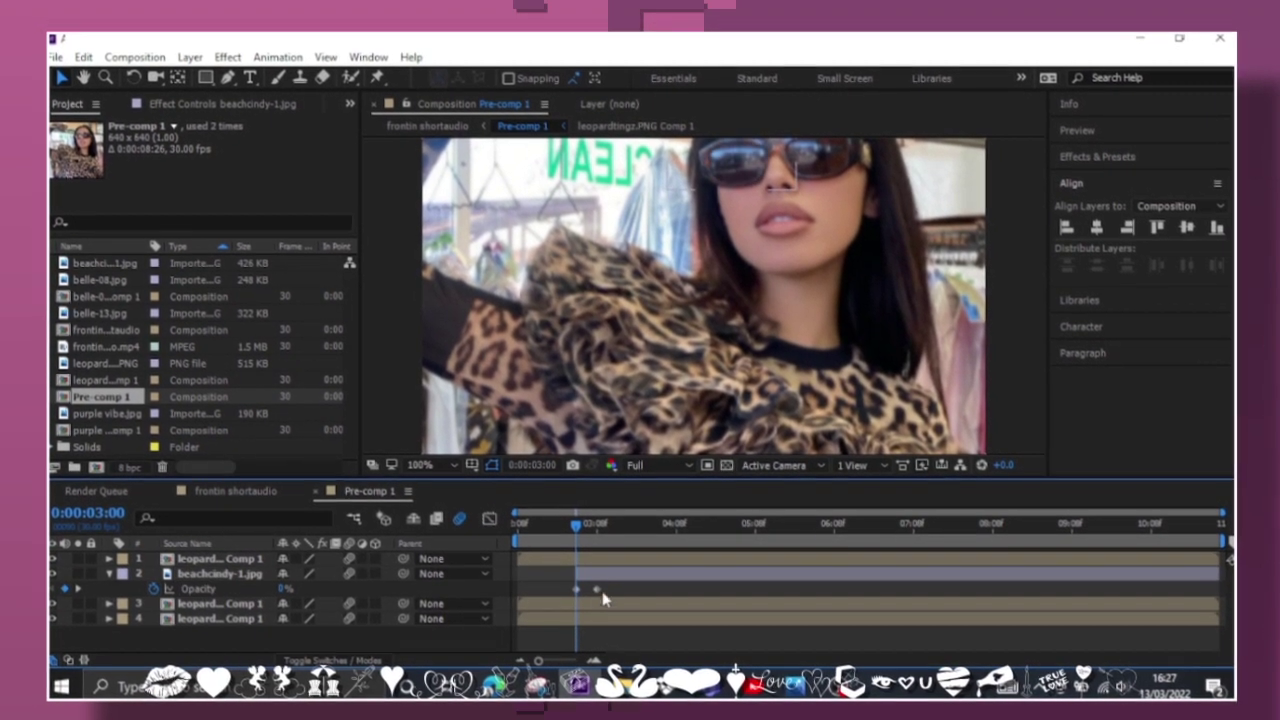
right_click(598, 586)
click(840, 545)
click(601, 523)
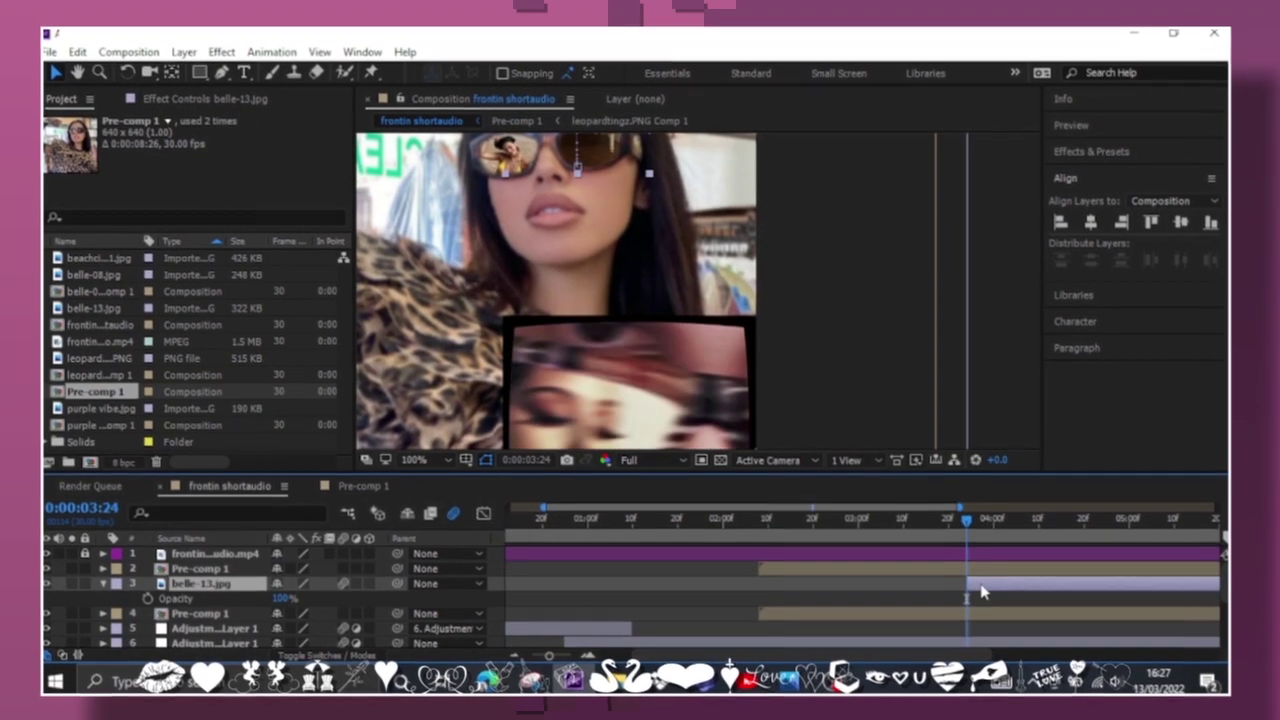
Add belle-13.jpg's Opacity keyframe at 4:01, shift its second Y Position keyframe later, and save
click(998, 519)
key(alt+shift+t)
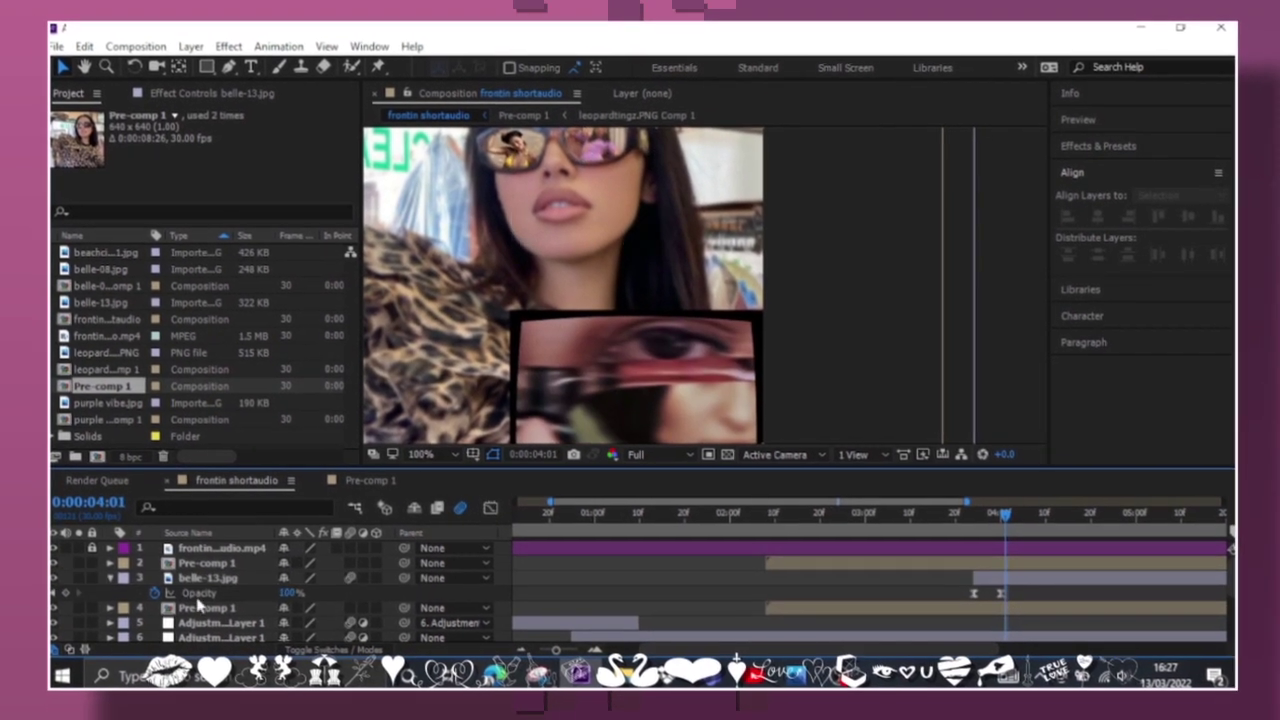
click(207, 578)
key(alt+shift+p)
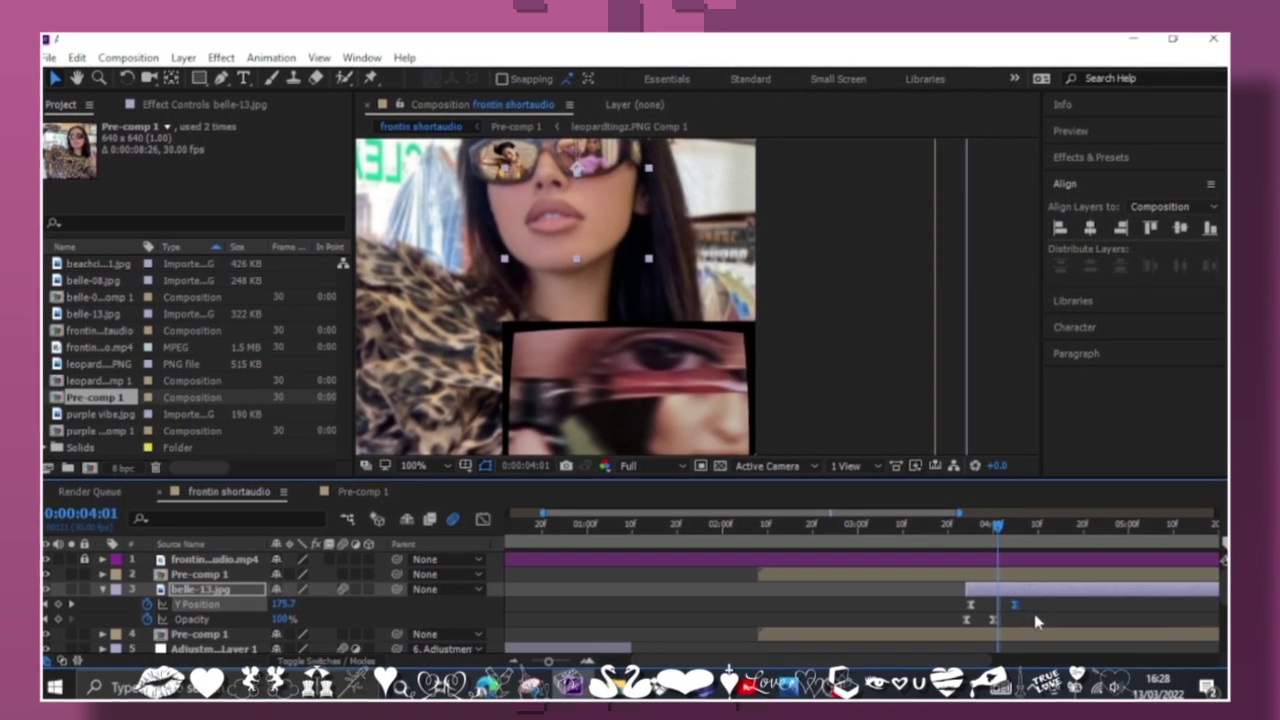
drag(1015, 605, 1030, 605)
key(ctrl+s)
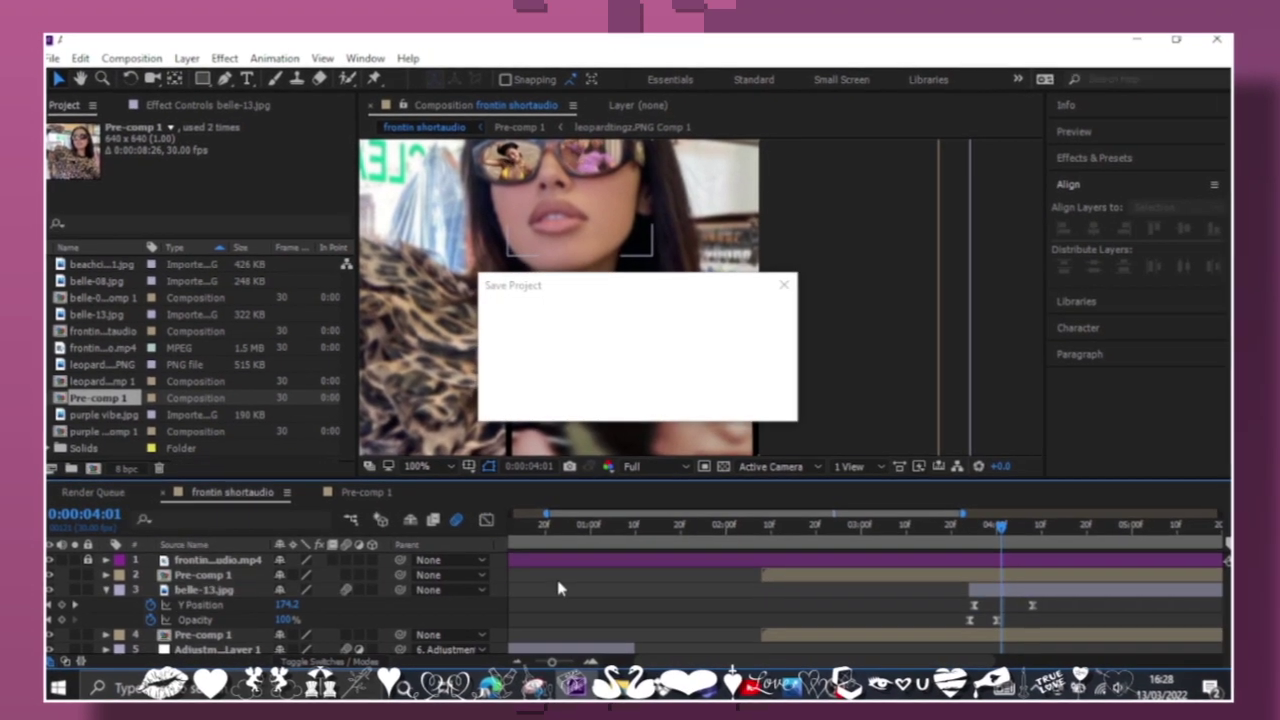
Set the viewer magnification to 50% and bring up options for the two selected layers
click(420, 463)
click(440, 330)
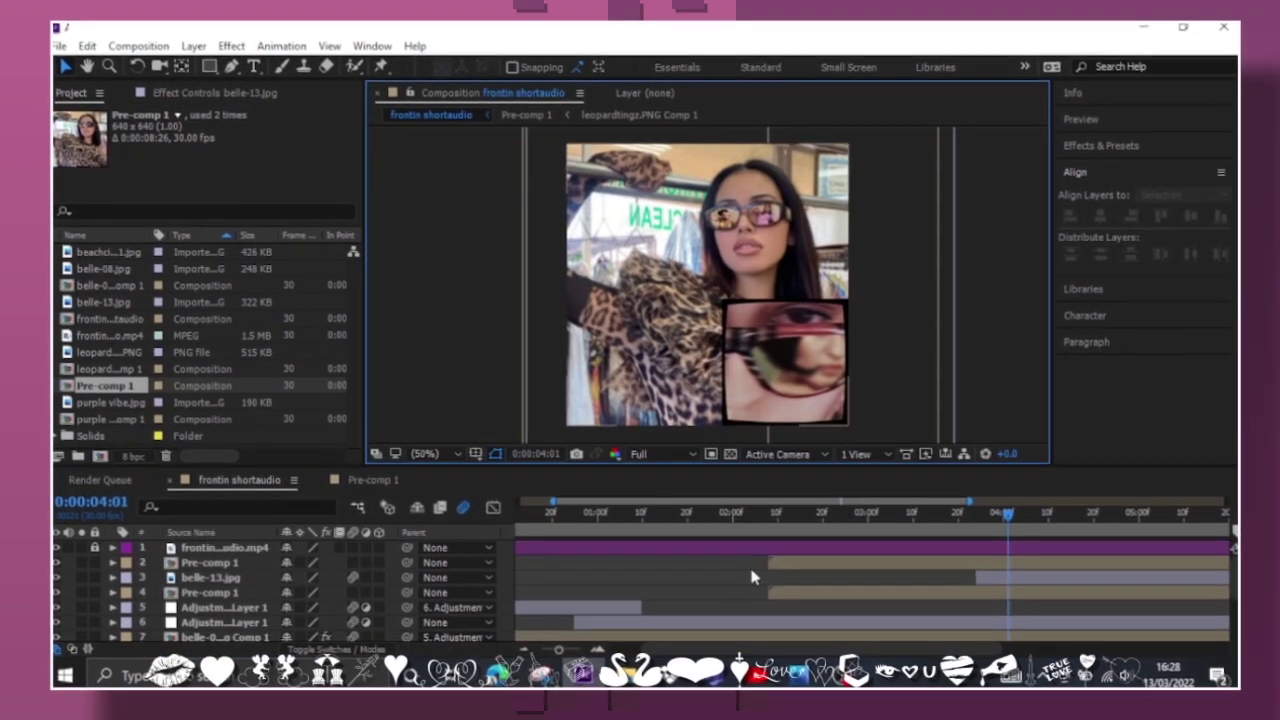
right_click(220, 580)
Nest Pre-comp 1 and belle-13.jpg into Pre-comp 2 and move it to layer 7
click(265, 574)
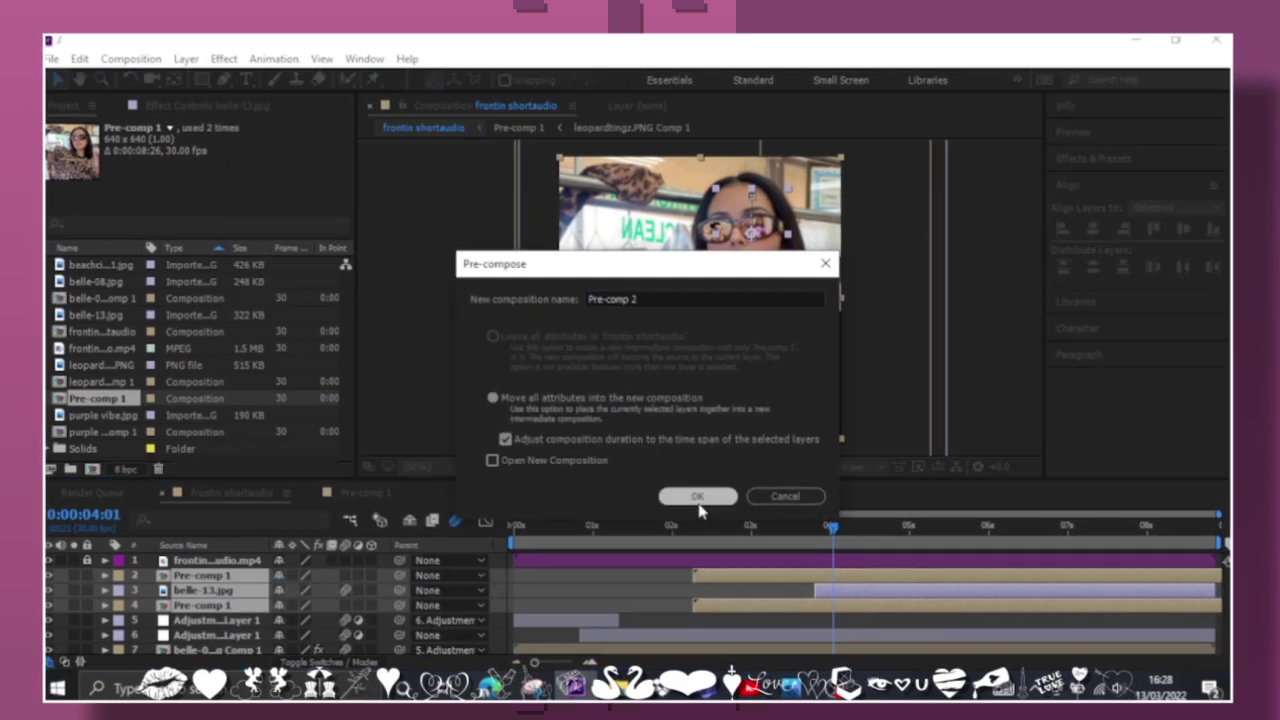
click(694, 497)
scroll(595, 587, down, 2)
click(709, 532)
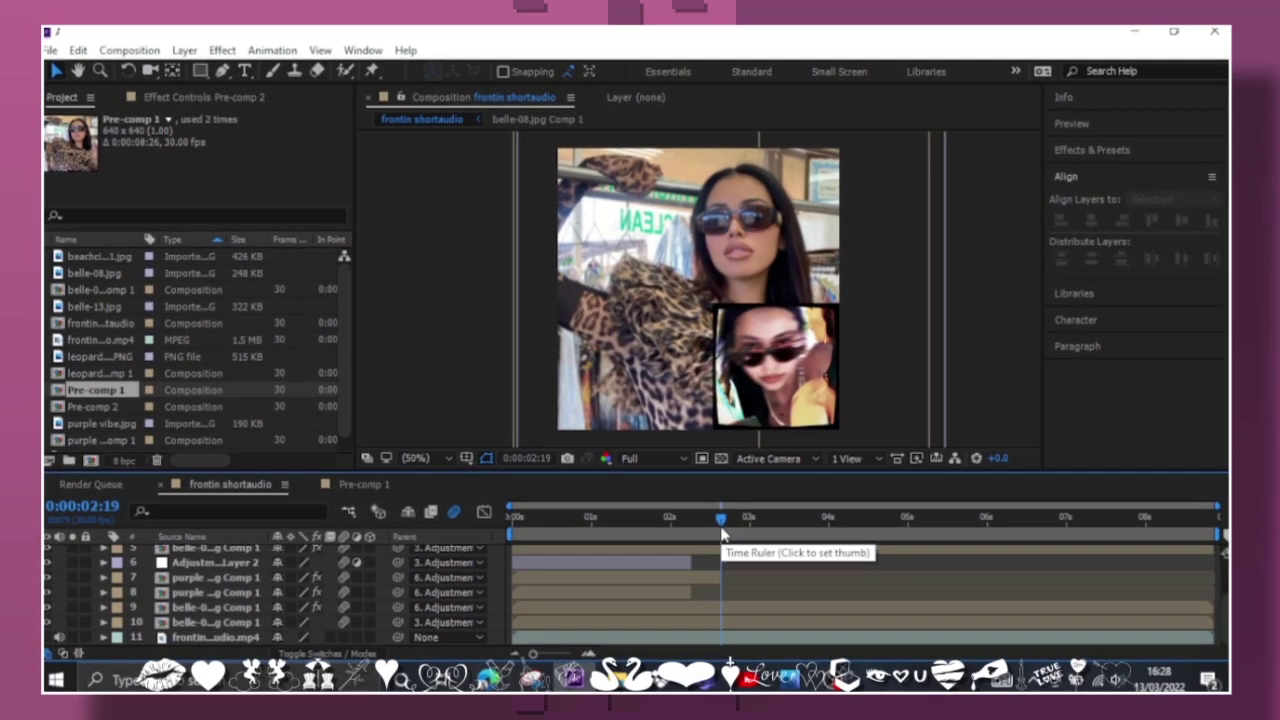
drag(727, 528, 682, 521)
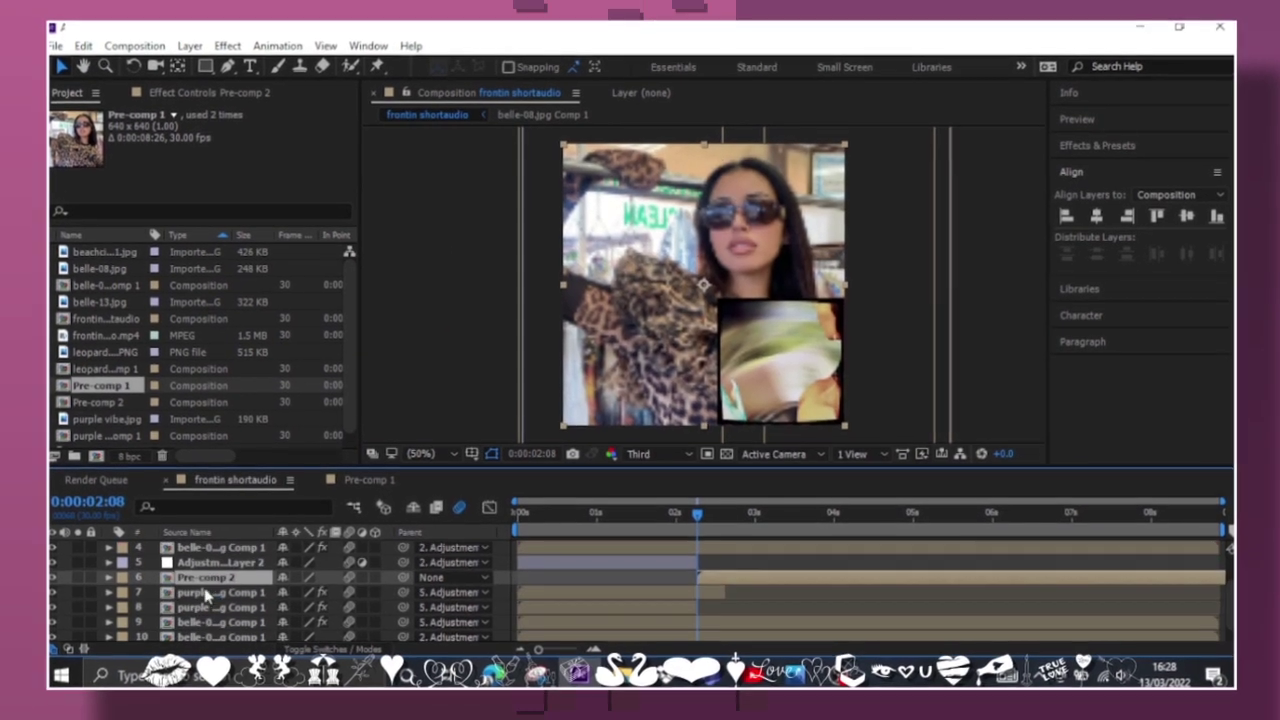
click(199, 598)
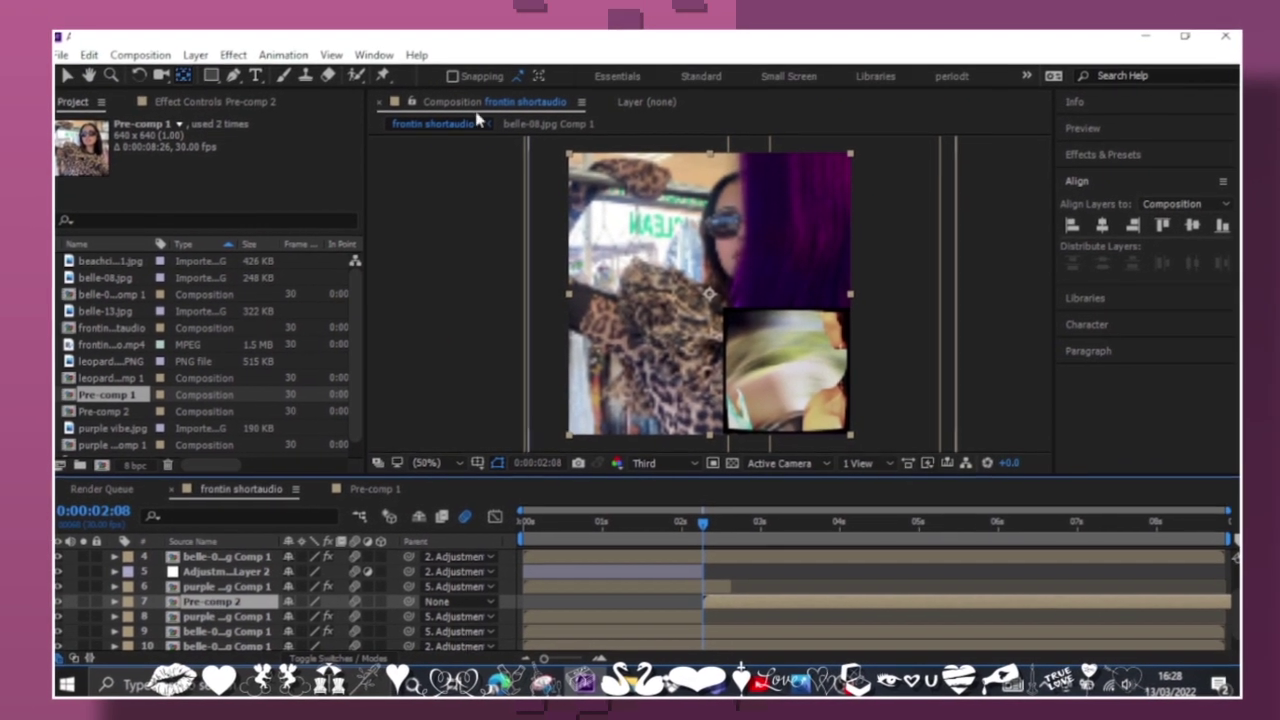
Apply Motion Tile to Pre-comp 2 and keyframe its Rotation at 2:08
click(478, 120)
key(r)
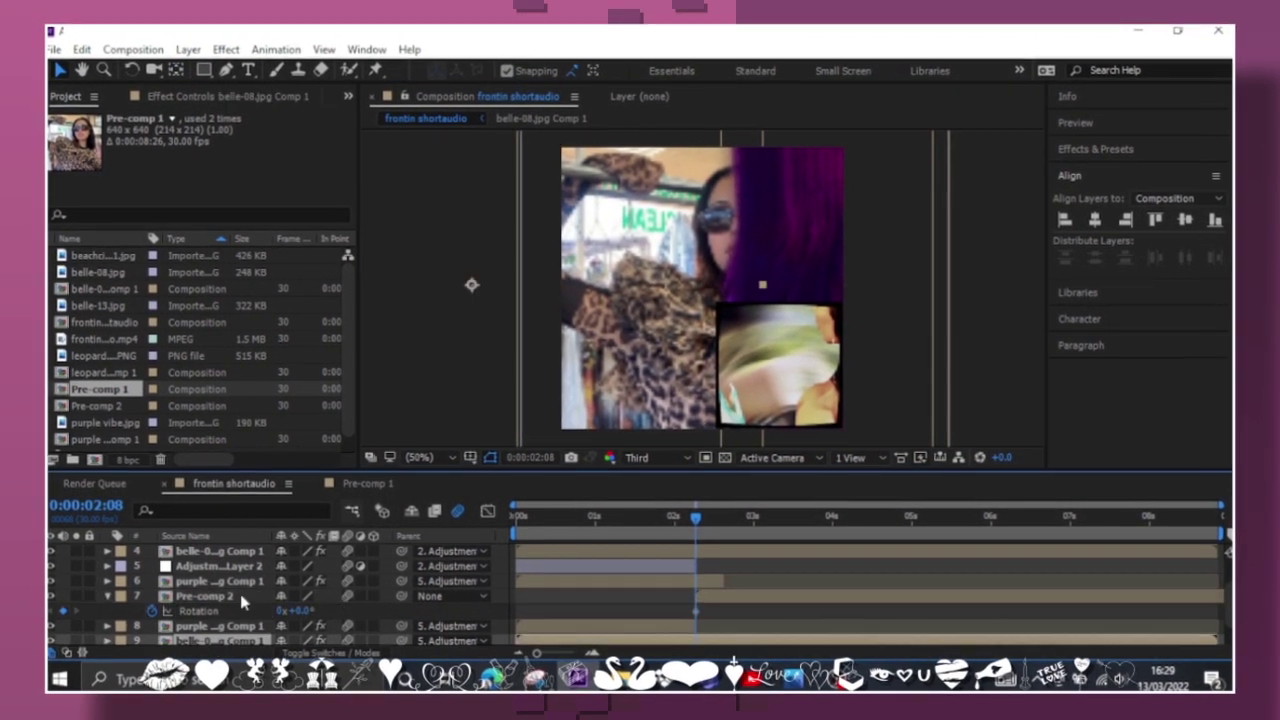
key(ctrl+alt+shift+e)
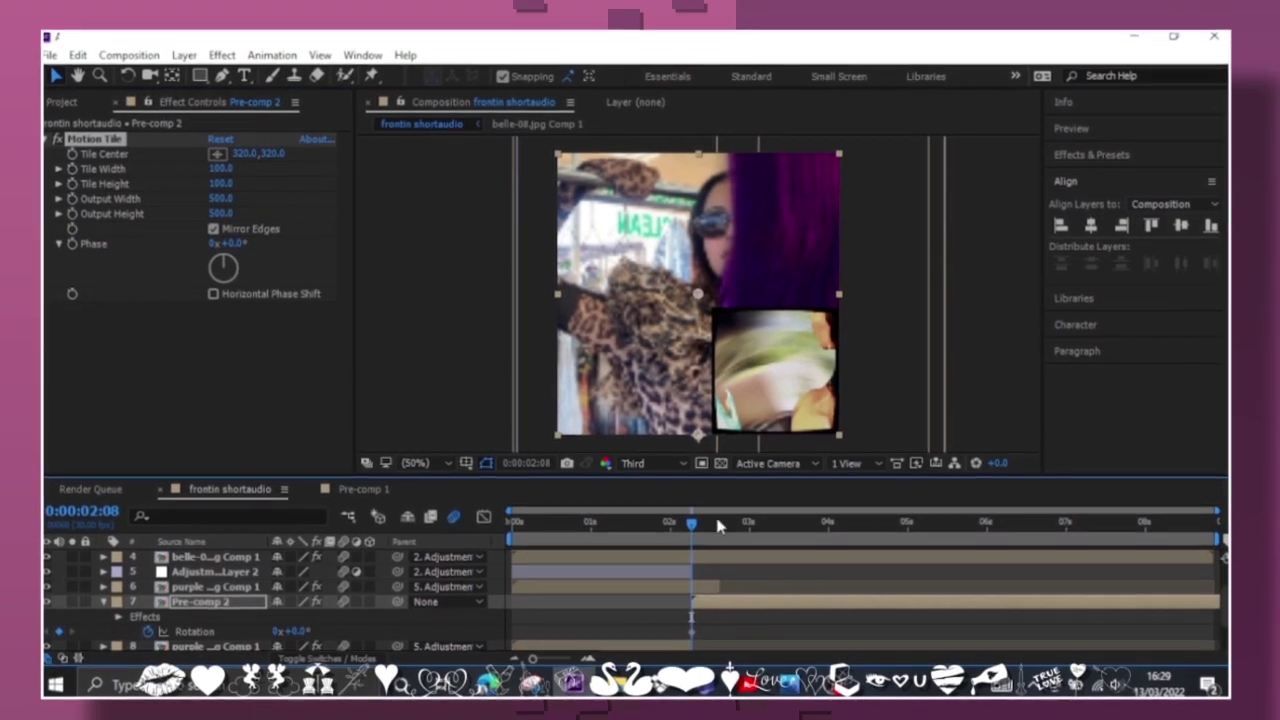
click(741, 518)
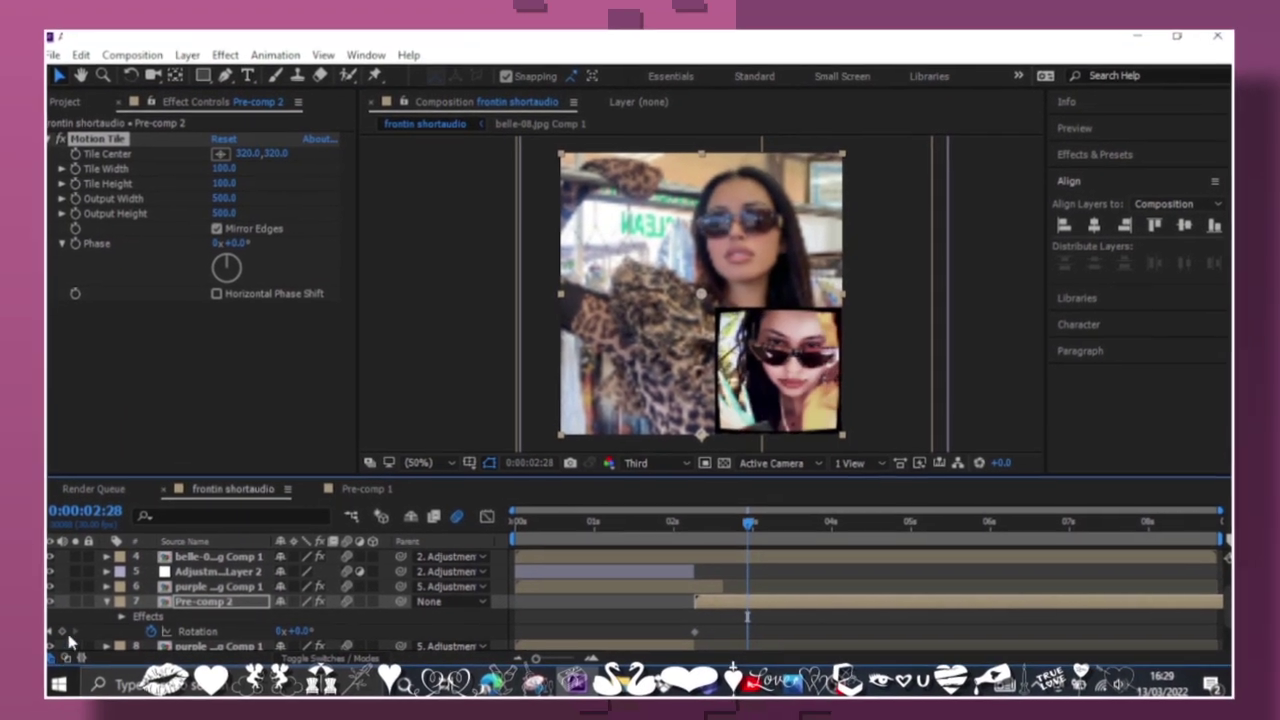
key(j)
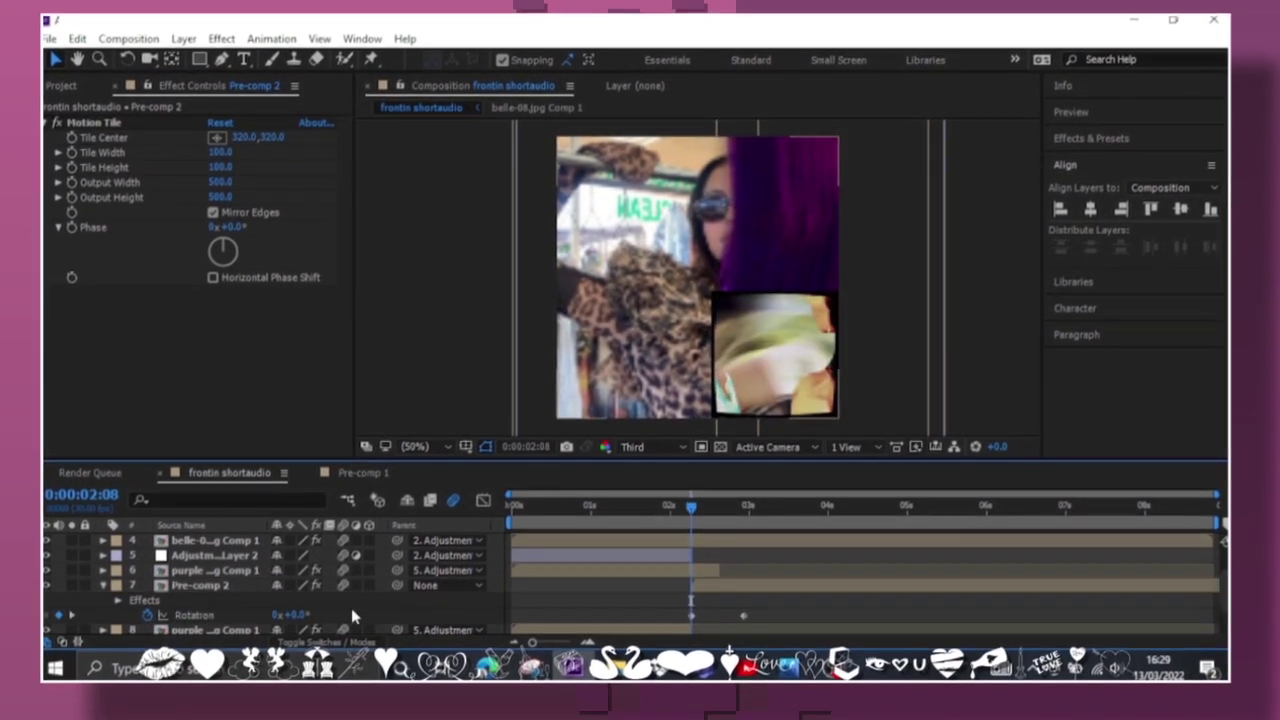
Apply Easy Ease In to Pre-comp 2's Rotation keyframes
scroll(352, 617, down, 1)
click(219, 586)
key(r)
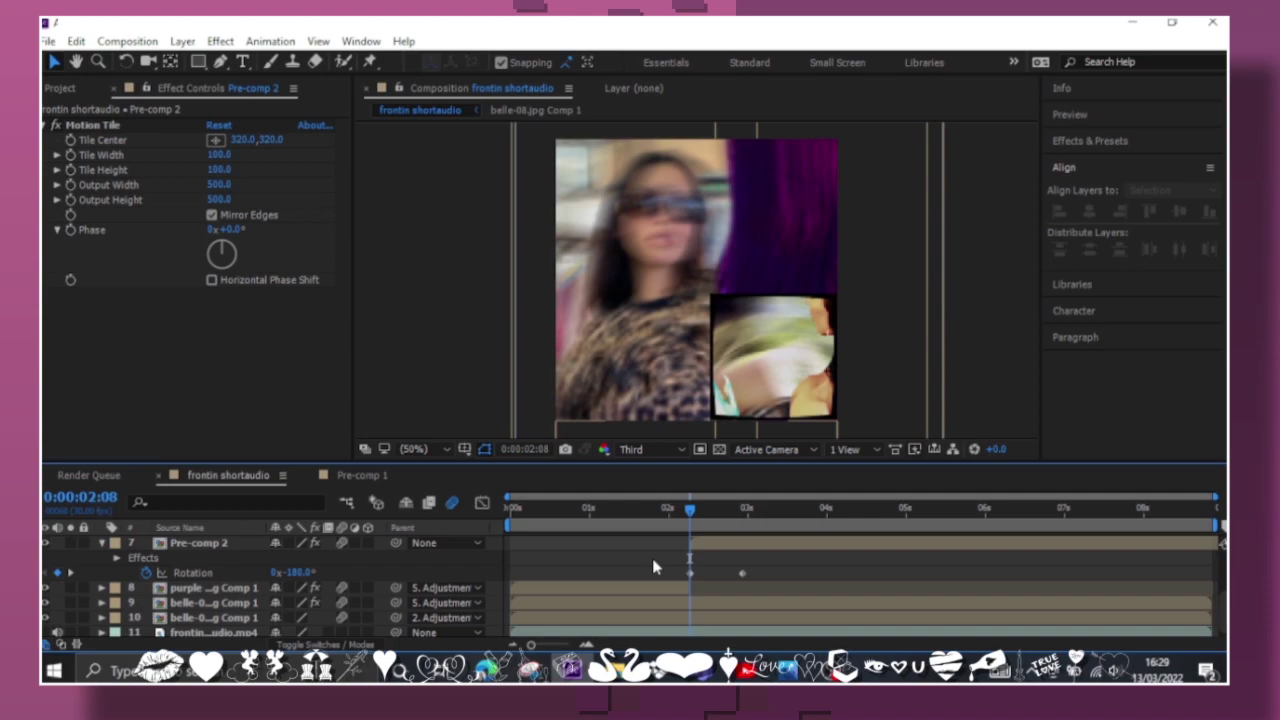
right_click(741, 573)
mouse_move(857, 557)
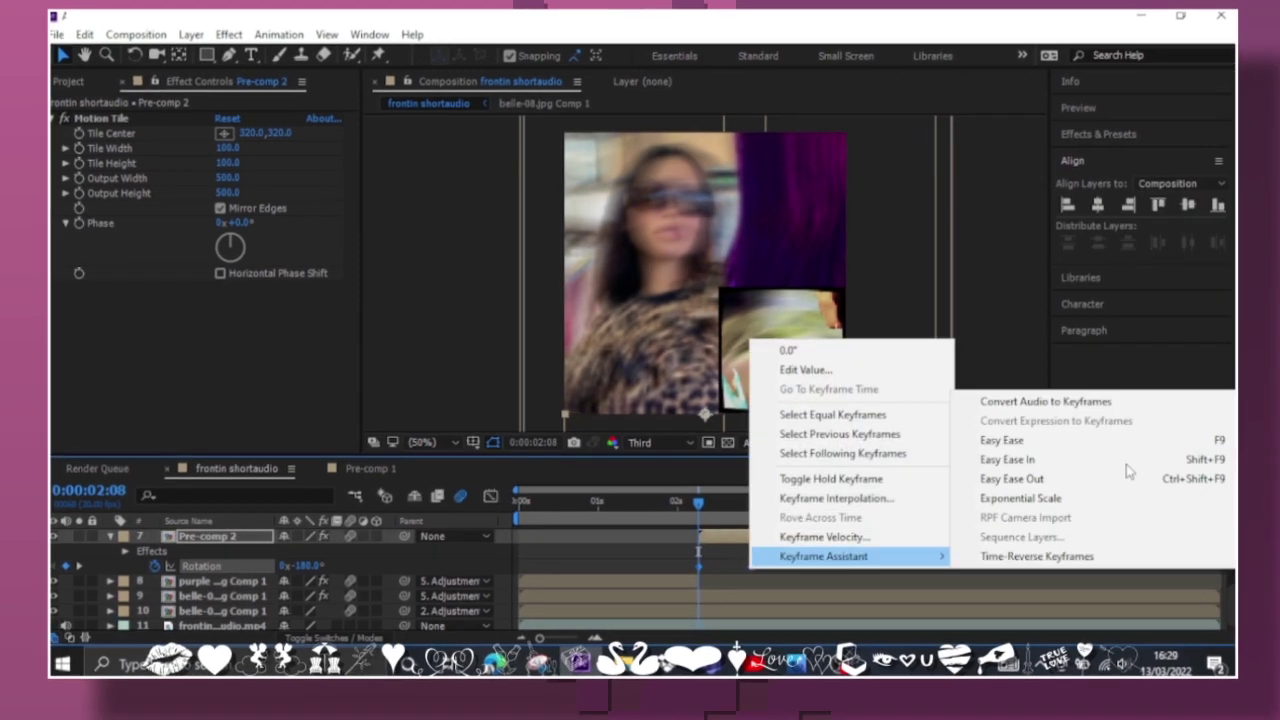
click(1126, 464)
key(shift+F3)
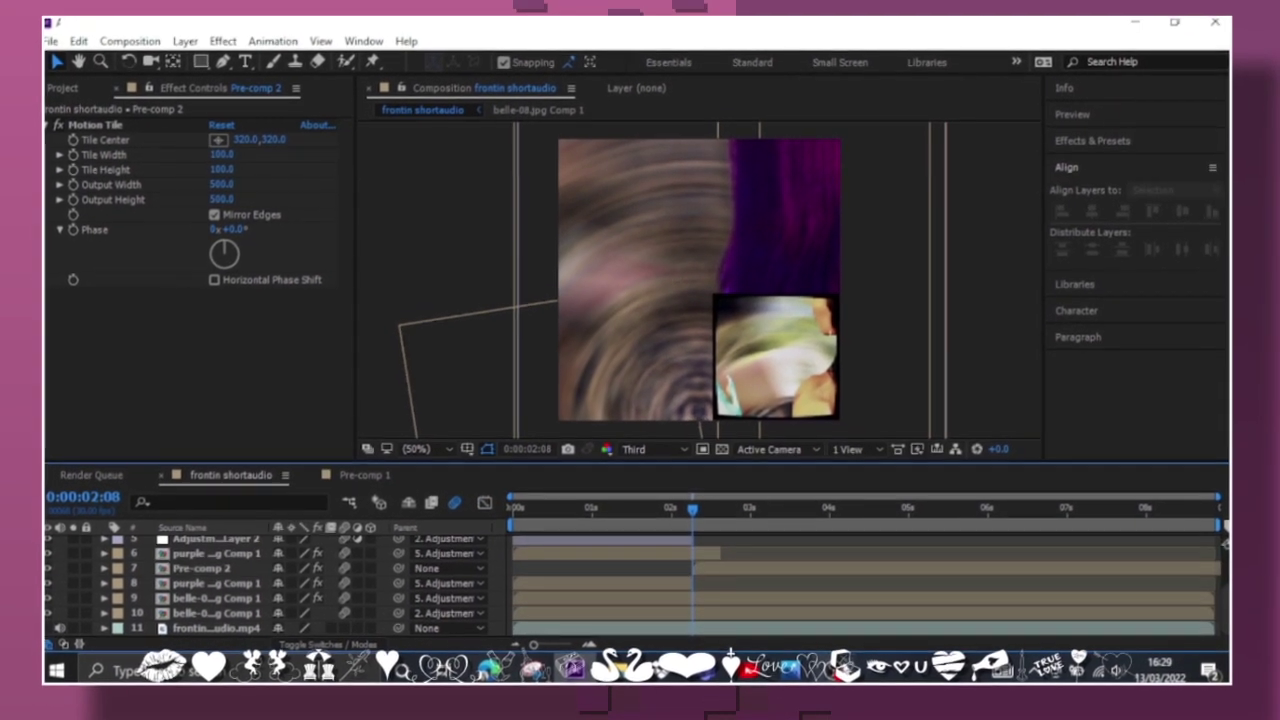
Keyframe purple vibe.jpg Comp 1's X Position so it slides sideways between 2:25 and 3:10
click(738, 510)
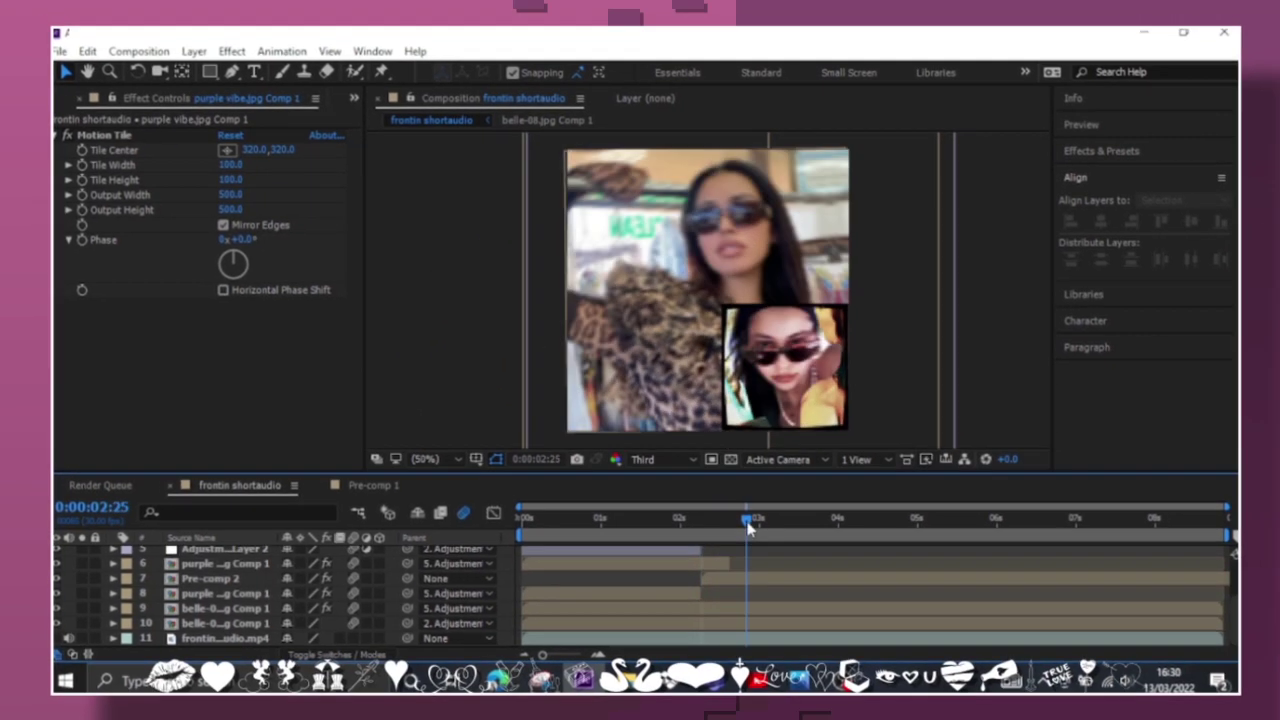
click(745, 567)
key(p)
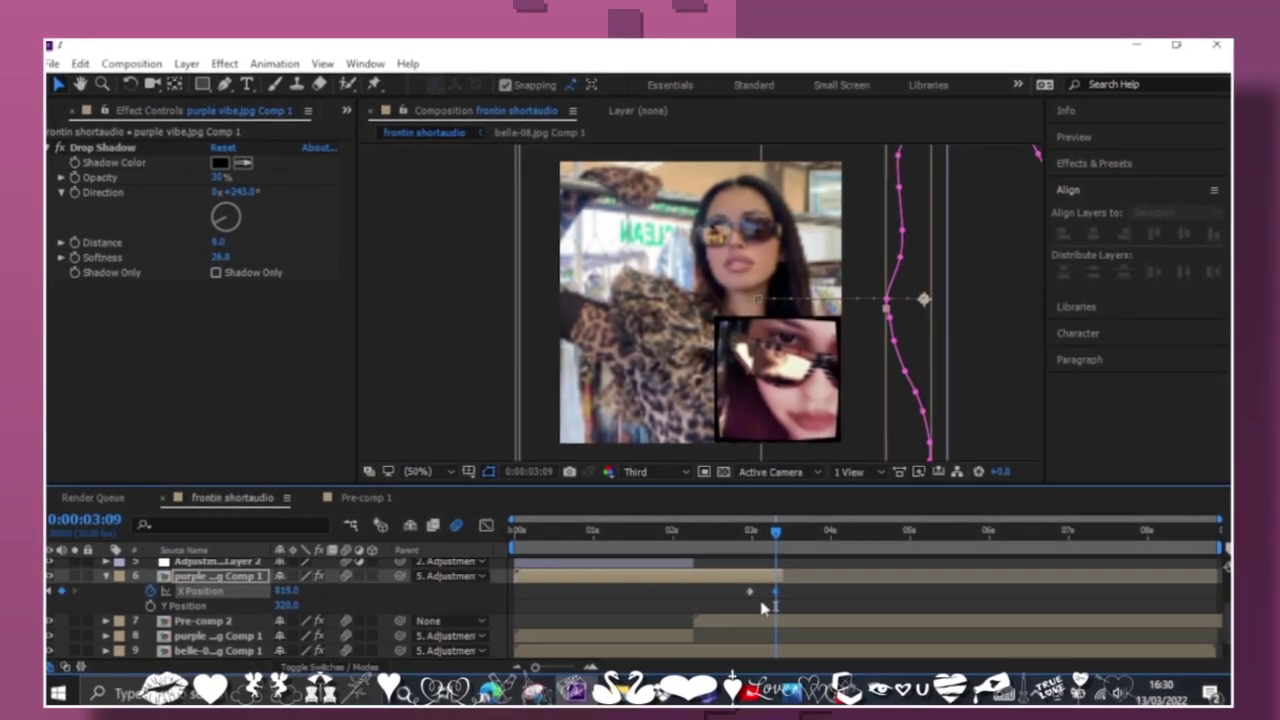
drag(787, 518, 751, 518)
click(770, 583)
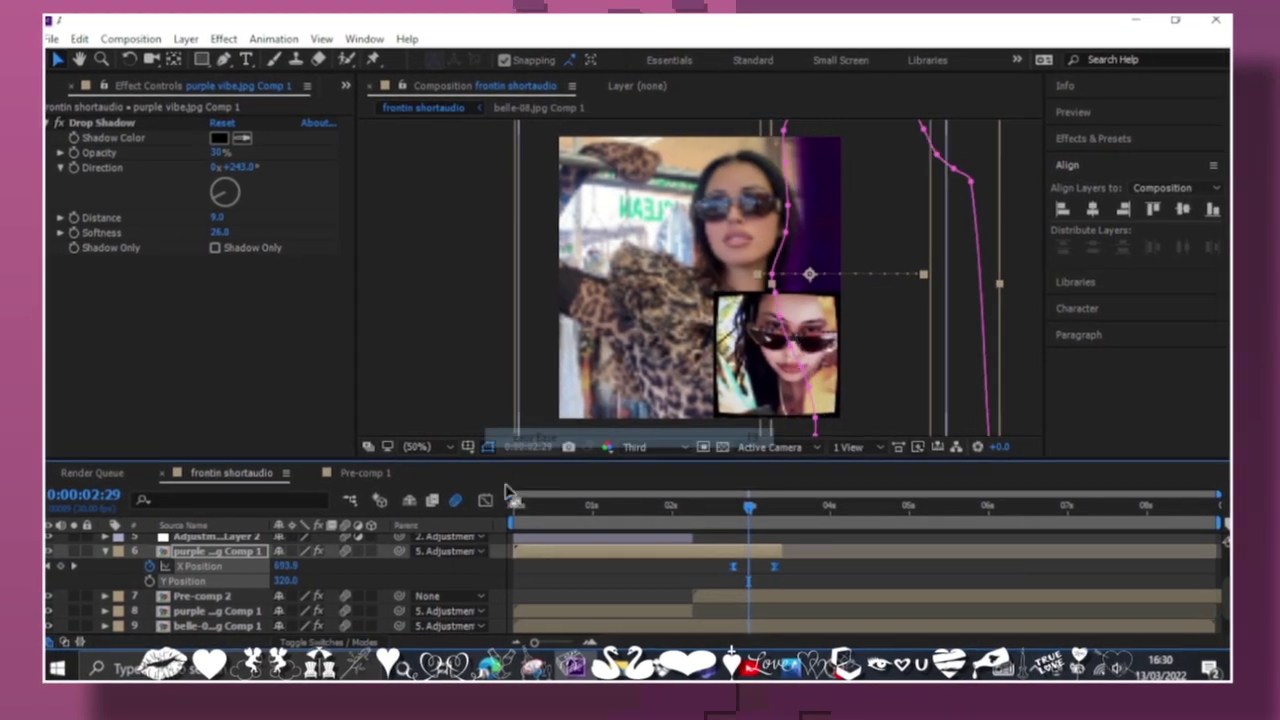
click(300, 566)
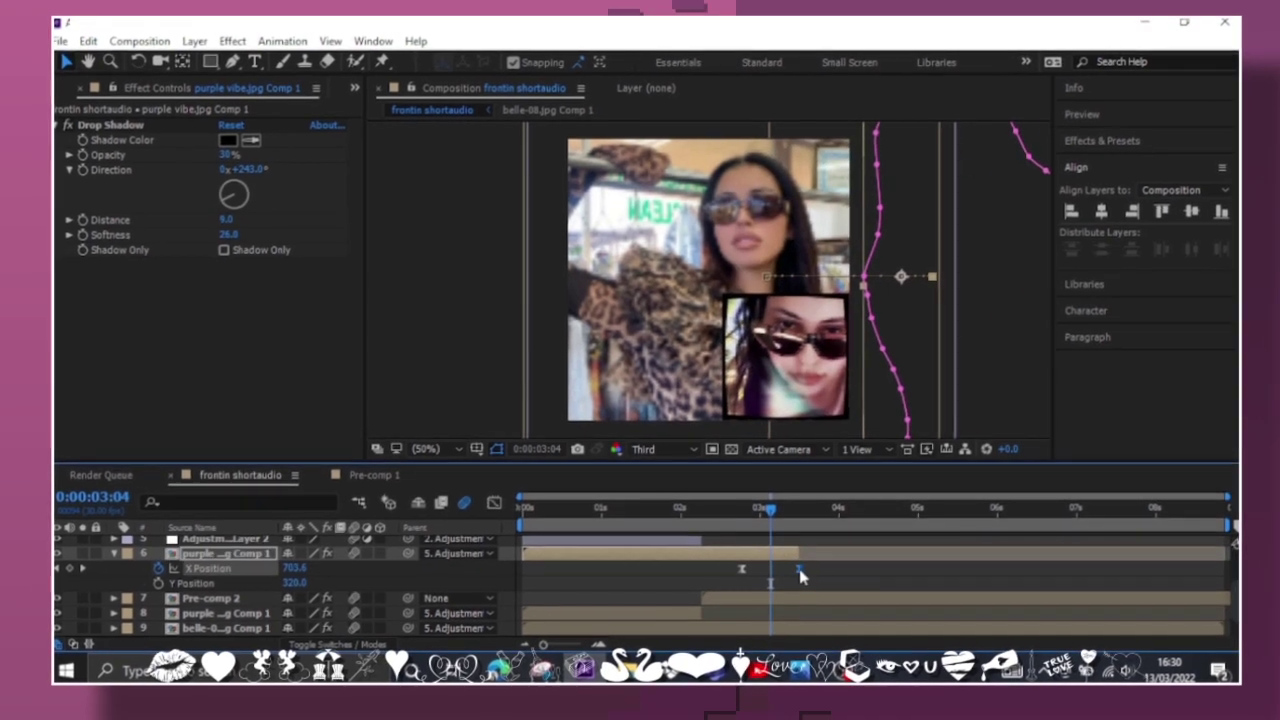
click(803, 576)
click(788, 511)
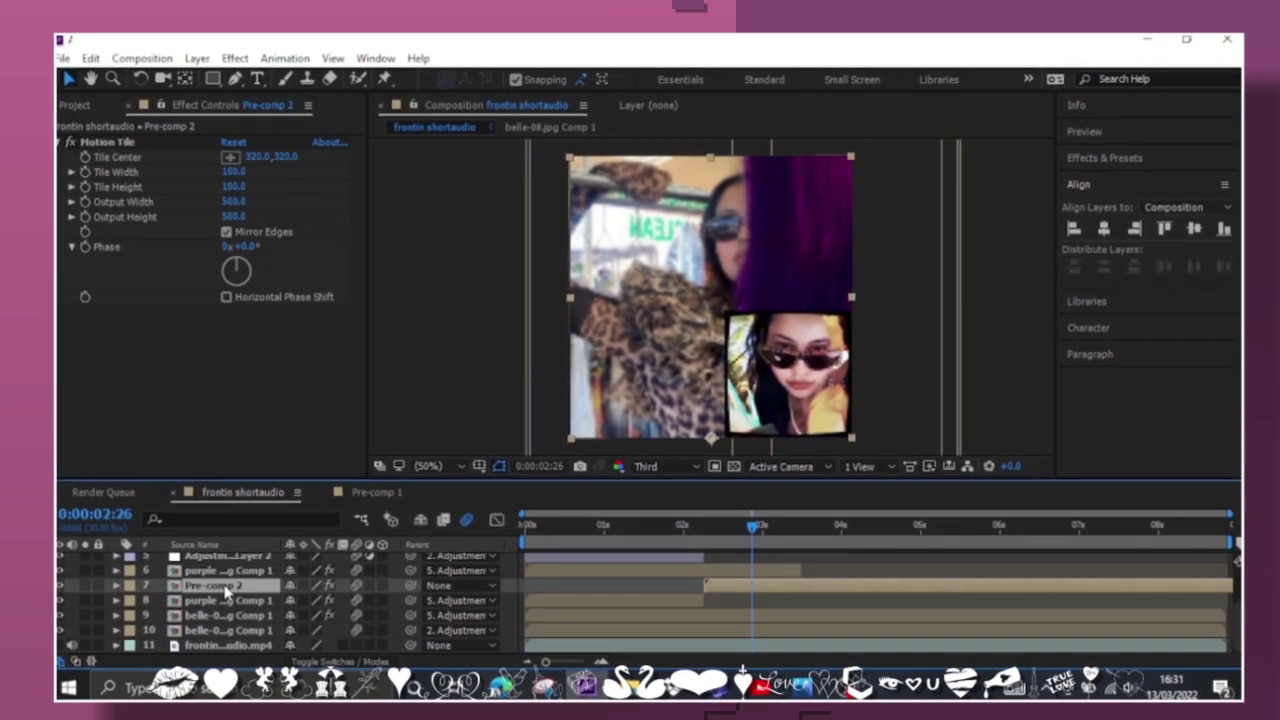
Add Adjustment Layer 3 with Position and Scale keyframes, zooming from 100% to 269%
key(ctrl+alt+y)
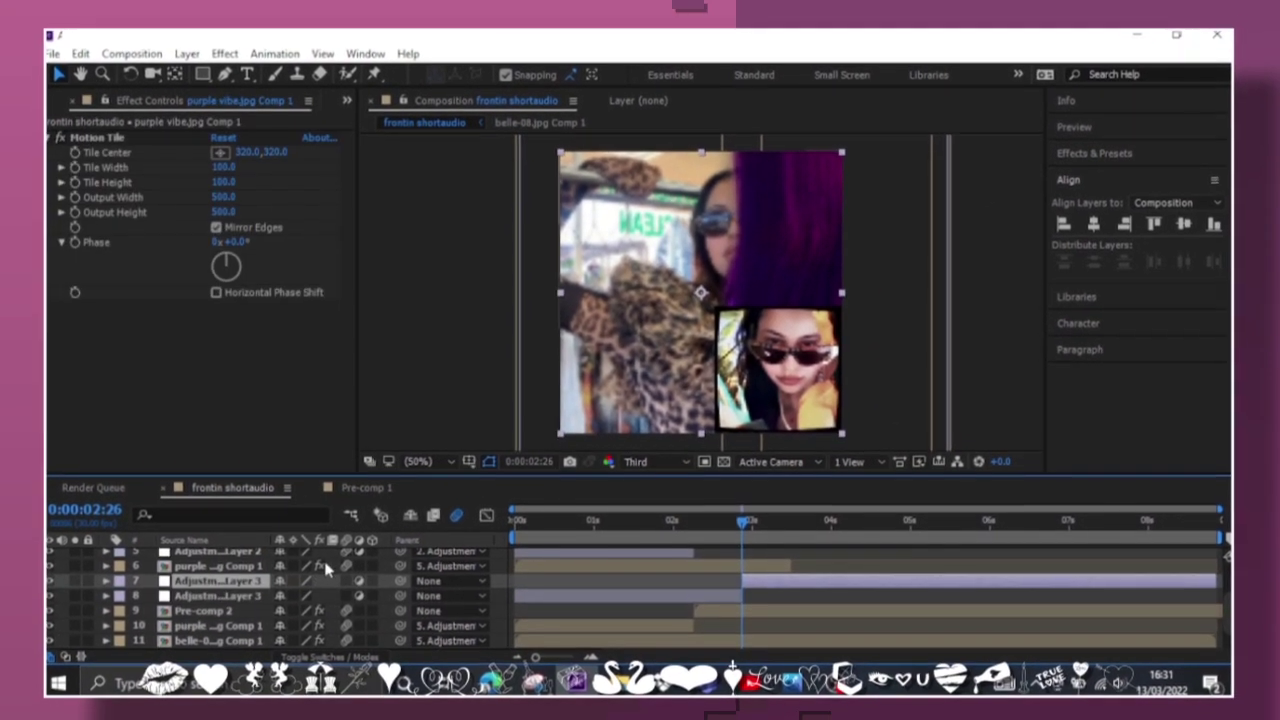
key(alt+shift+p)
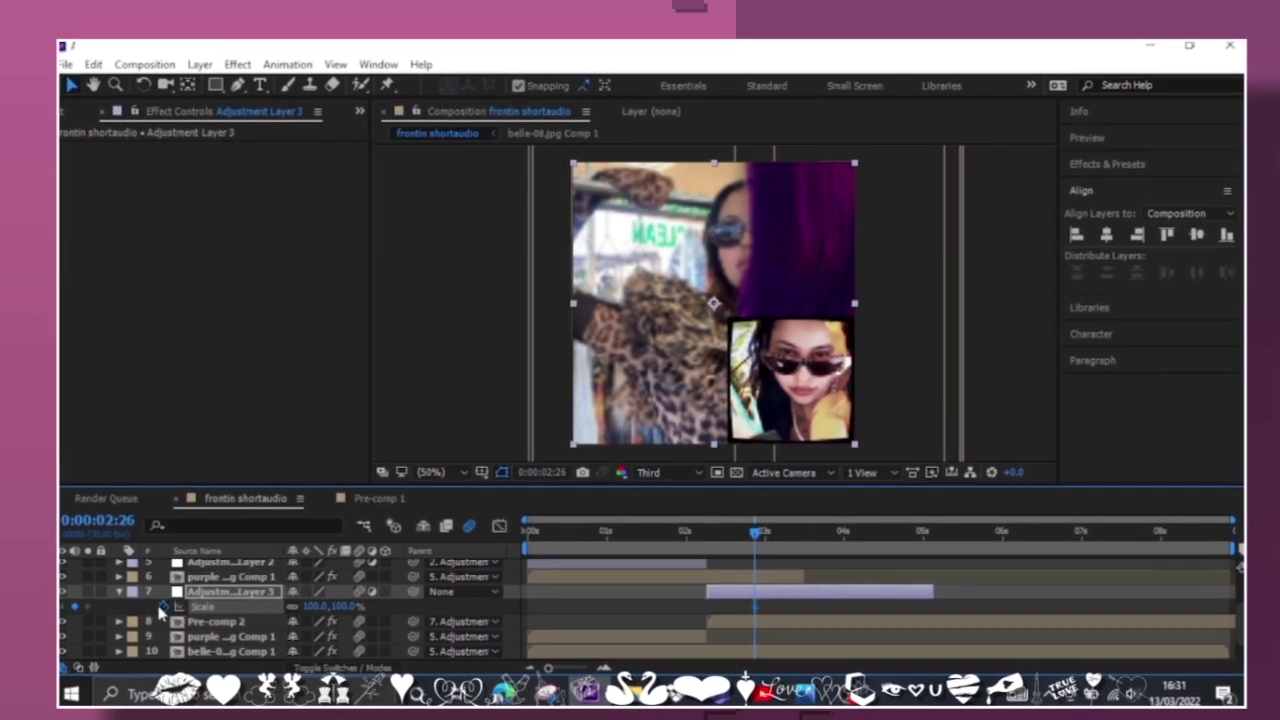
key(alt+shift+s)
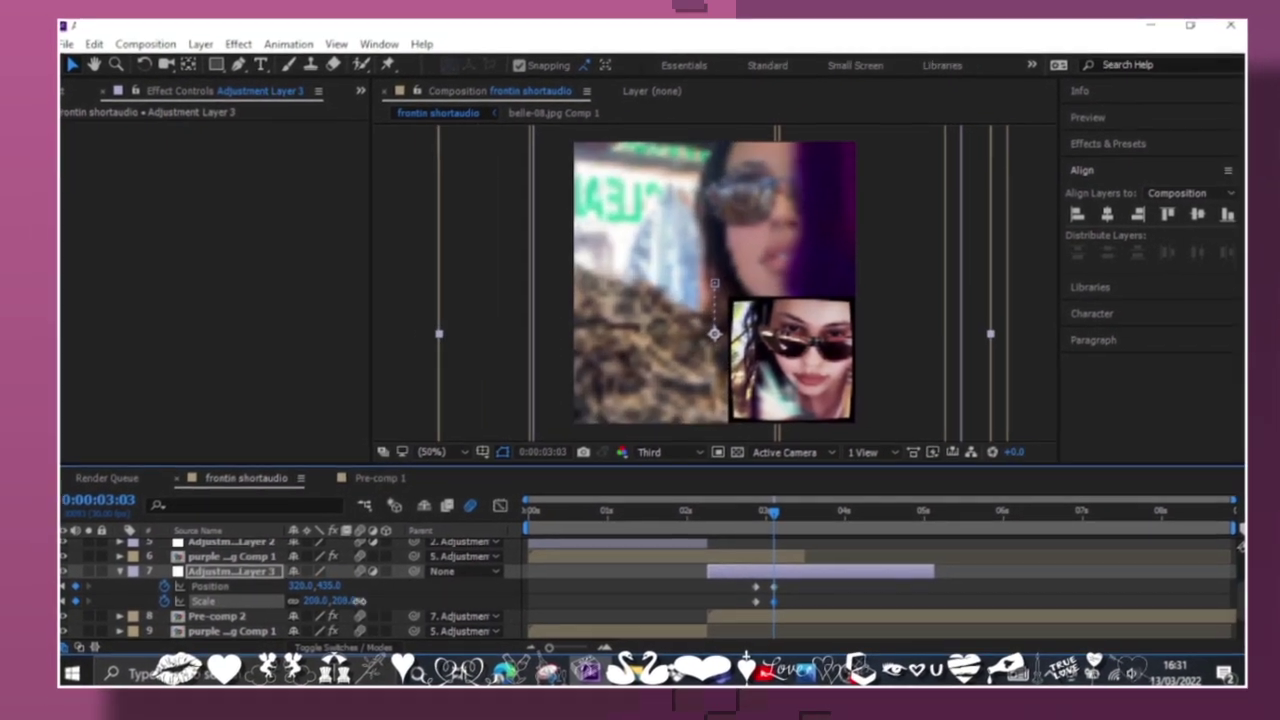
mouse_move(317, 596)
mouse_down()
mouse_move(379, 598)
mouse_move(376, 615)
mouse_up()
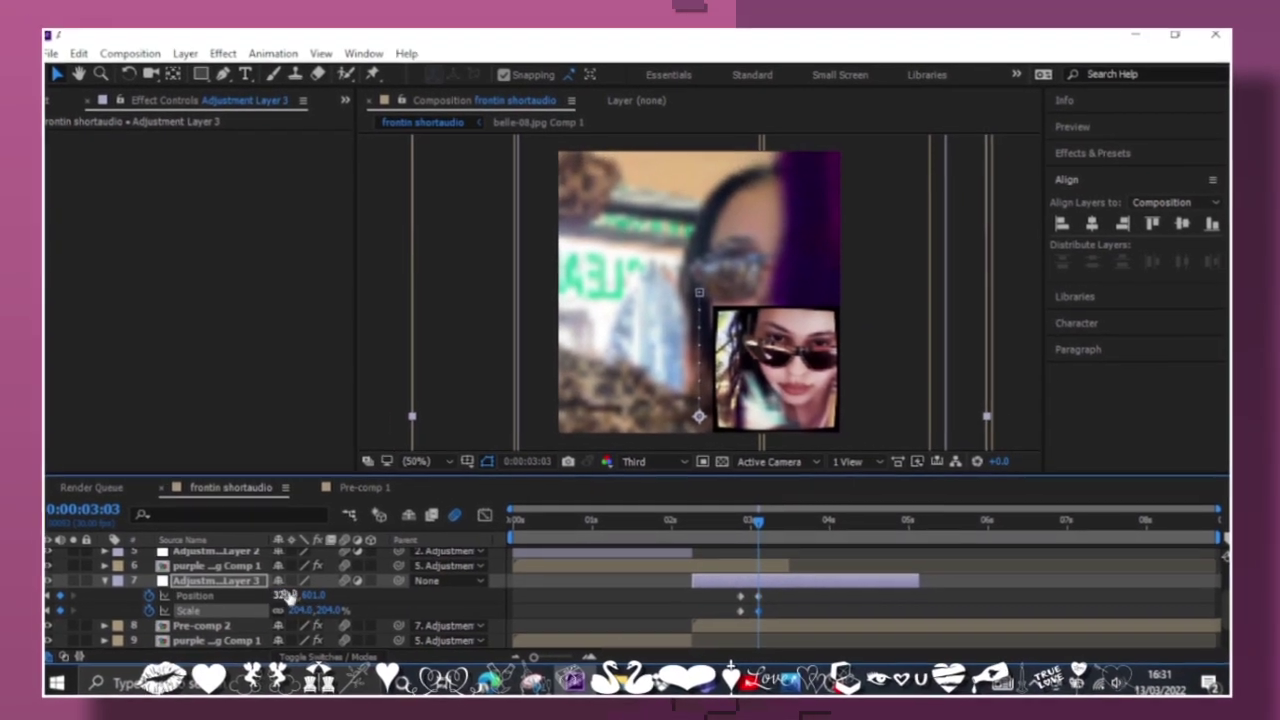
click(55, 597)
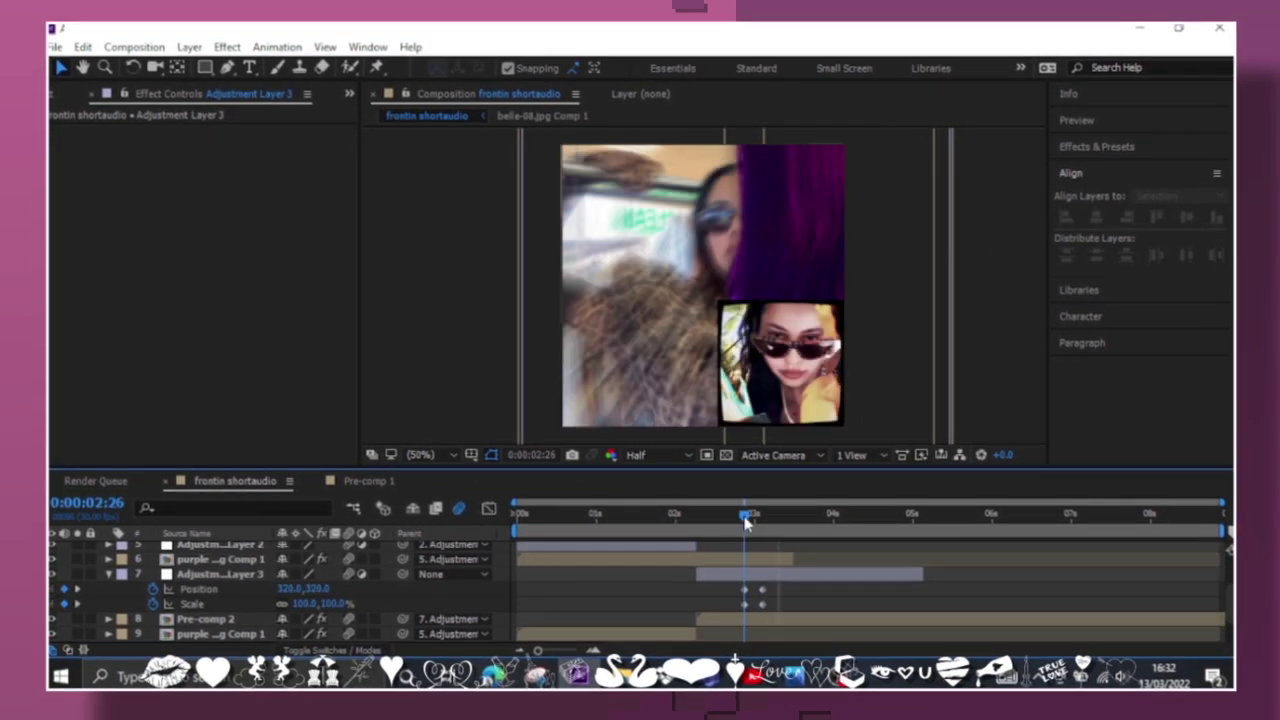
click(87, 584)
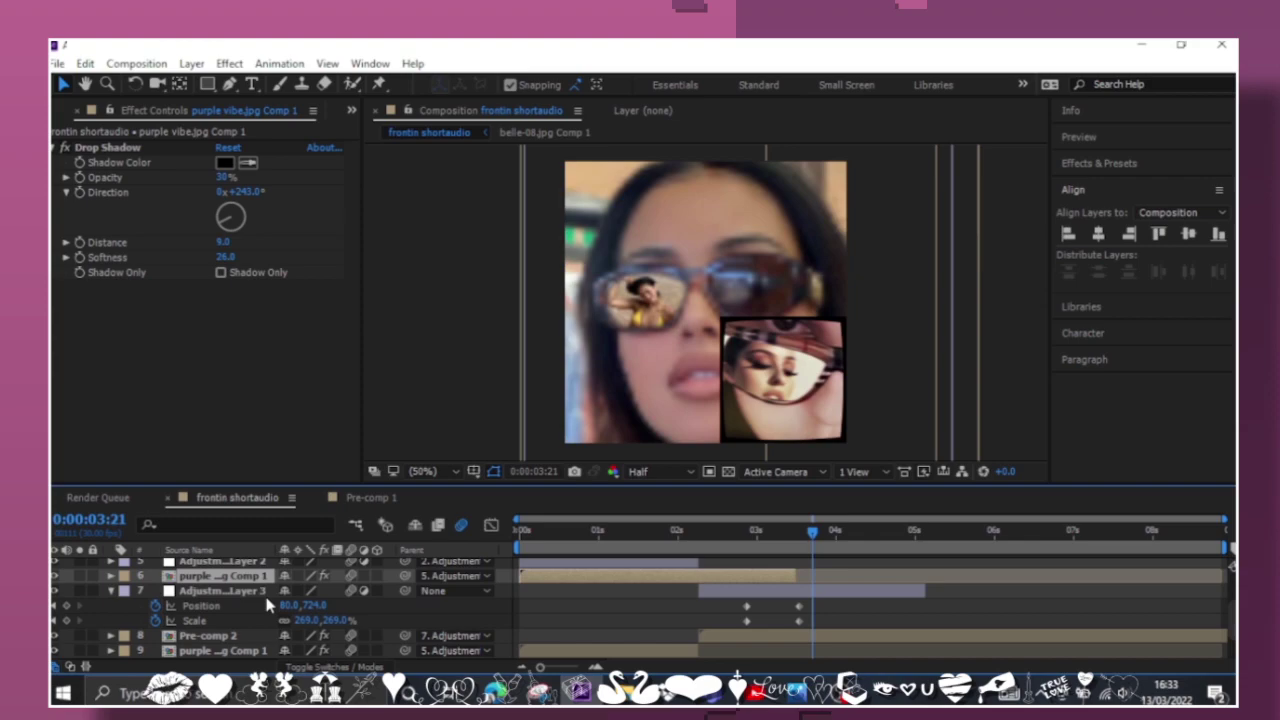
Separate Adjustment Layer 3's Position and set its end keyframe to Scale 376% at 226, 819
right_click(268, 605)
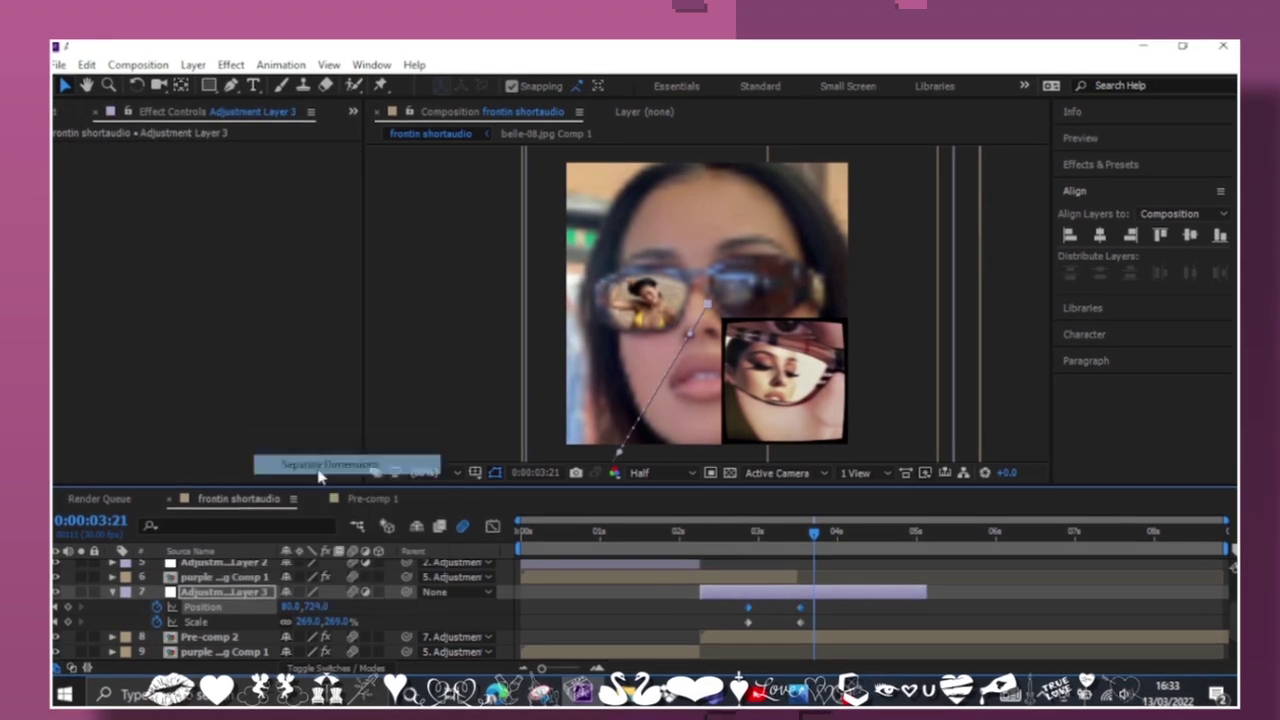
click(785, 524)
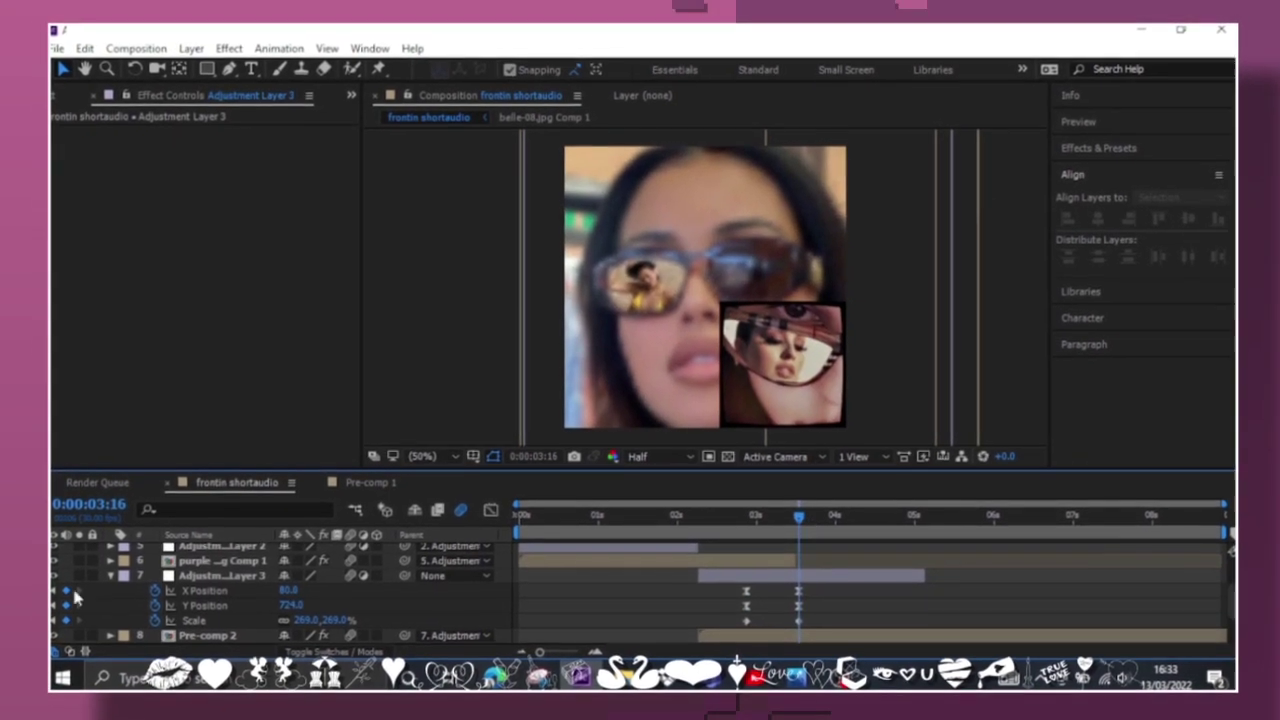
click(47, 580)
drag(300, 634, 318, 633)
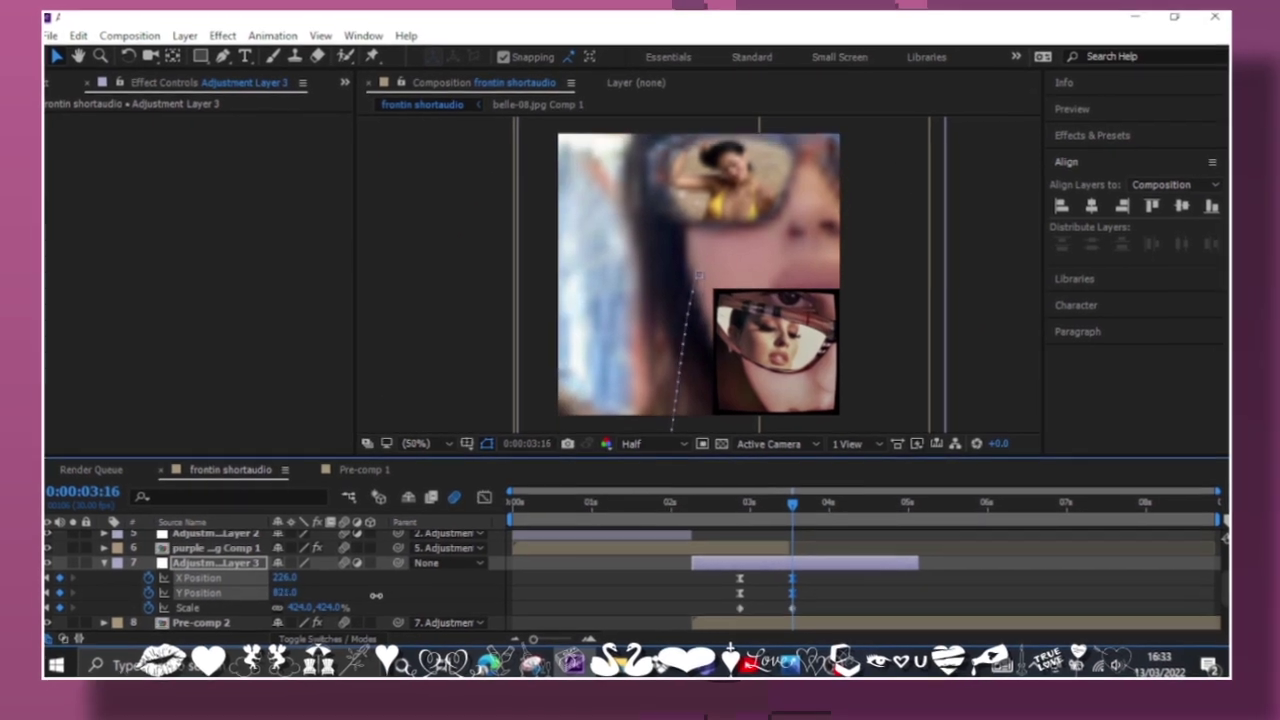
mouse_move(376, 595)
mouse_down()
mouse_move(463, 598)
mouse_move(331, 628)
mouse_move(265, 597)
mouse_up()
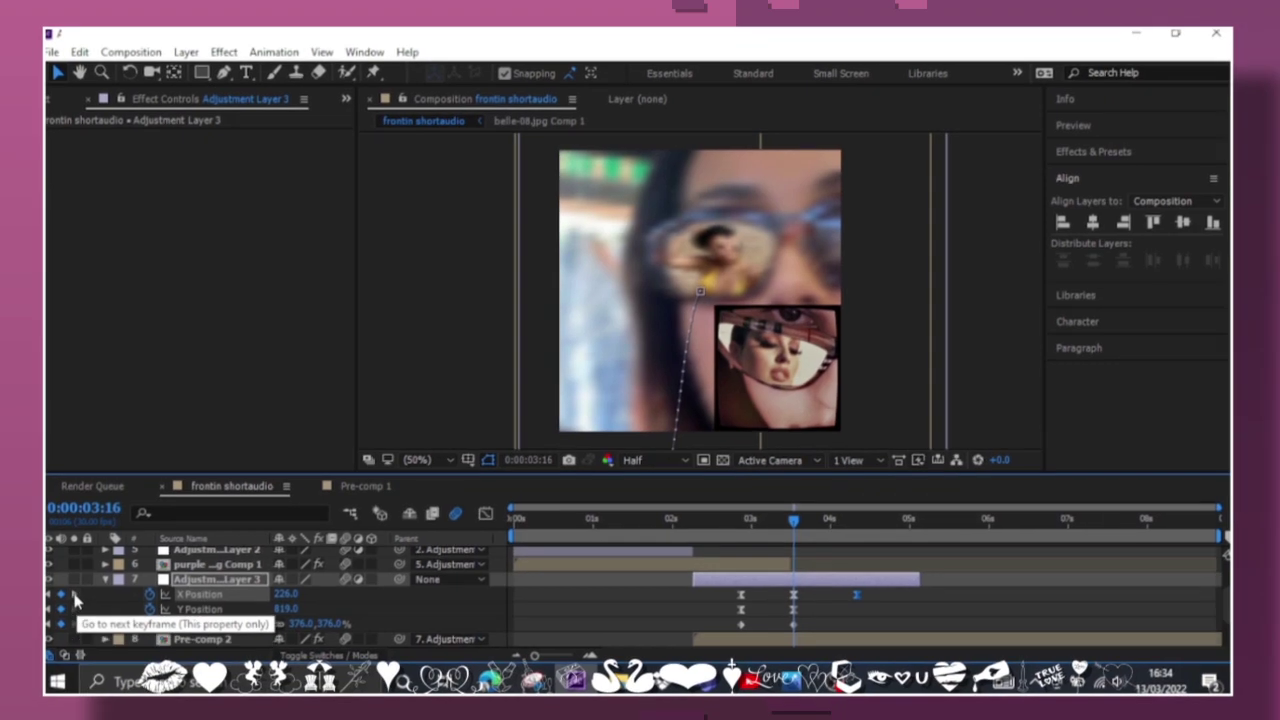
Apply Easy Ease In to Adjustment Layer 3's Position and Scale keyframes
right_click(795, 622)
click(735, 588)
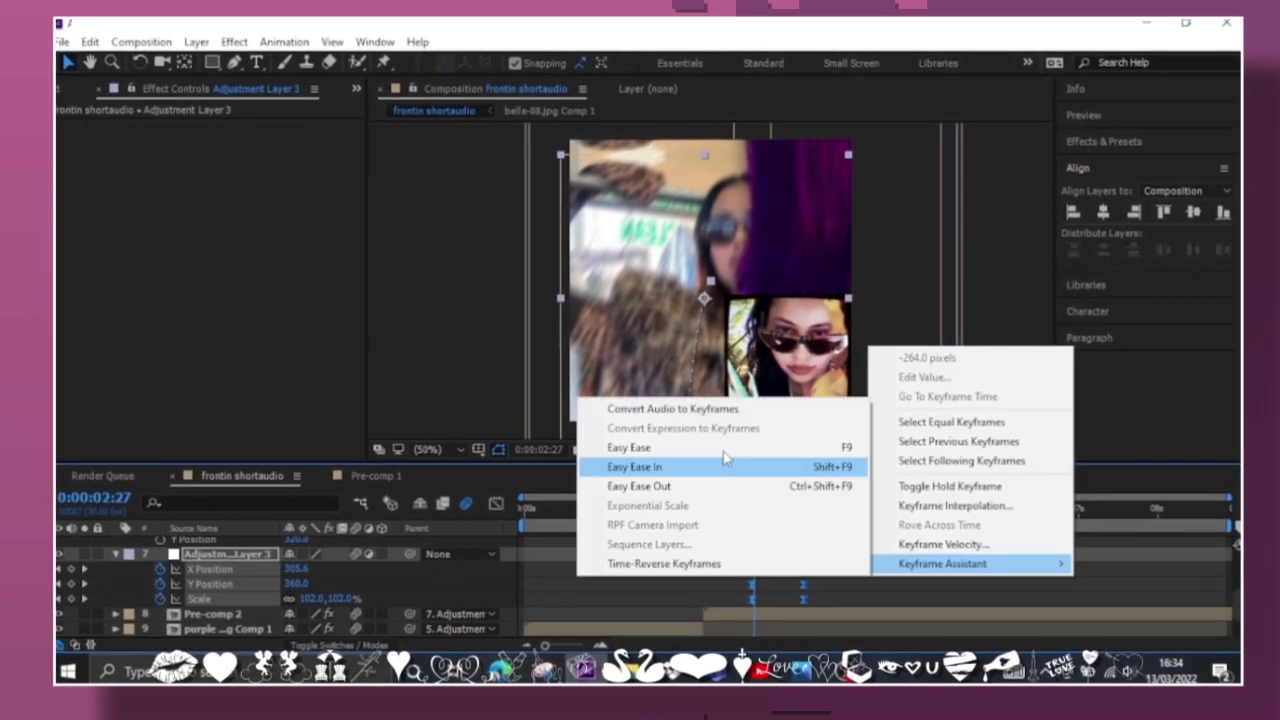
click(726, 466)
key(shift+F3)
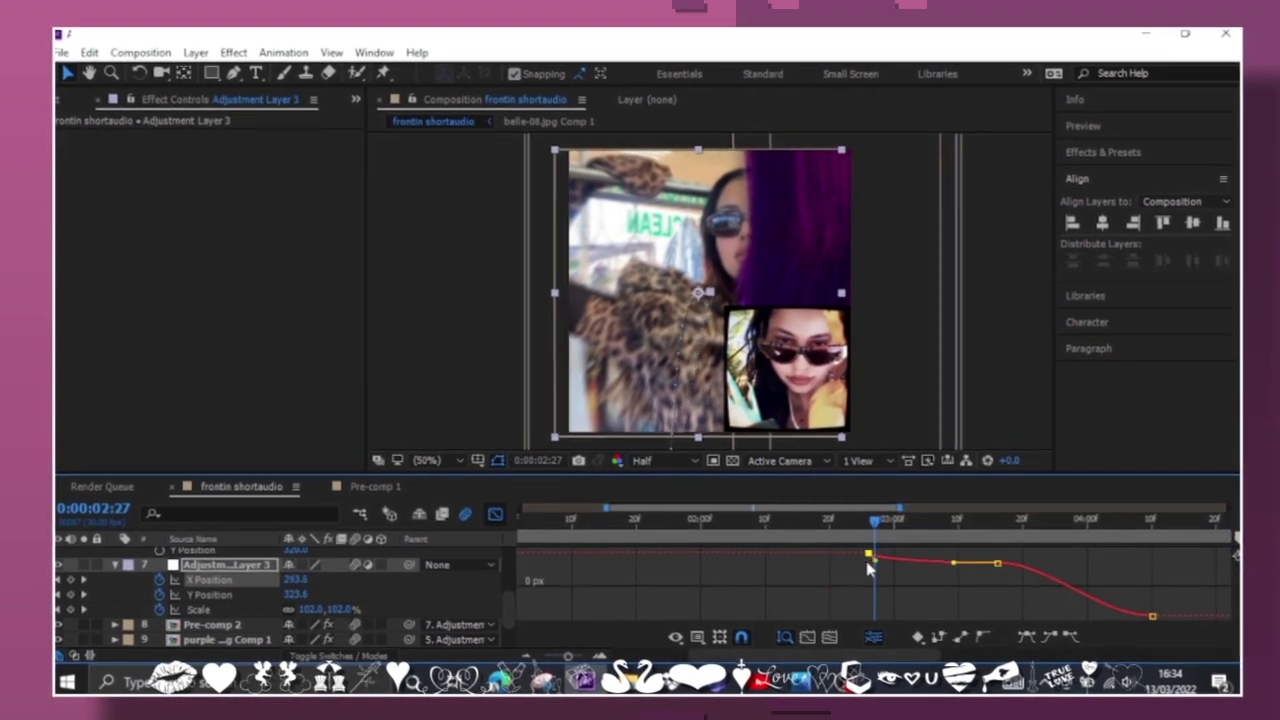
Reshape the X Position and Scale speed curves in the Graph Editor for a smoother push-in
drag(867, 563, 937, 567)
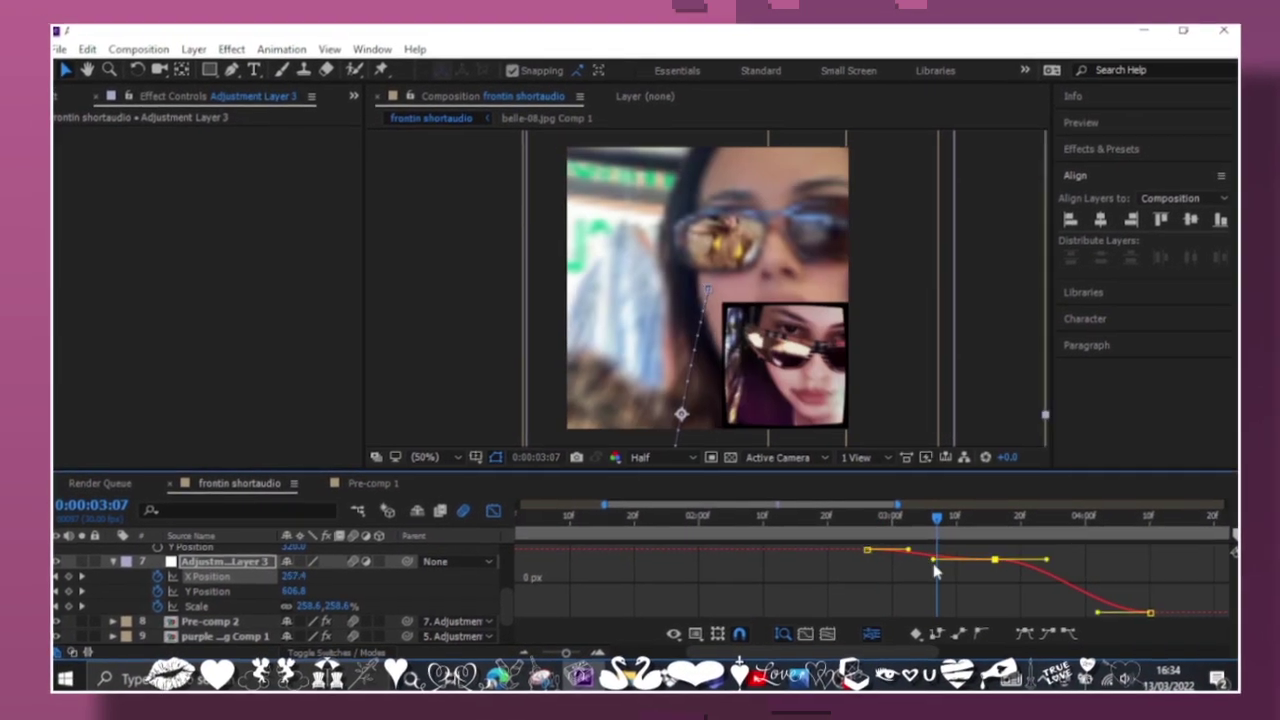
drag(935, 570, 943, 565)
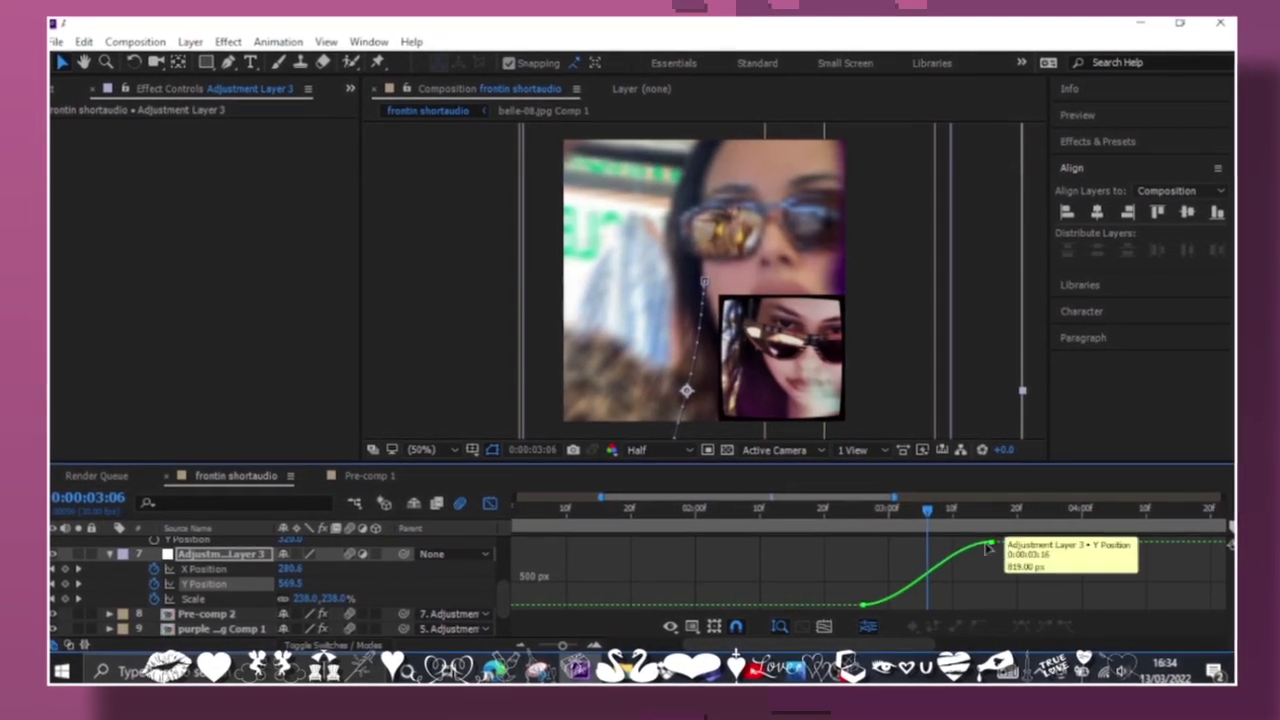
drag(1008, 550, 930, 549)
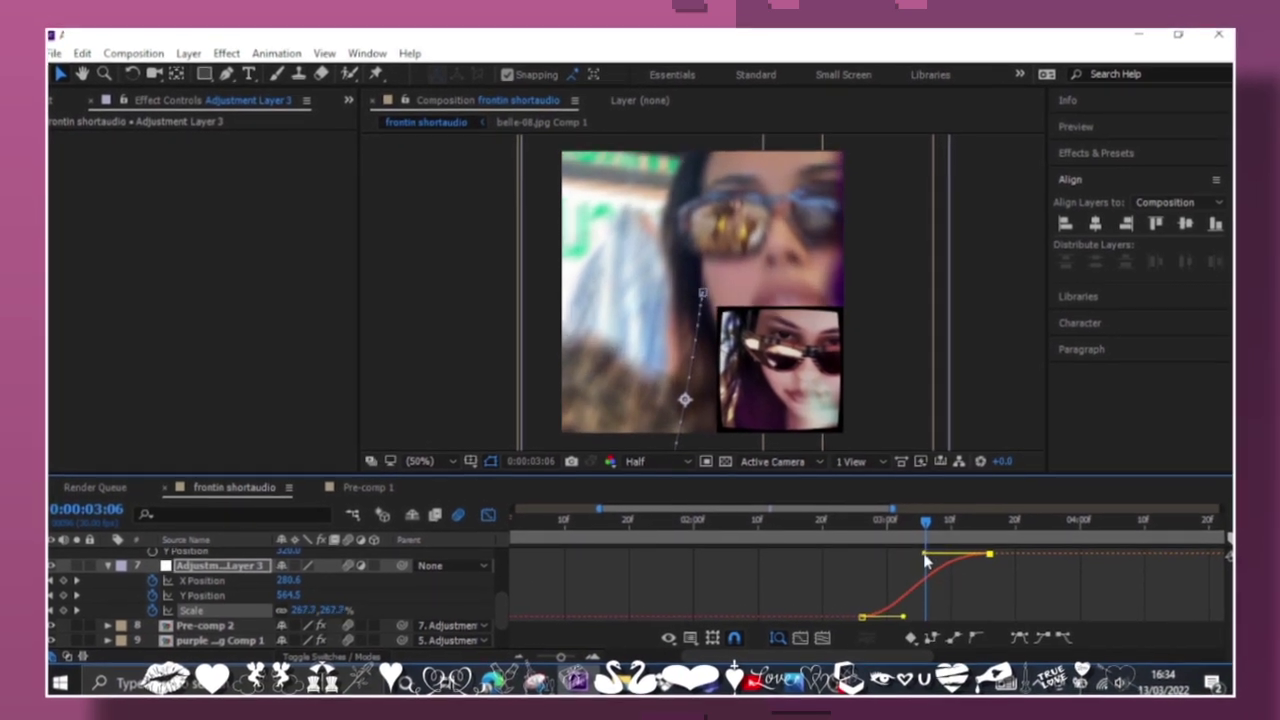
click(1065, 538)
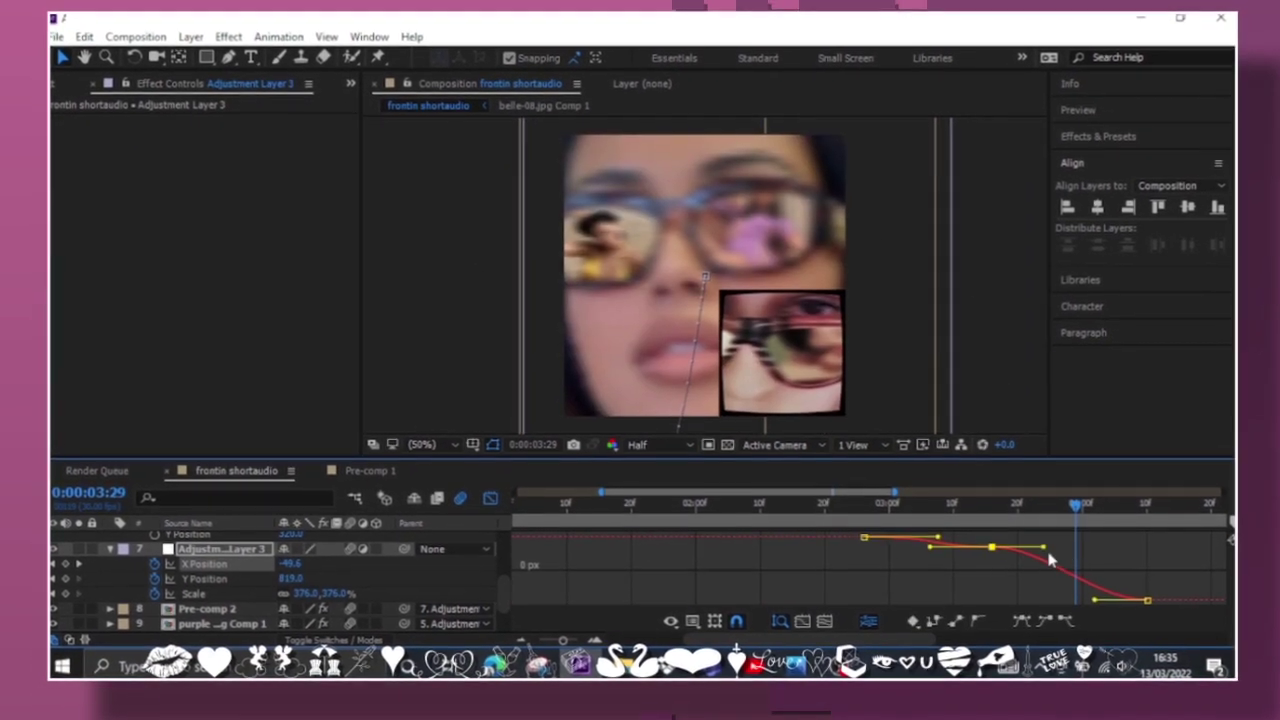
key(shift+F3)
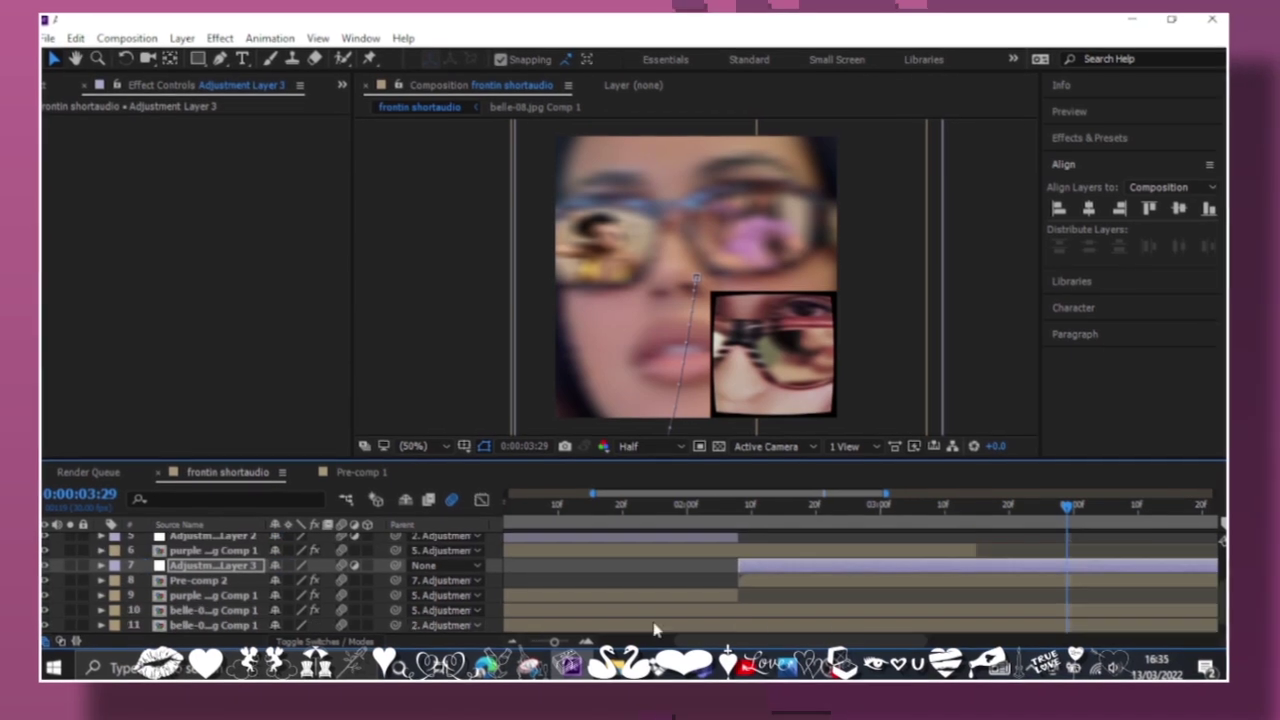
Show the whole timeline duration and set the current time to 0:00:04:12
key(semicolon)
key(u)
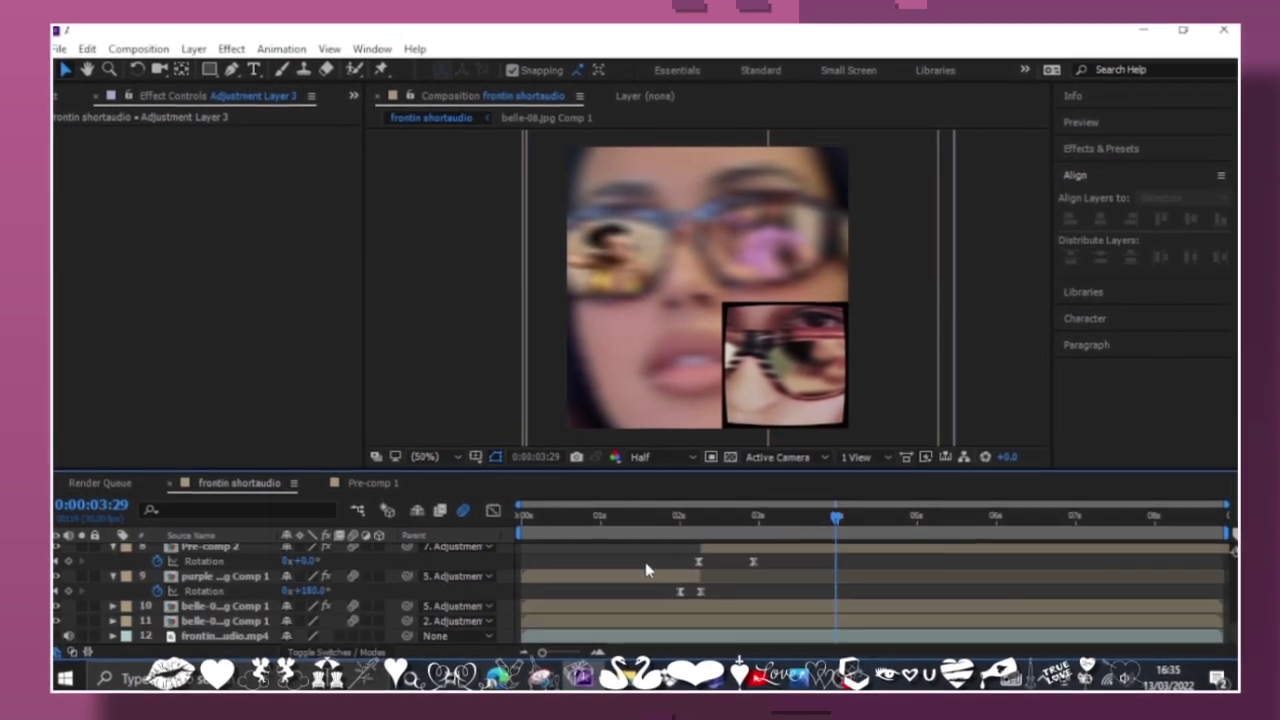
key(u)
drag(857, 515, 870, 515)
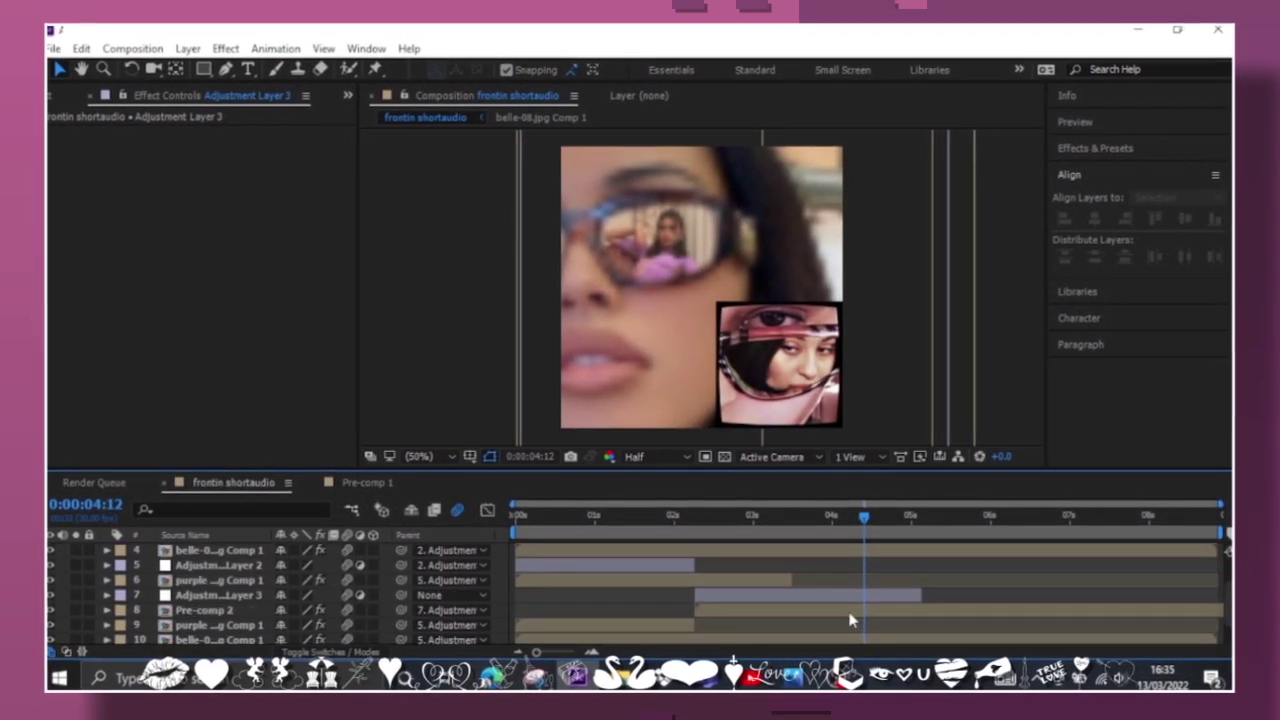
Inside Pre-comp 2, shift belle-13.jpg's Y Position and Opacity keyframes later, then return to frontin shortaudio
double_click(849, 612)
click(640, 566)
key(u)
mouse_move(640, 566)
mouse_down()
mouse_move(770, 566)
mouse_move(822, 600)
mouse_up()
click(489, 510)
click(489, 510)
mouse_move(872, 521)
mouse_down()
mouse_move(787, 519)
mouse_move(865, 518)
mouse_up()
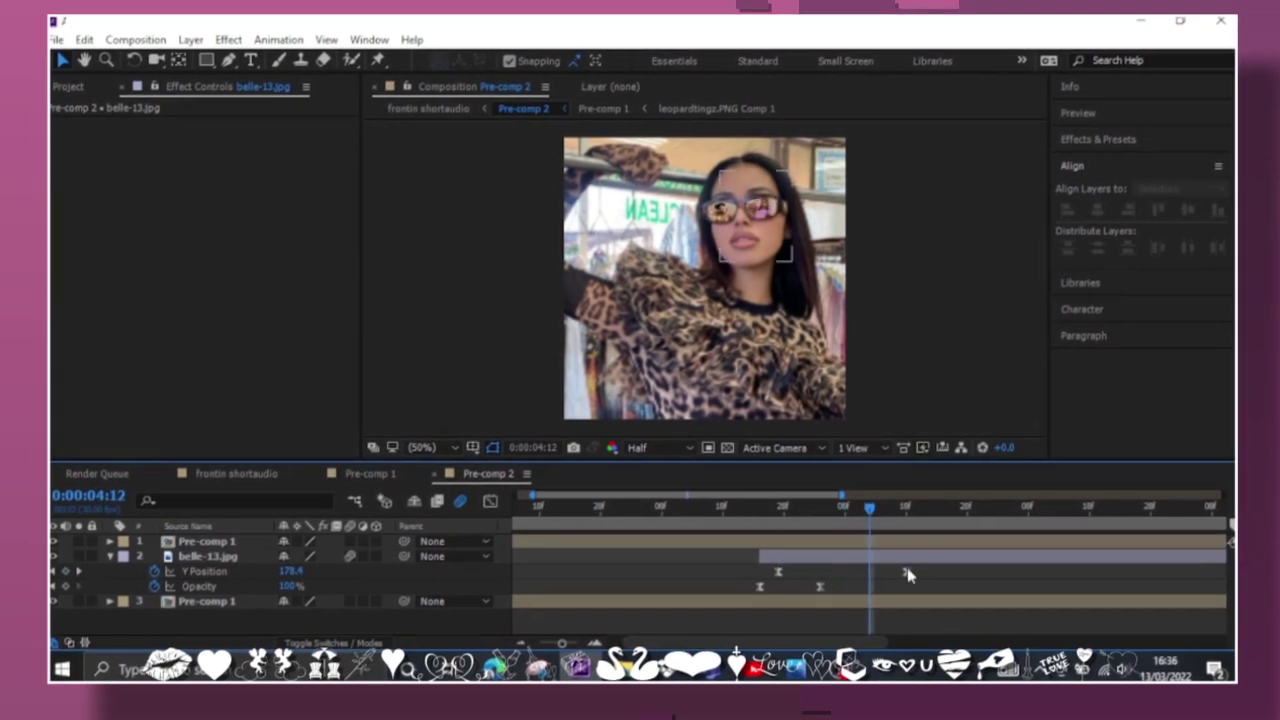
click(490, 501)
click(236, 473)
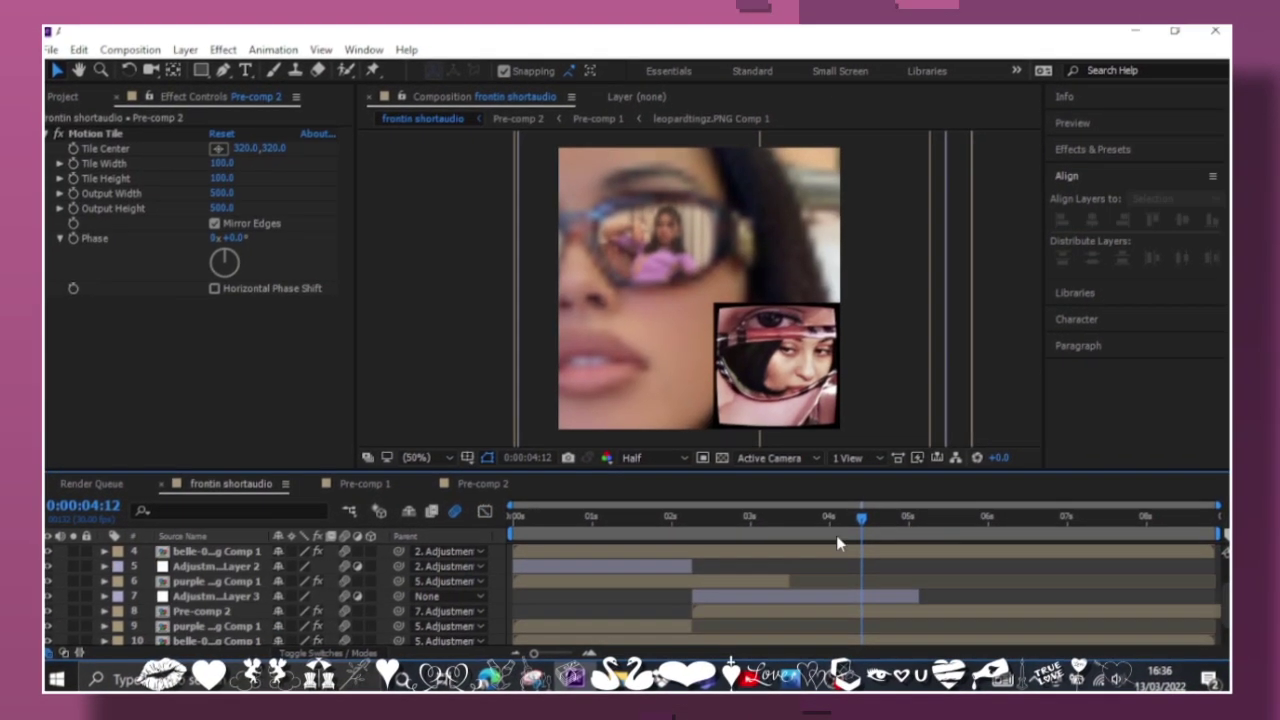
Set the preview resolution to Third and scrub from 0:00:03:24 to about 0:00:04:26
click(640, 457)
click(660, 537)
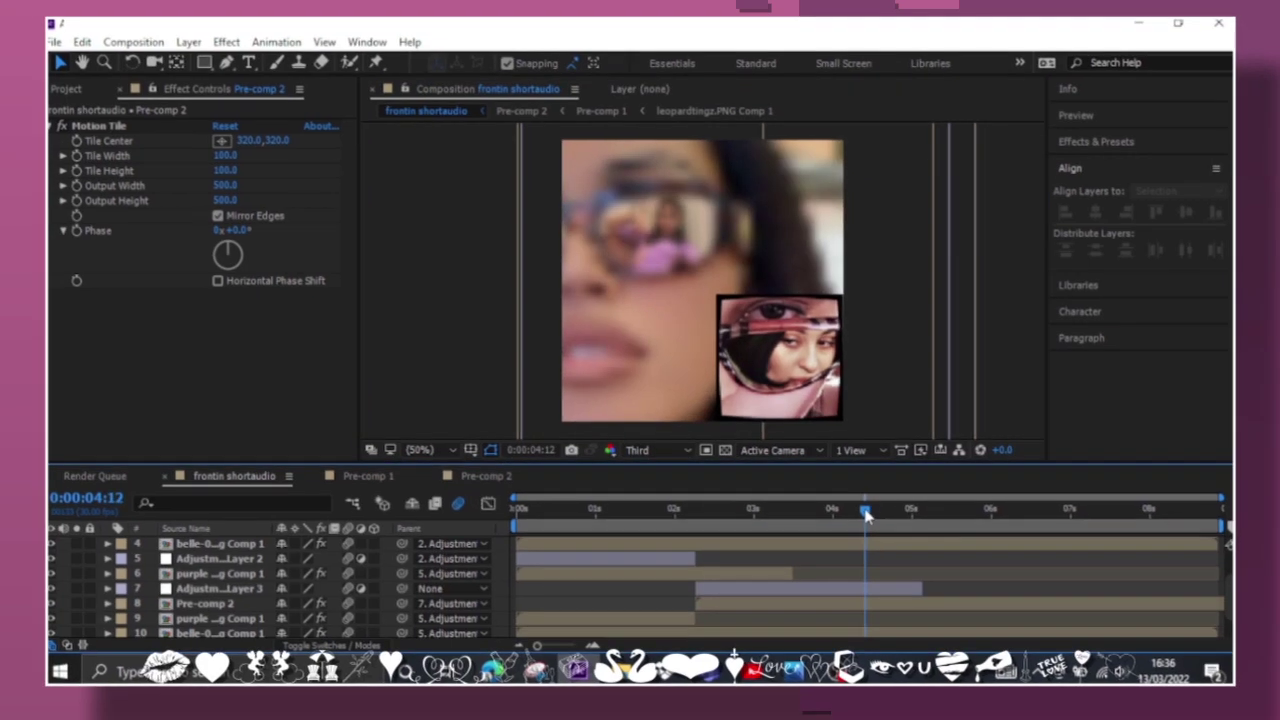
click(818, 512)
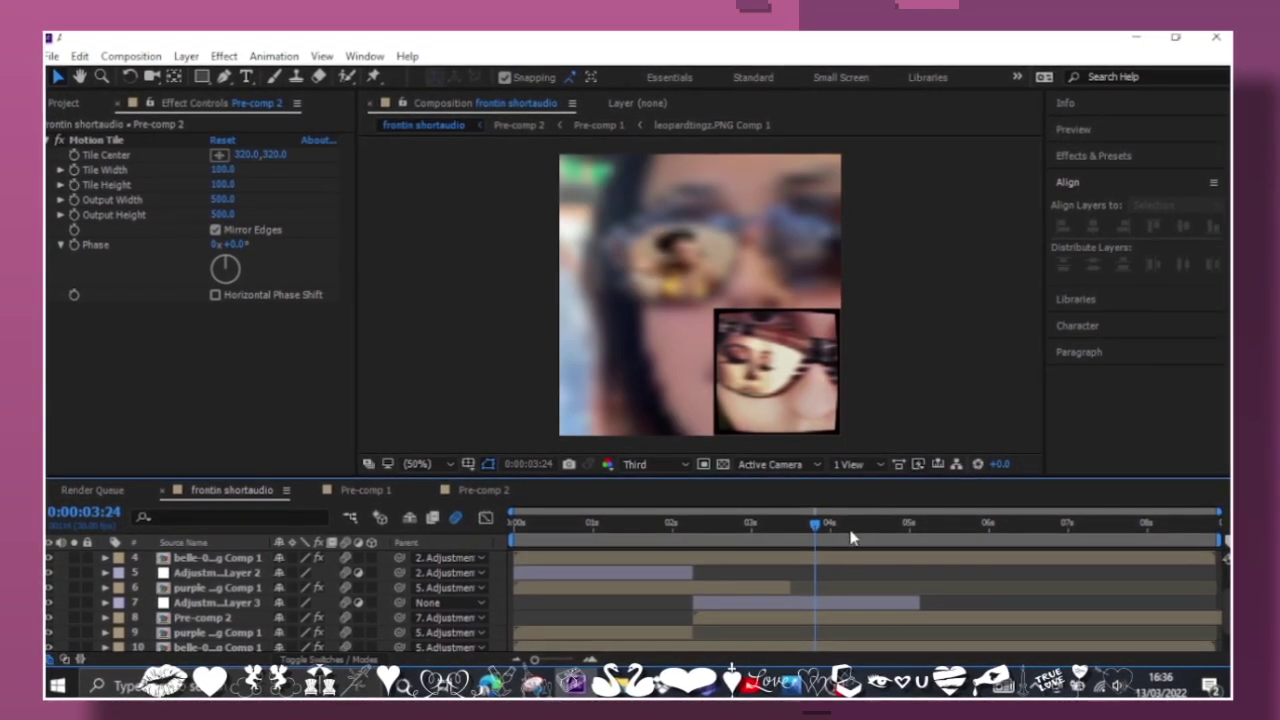
mouse_move(850, 538)
mouse_down()
mouse_move(897, 537)
mouse_move(869, 537)
mouse_up()
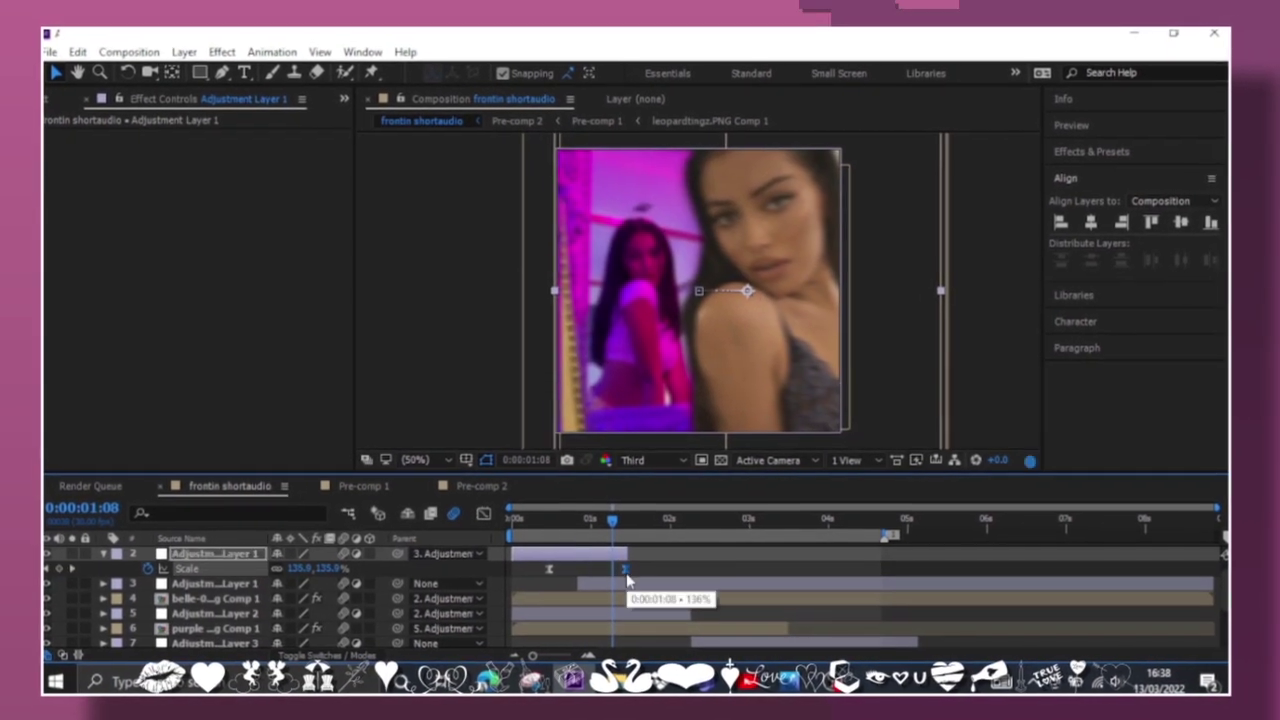
key(shift+F3)
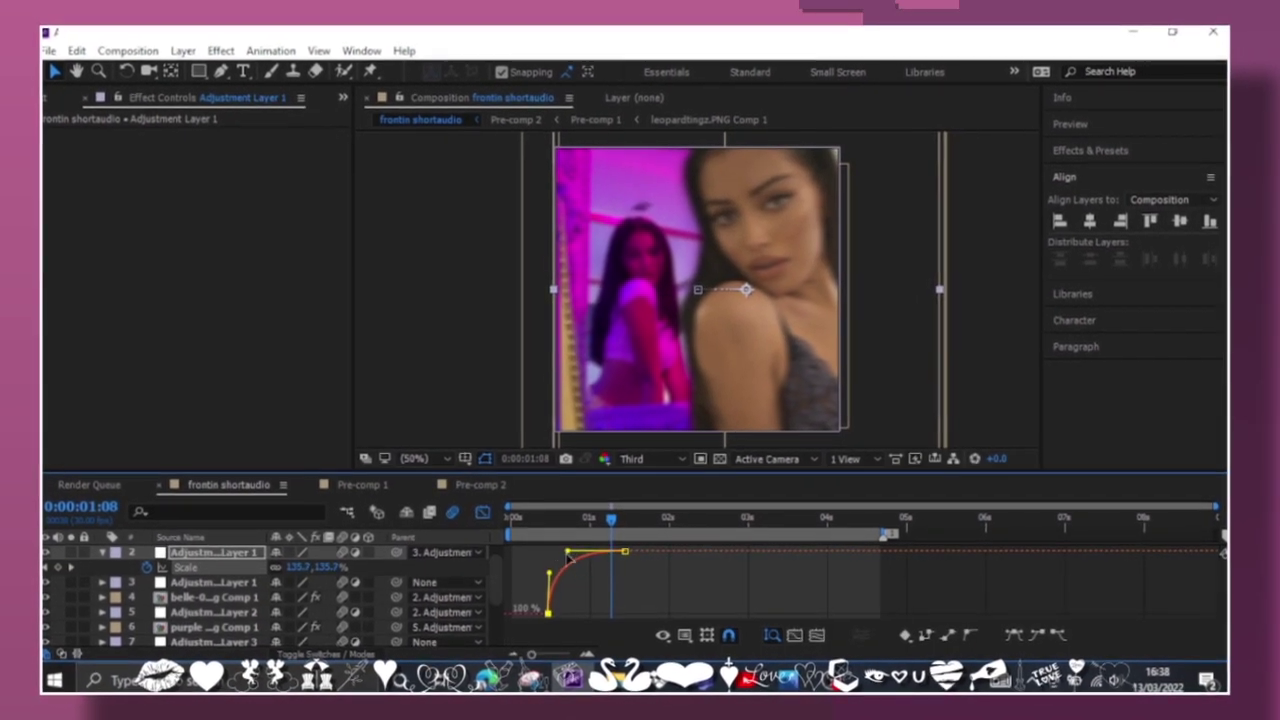
key(shift+F3)
scroll(566, 529, up, 1)
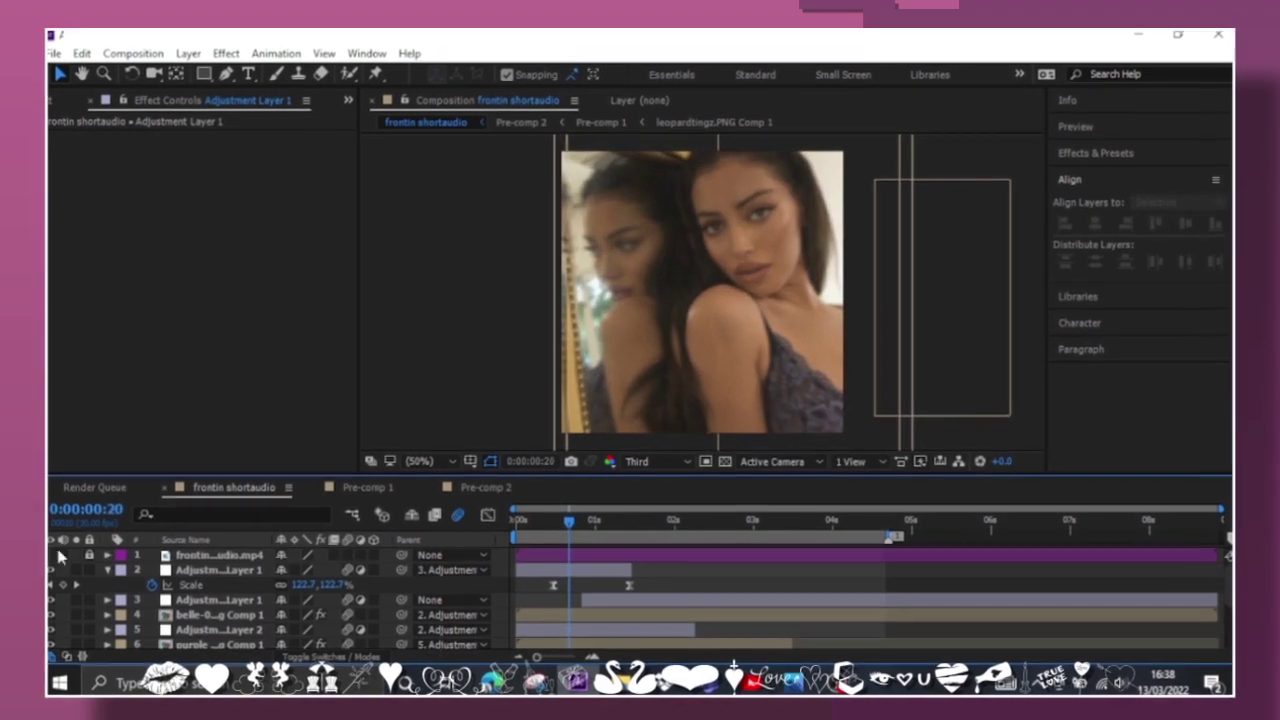
drag(566, 529, 639, 531)
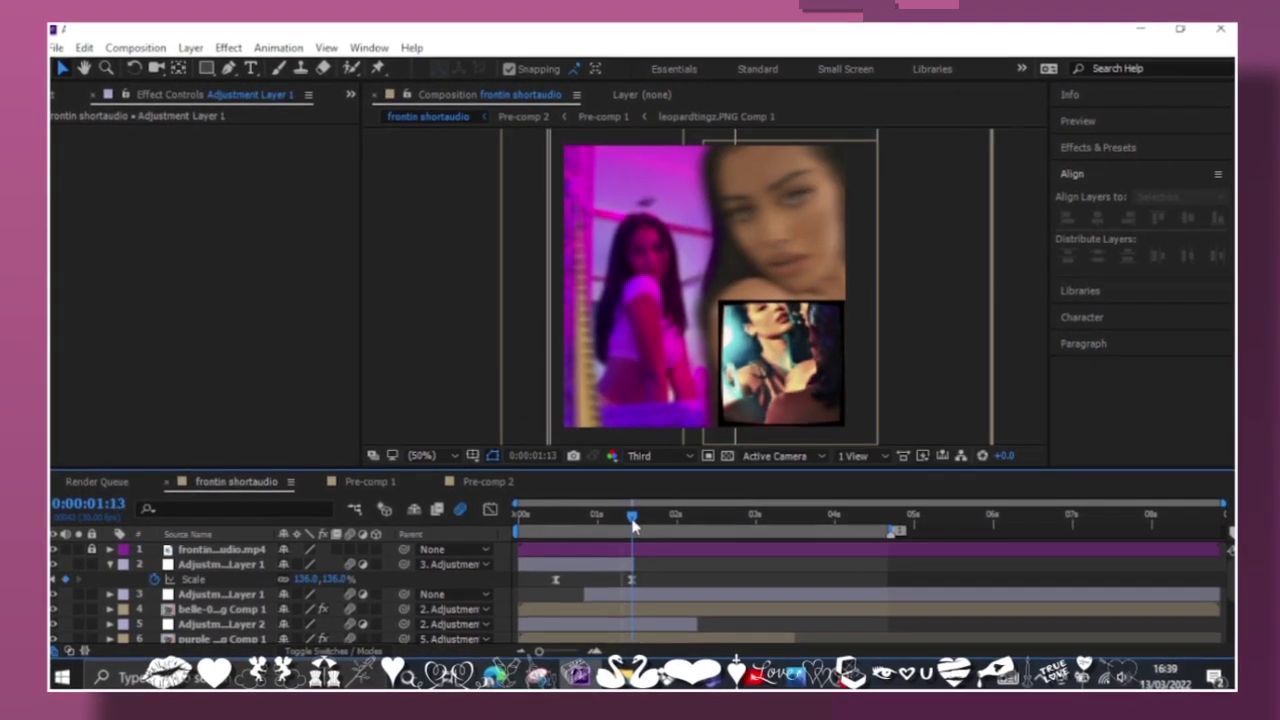
scroll(634, 585, down, 2)
scroll(630, 589, down, 2)
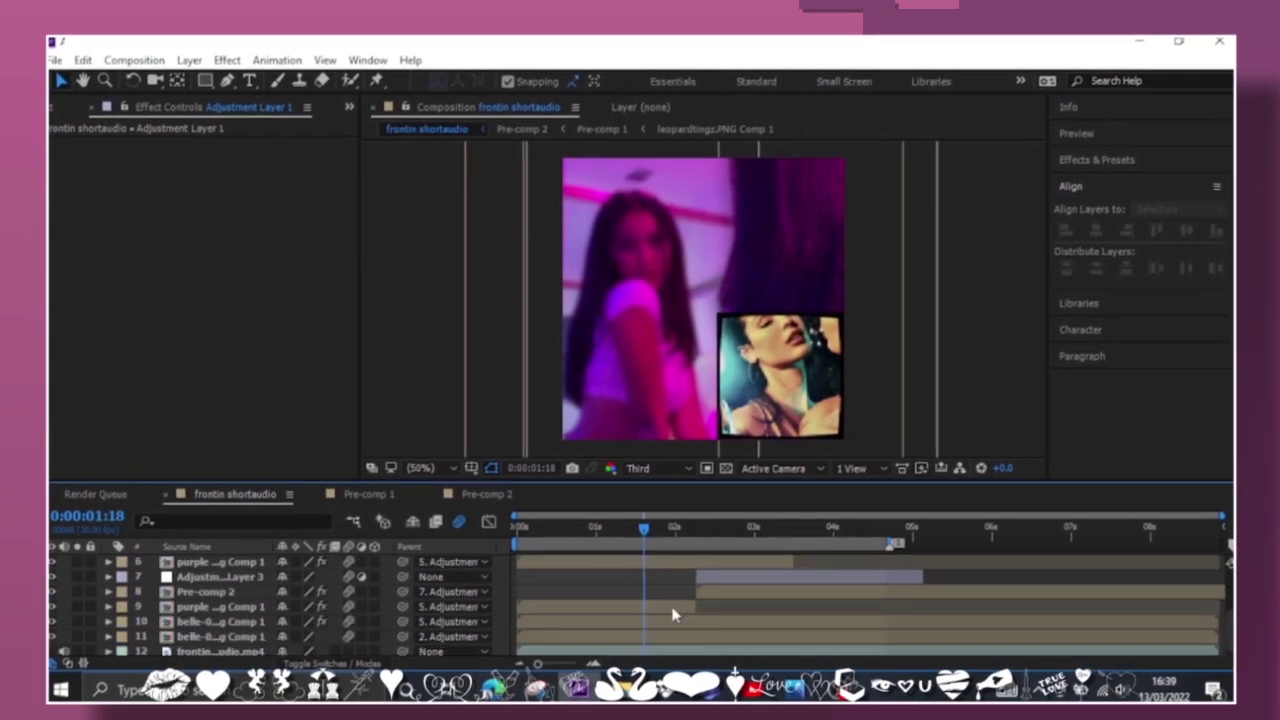
click(680, 620)
key(r)
drag(652, 511, 680, 511)
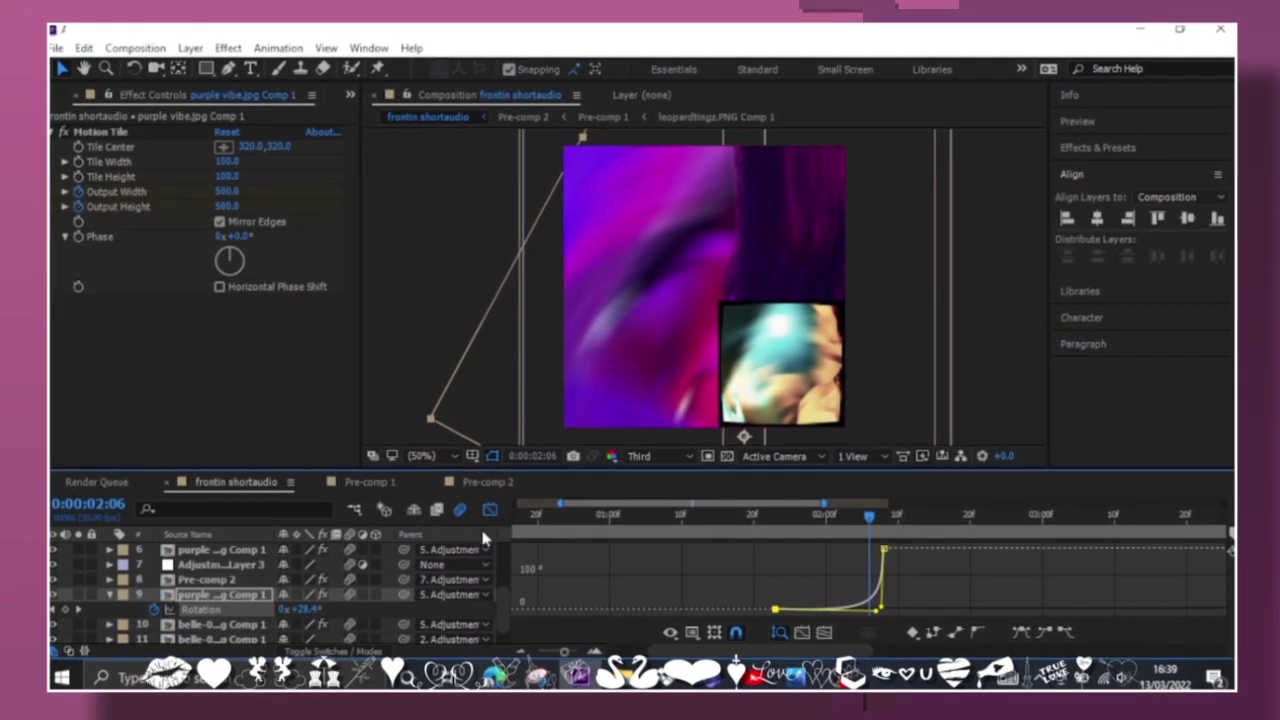
click(490, 520)
drag(871, 530, 828, 530)
key(space)
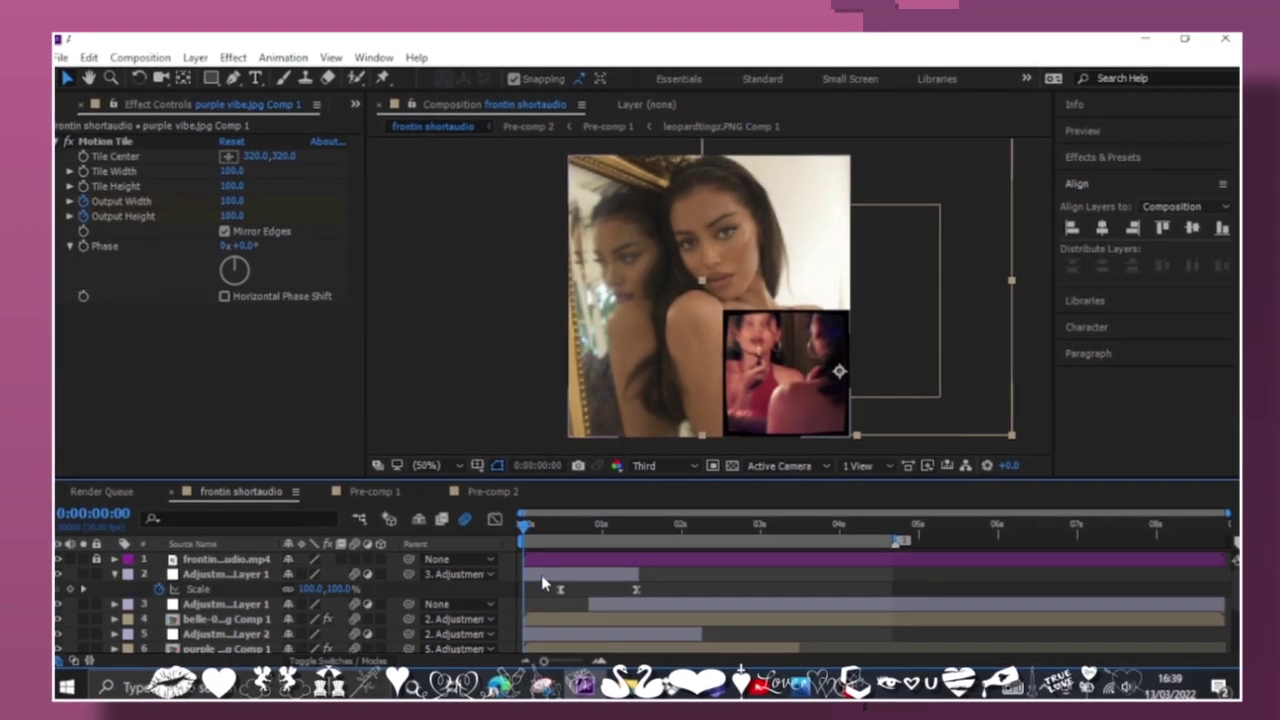
click(545, 575)
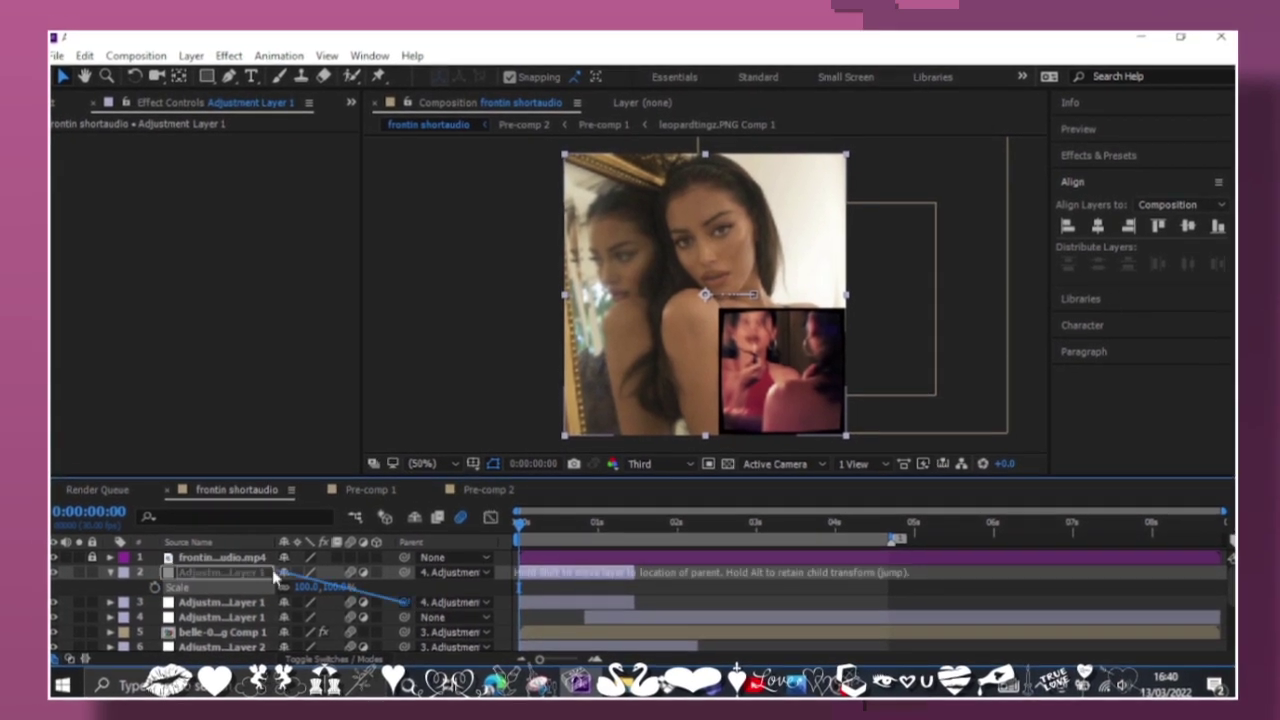
Parent layer 3 to the adjustment layer and set layer 2's parent to None
drag(397, 601, 220, 570)
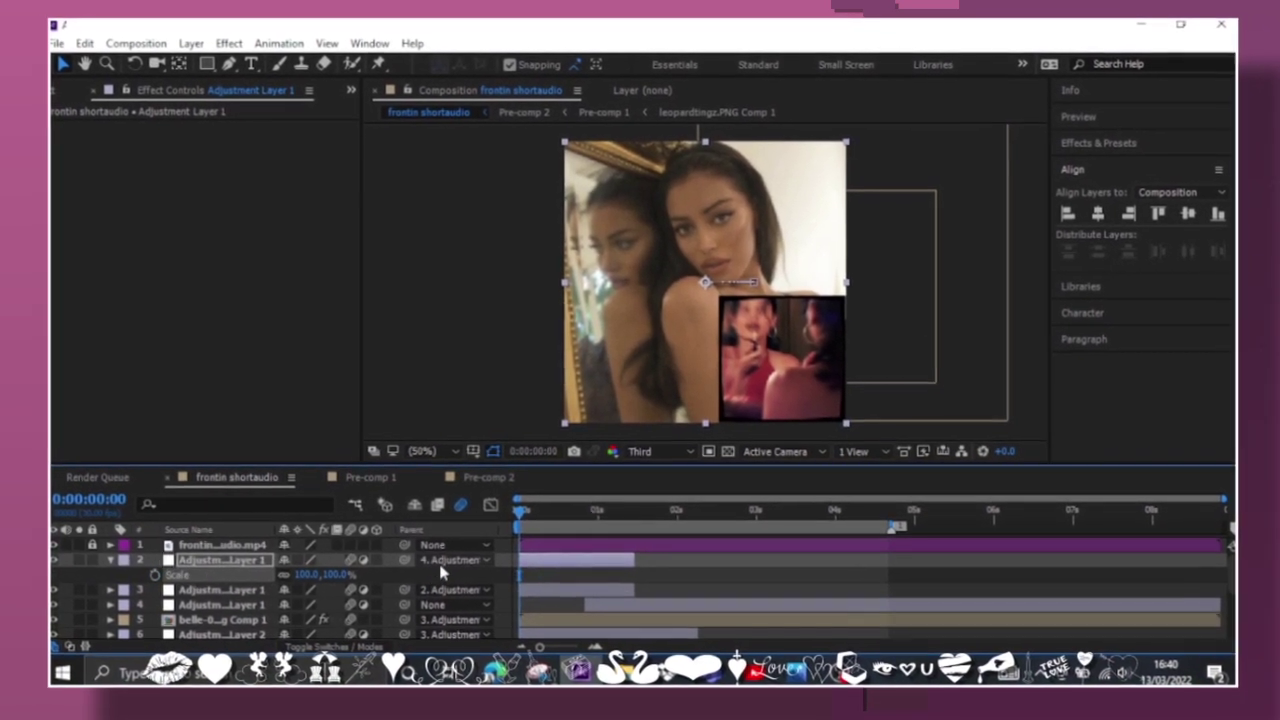
click(443, 560)
click(440, 580)
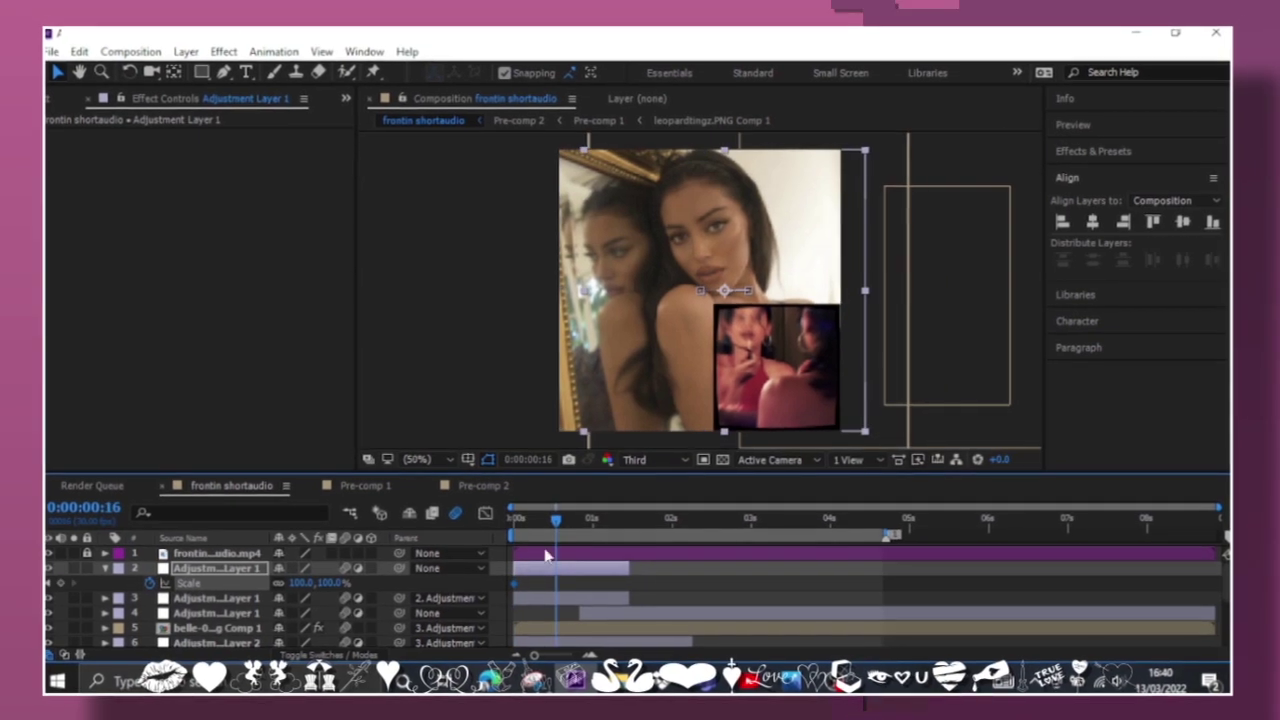
Scrub and preview the transition around 1:14, revealing layer 2's Scale and animated properties
mouse_move(519, 510)
mouse_down()
mouse_move(629, 511)
mouse_move(611, 517)
mouse_move(646, 530)
mouse_up()
key(Home)
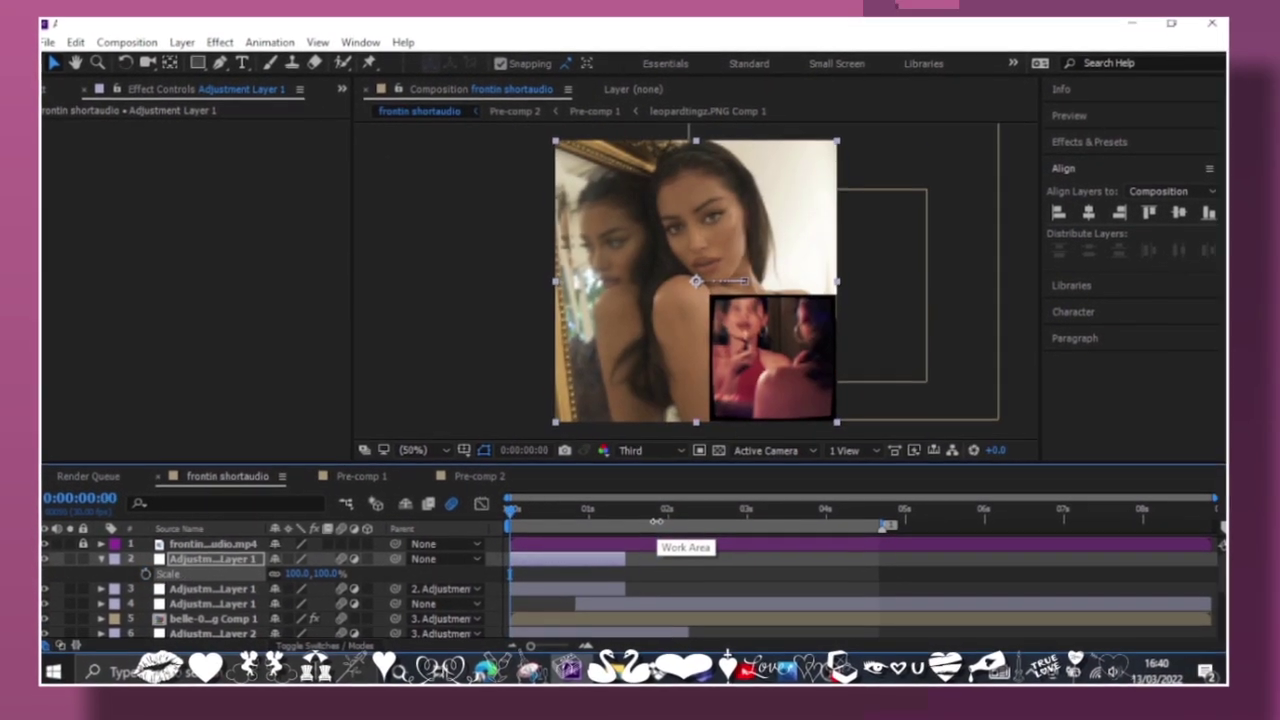
drag(671, 520, 633, 531)
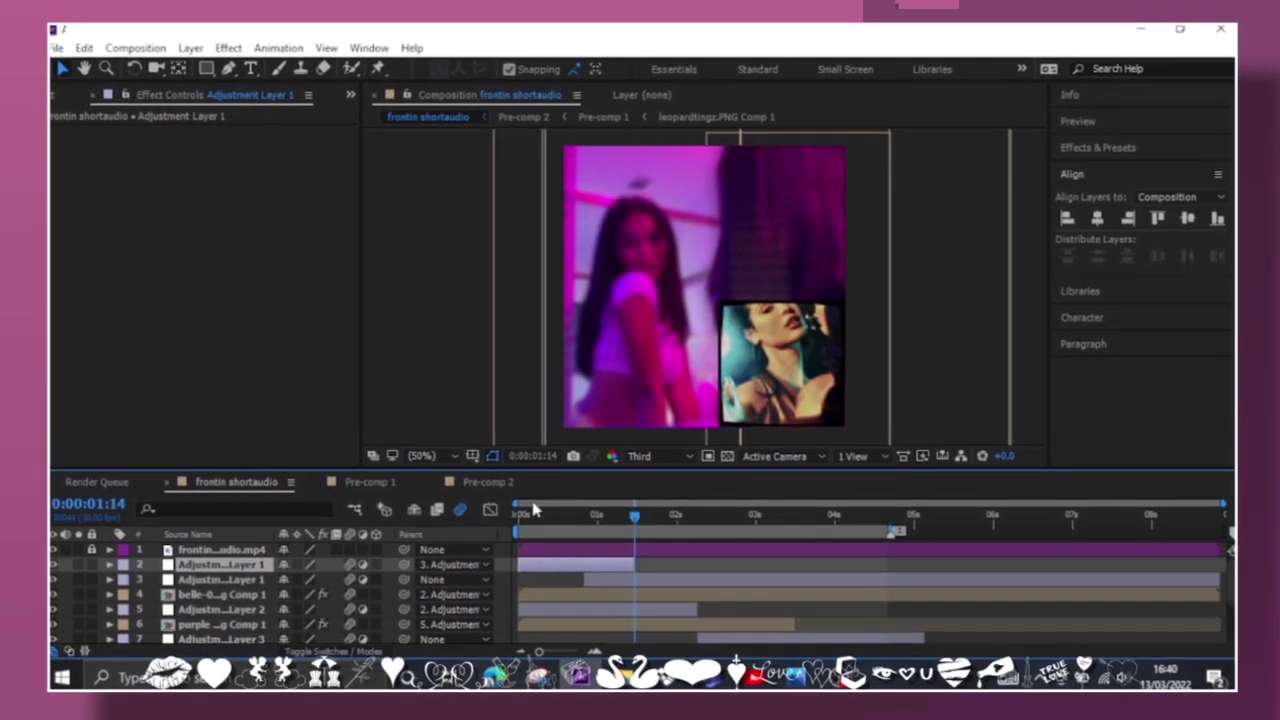
key(Home)
key(s)
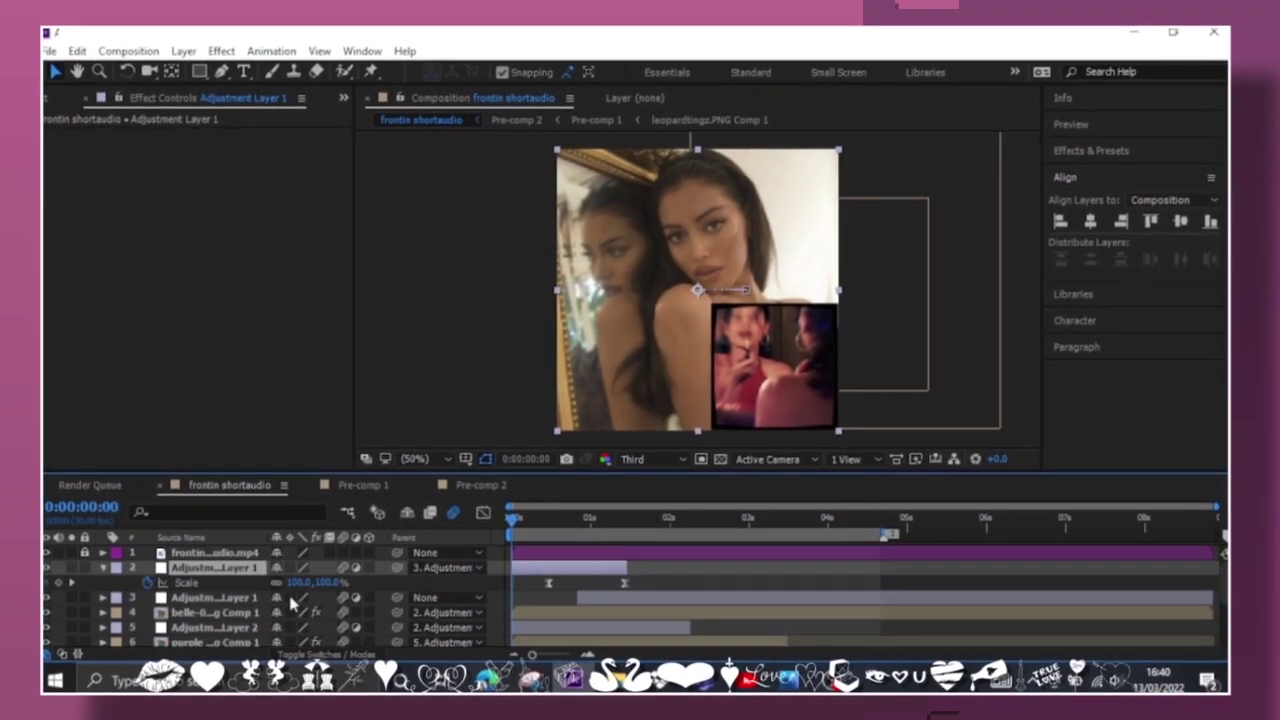
key(s)
key(space)
key(space)
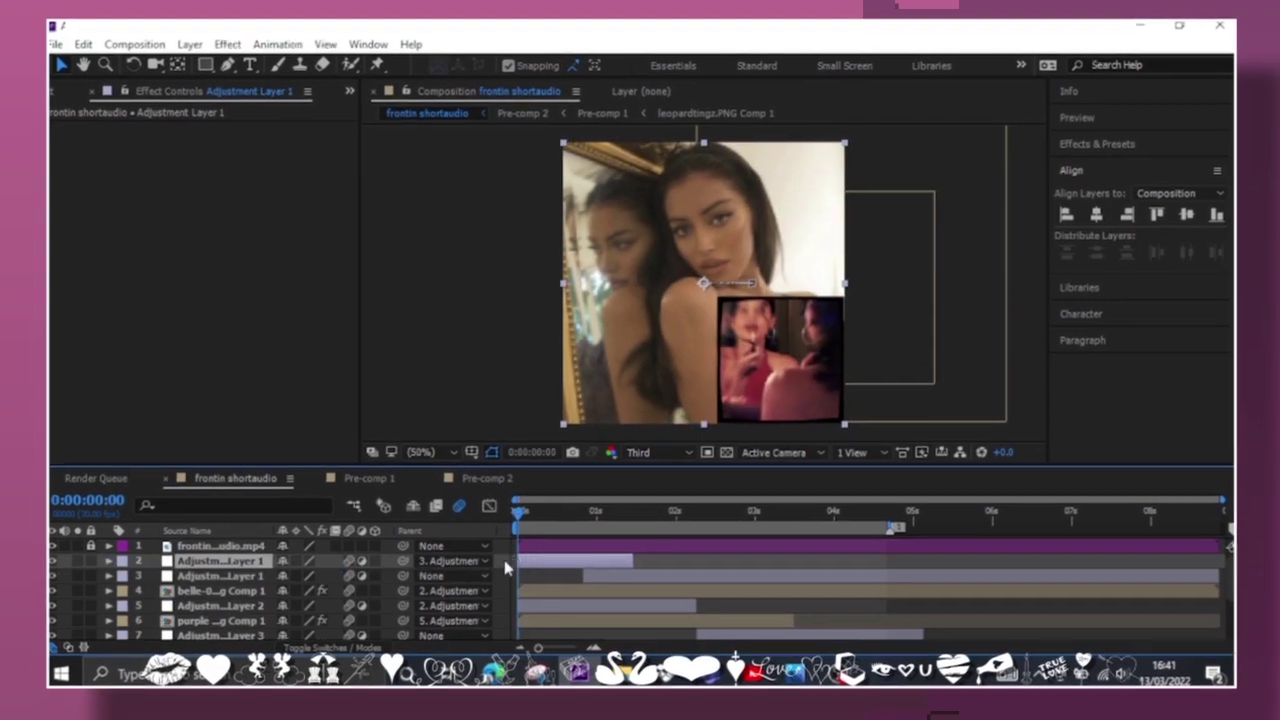
key(u)
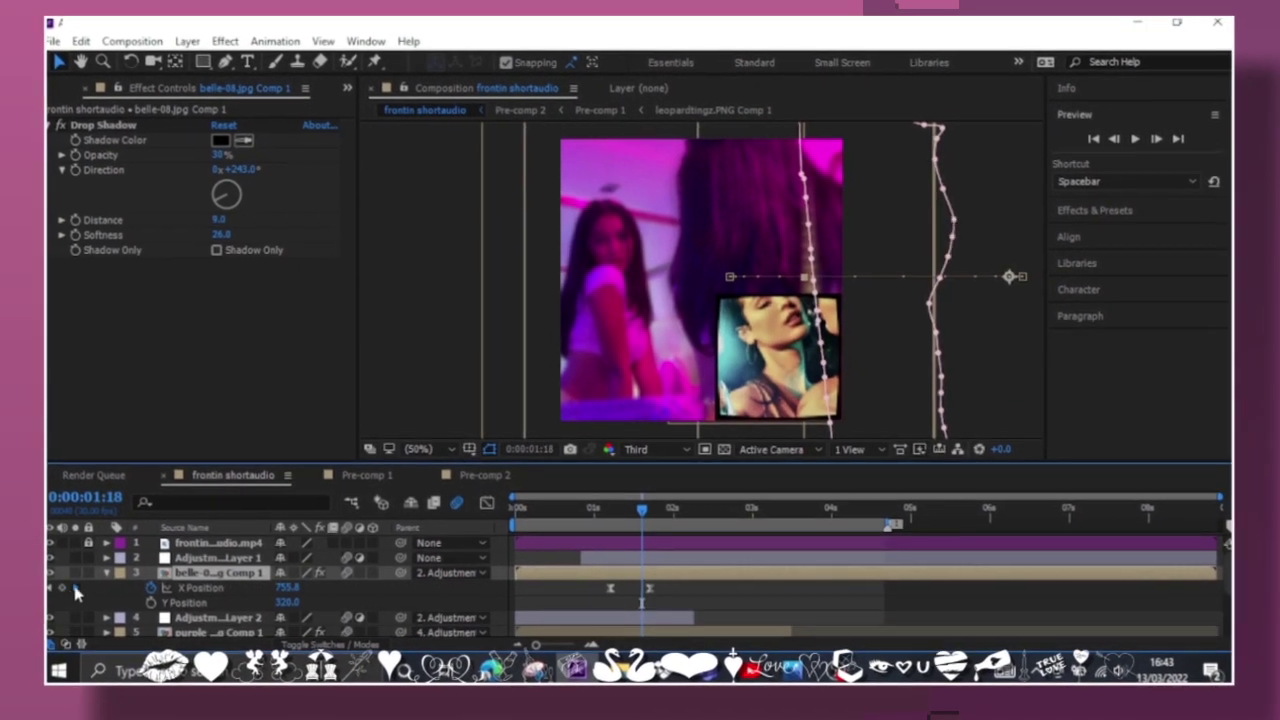
Scrub from about 1:19 and reveal the belle photo comp's animated X Position
key(u)
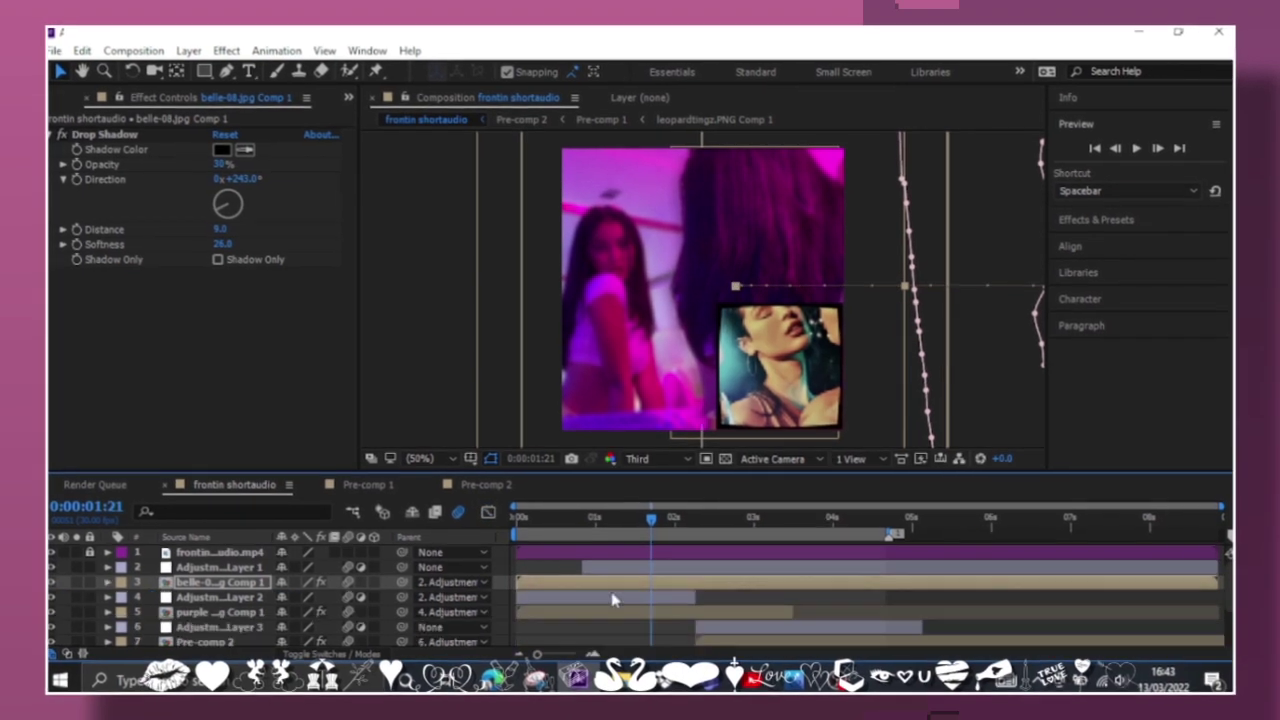
click(646, 515)
drag(648, 530, 681, 548)
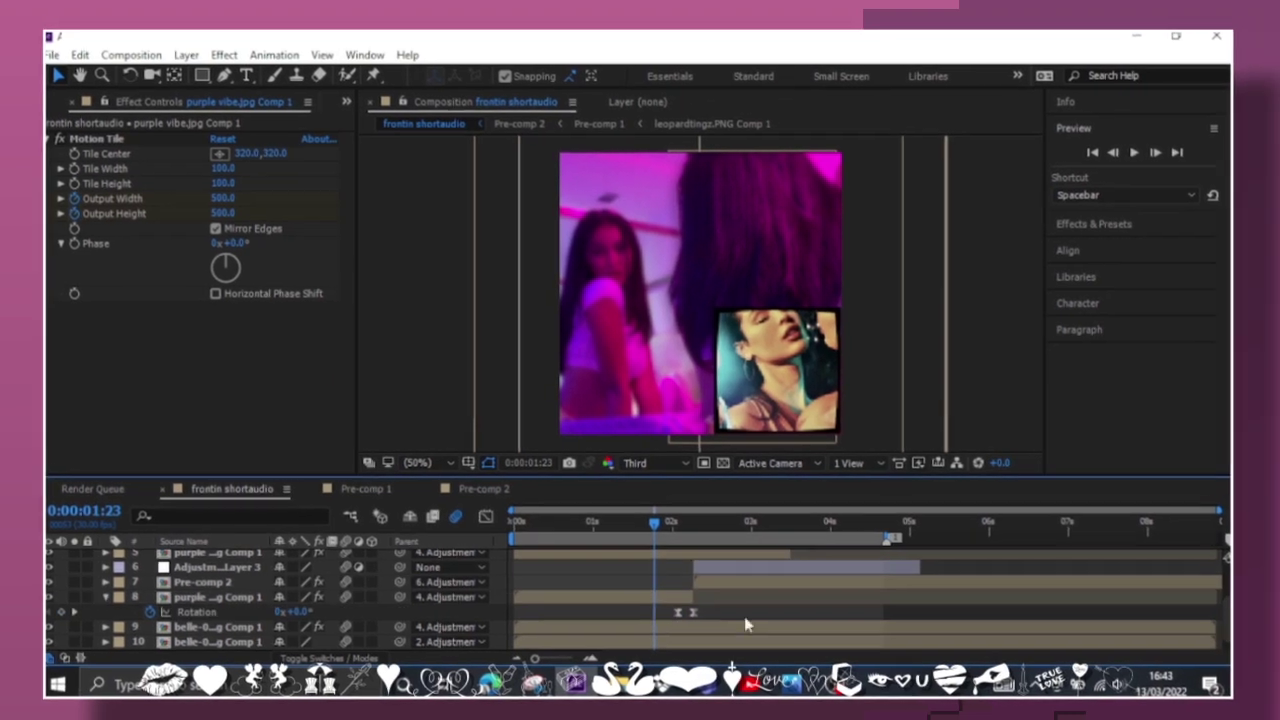
scroll(679, 600, up, 2)
click(673, 571)
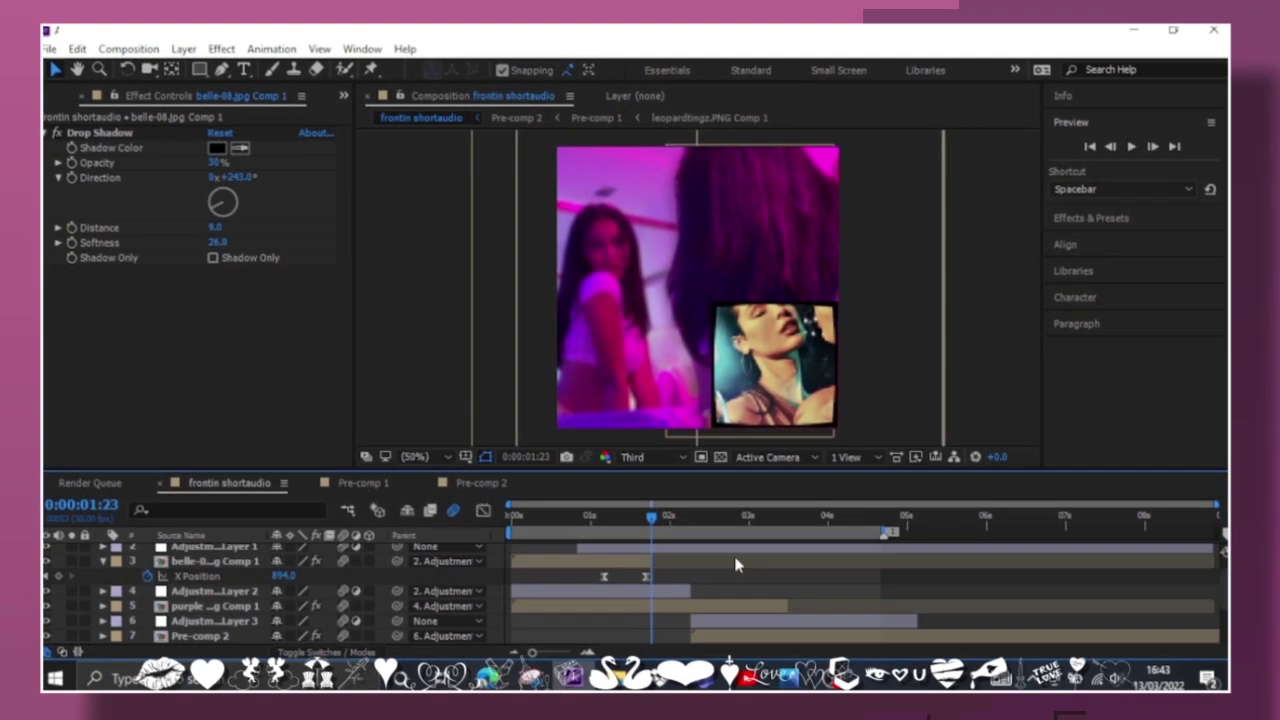
key(u)
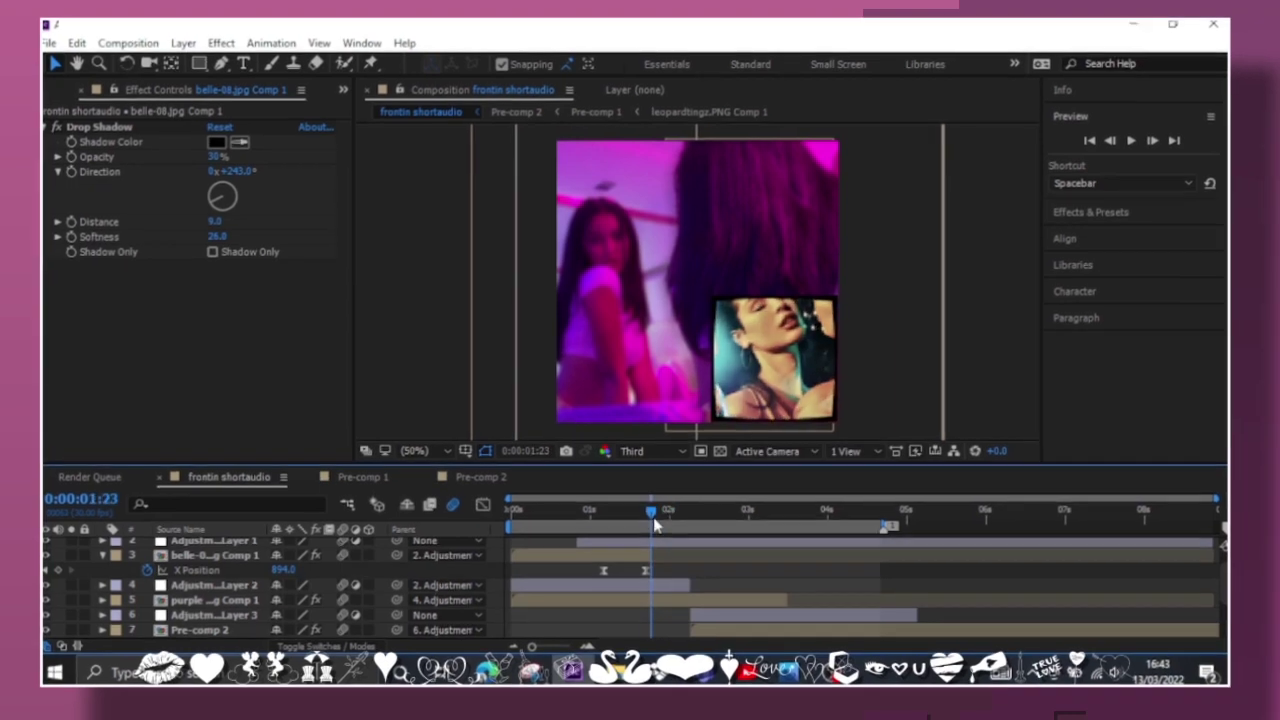
Reveal the purple vibe comp layer's Scale and X/Y Position properties, then deselect it
click(210, 600)
key(u)
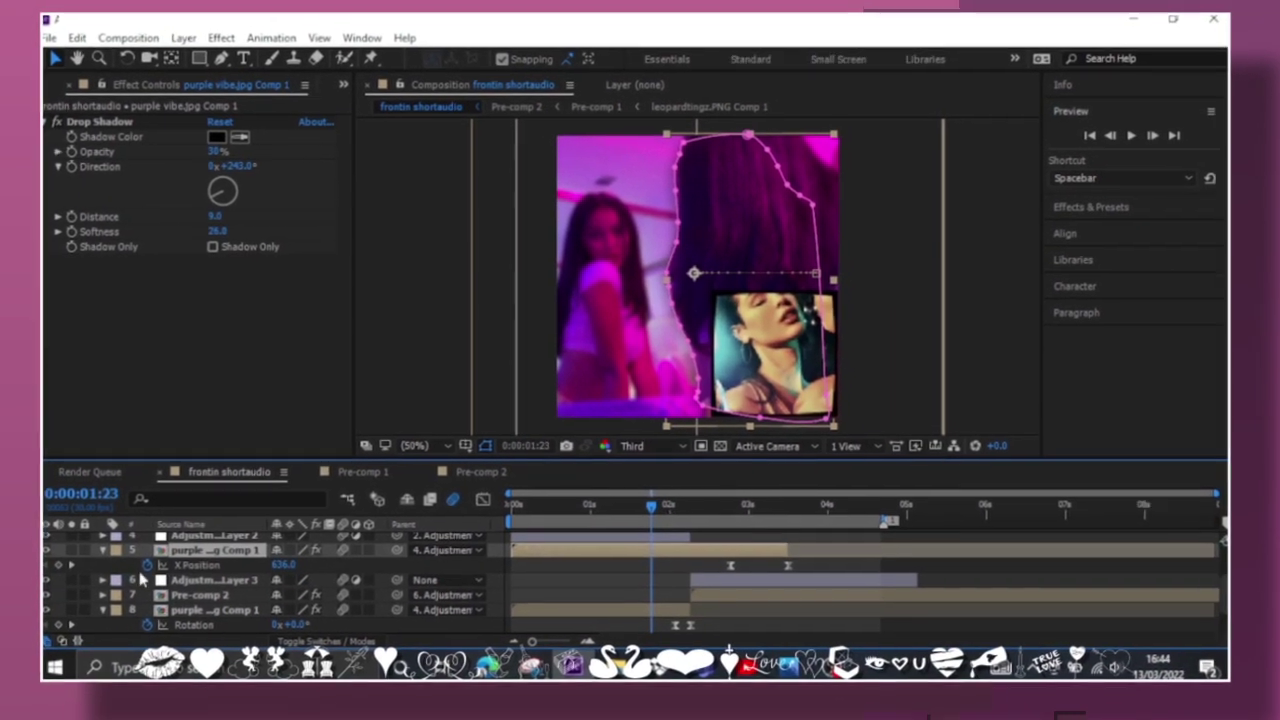
key(u)
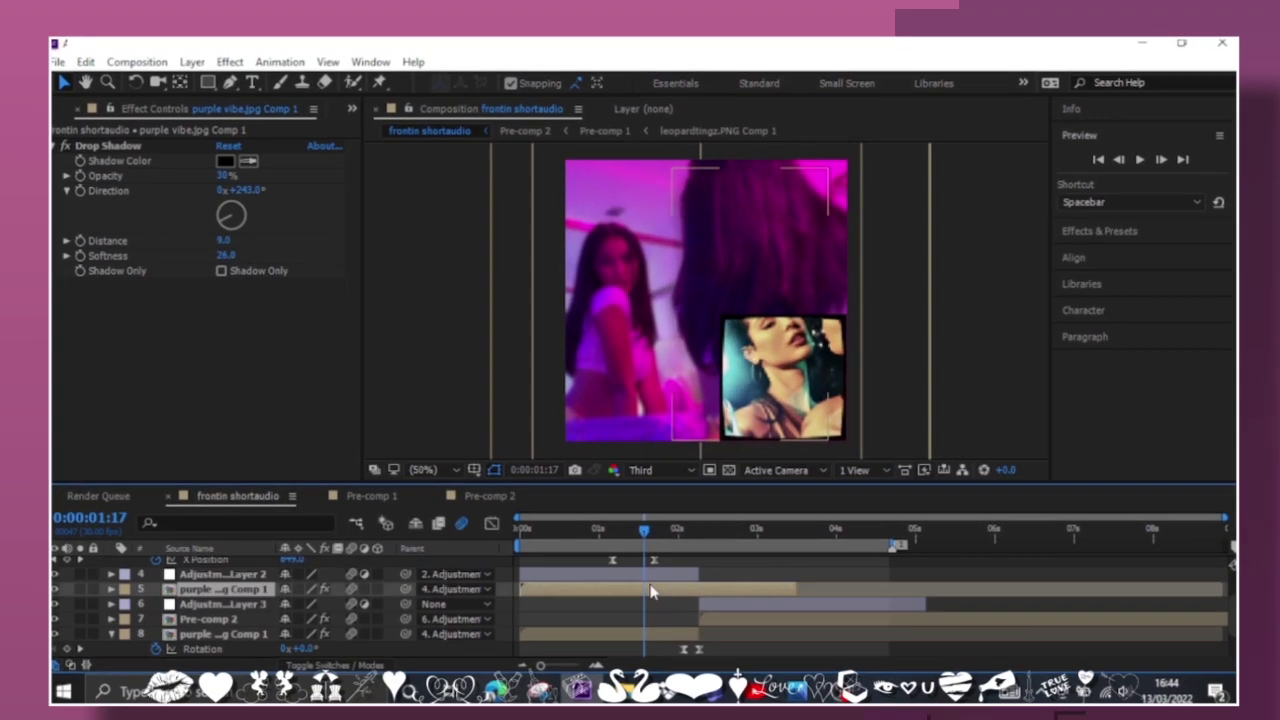
key(s)
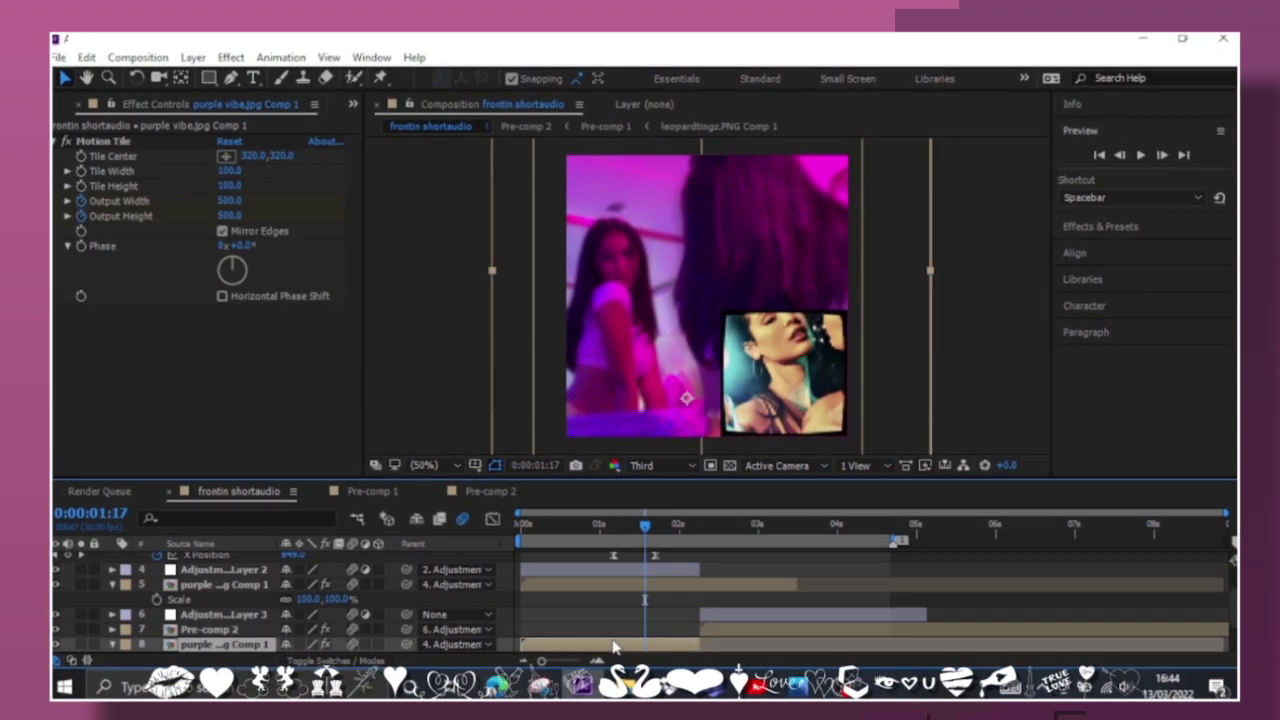
key(p)
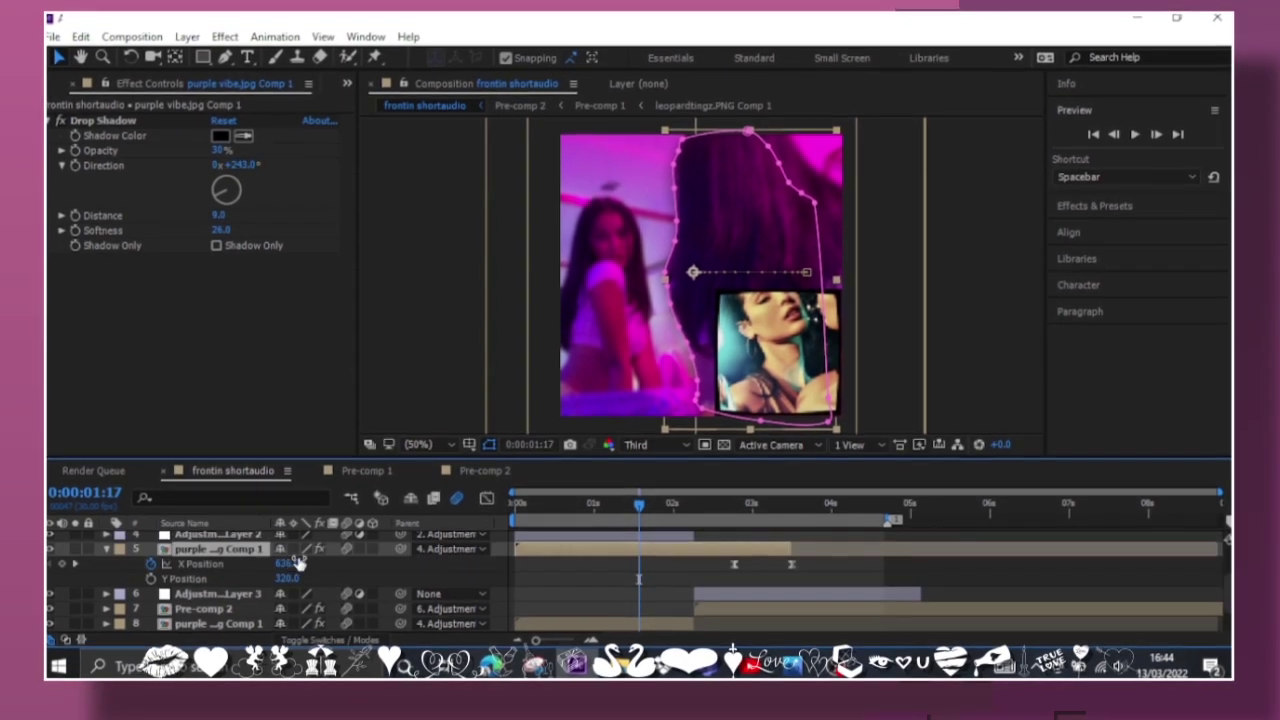
scroll(297, 563, up, 1)
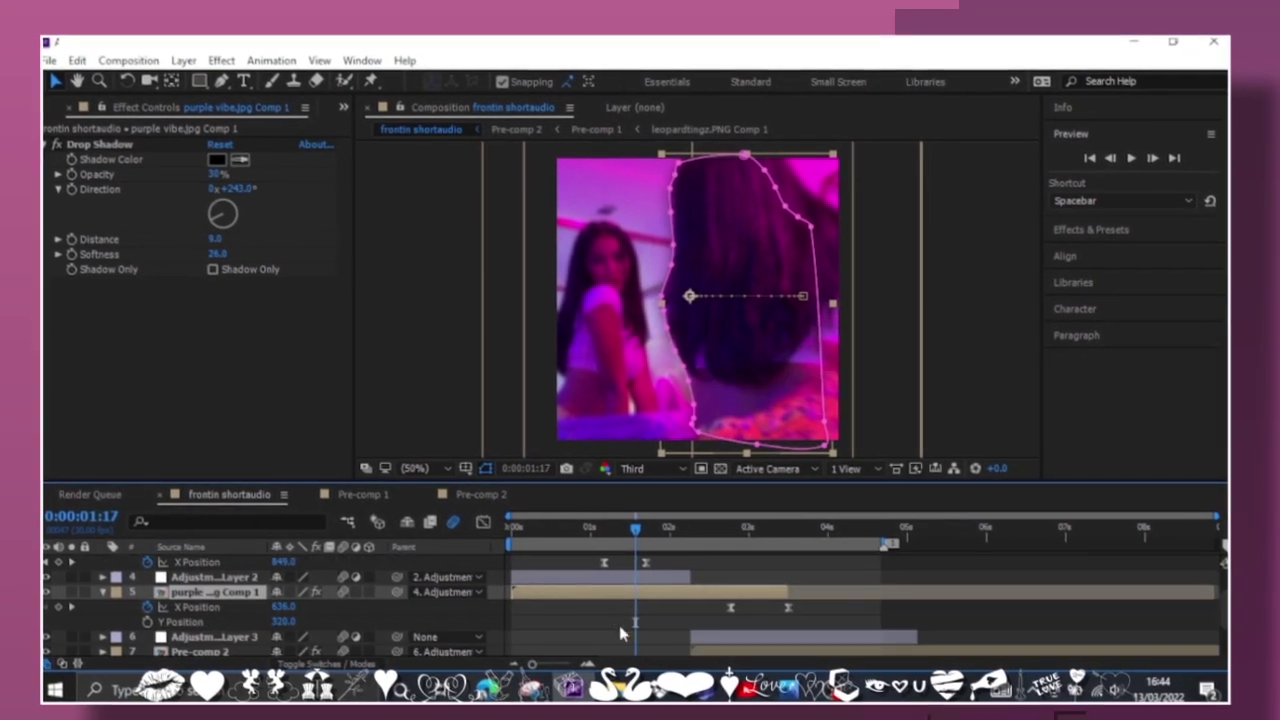
click(290, 621)
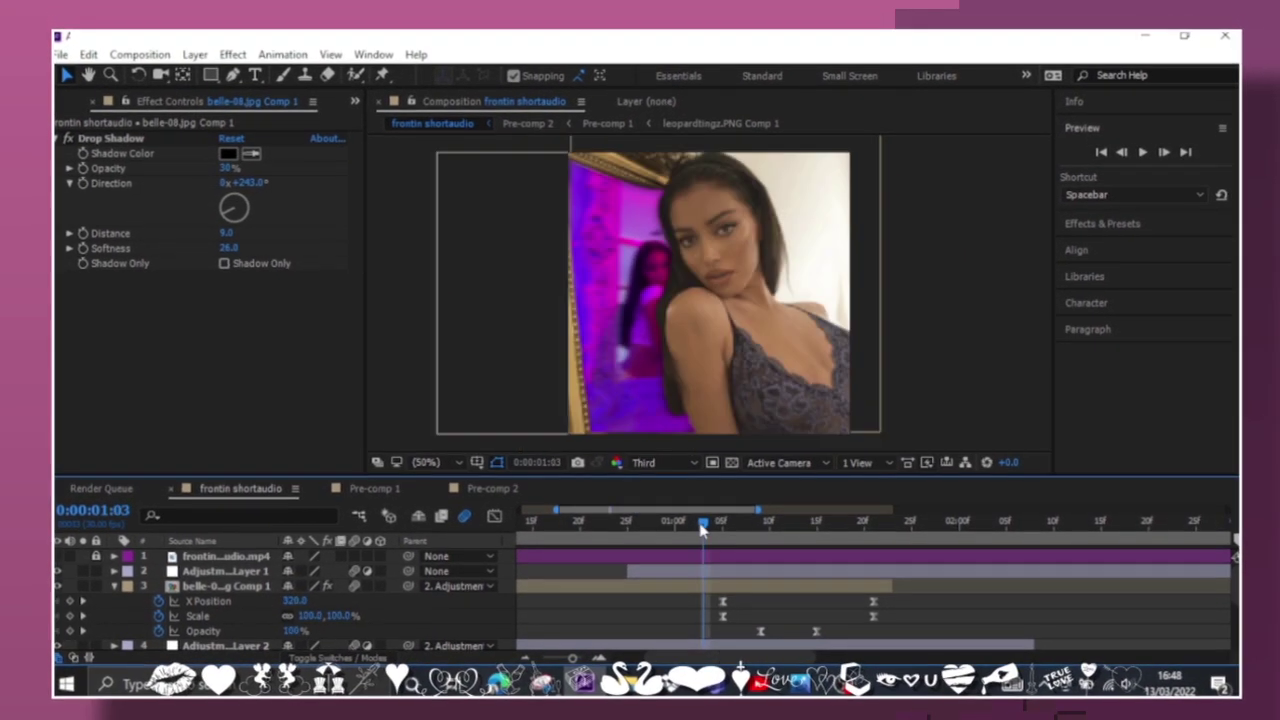
Preview the composition and scrub to about 0:00:03:09 to watch the Scale push-in
key(space)
drag(694, 527, 594, 525)
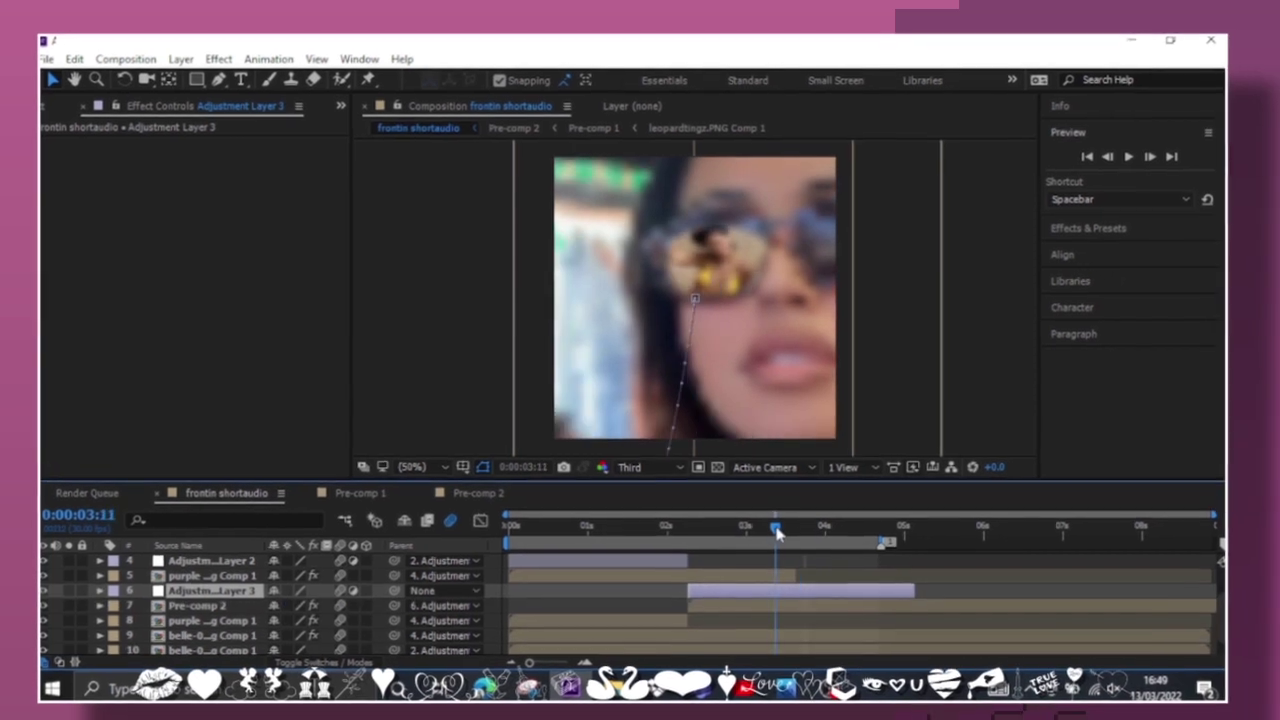
drag(777, 531, 771, 531)
Steepen the Scale and X Position bezier ease handles of Adjustment Layer 3
key(s)
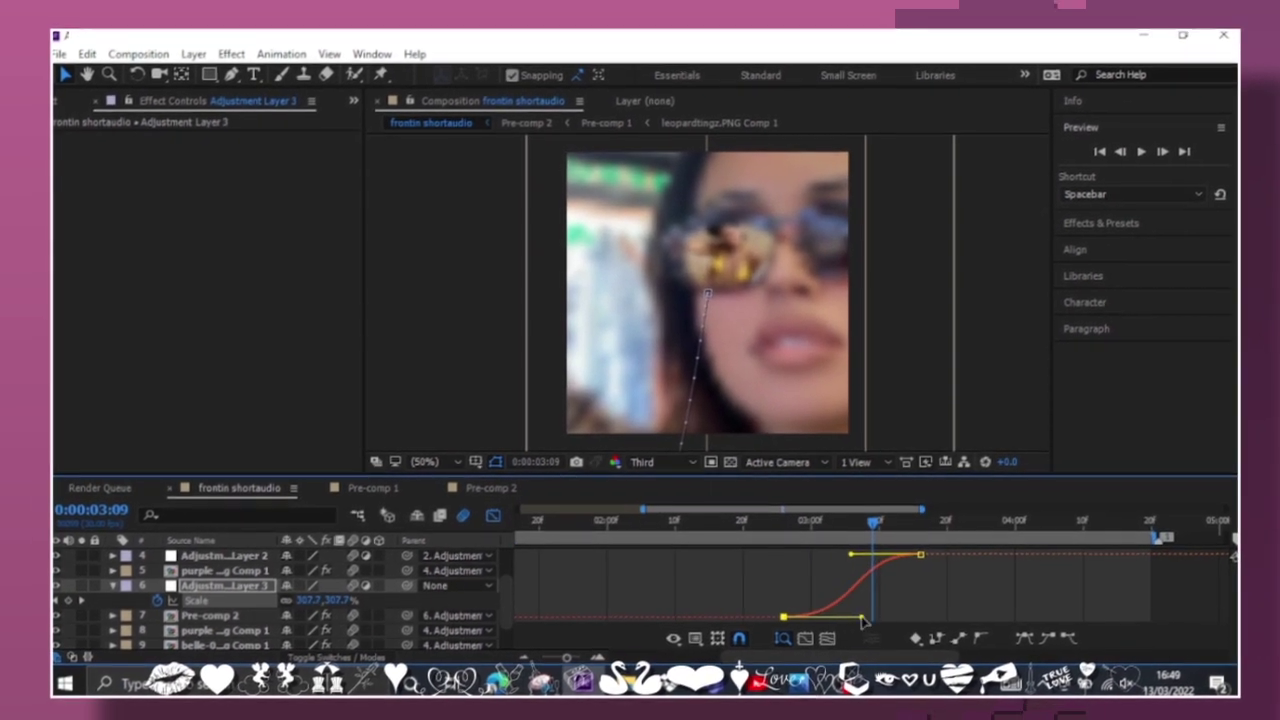
drag(864, 620, 861, 618)
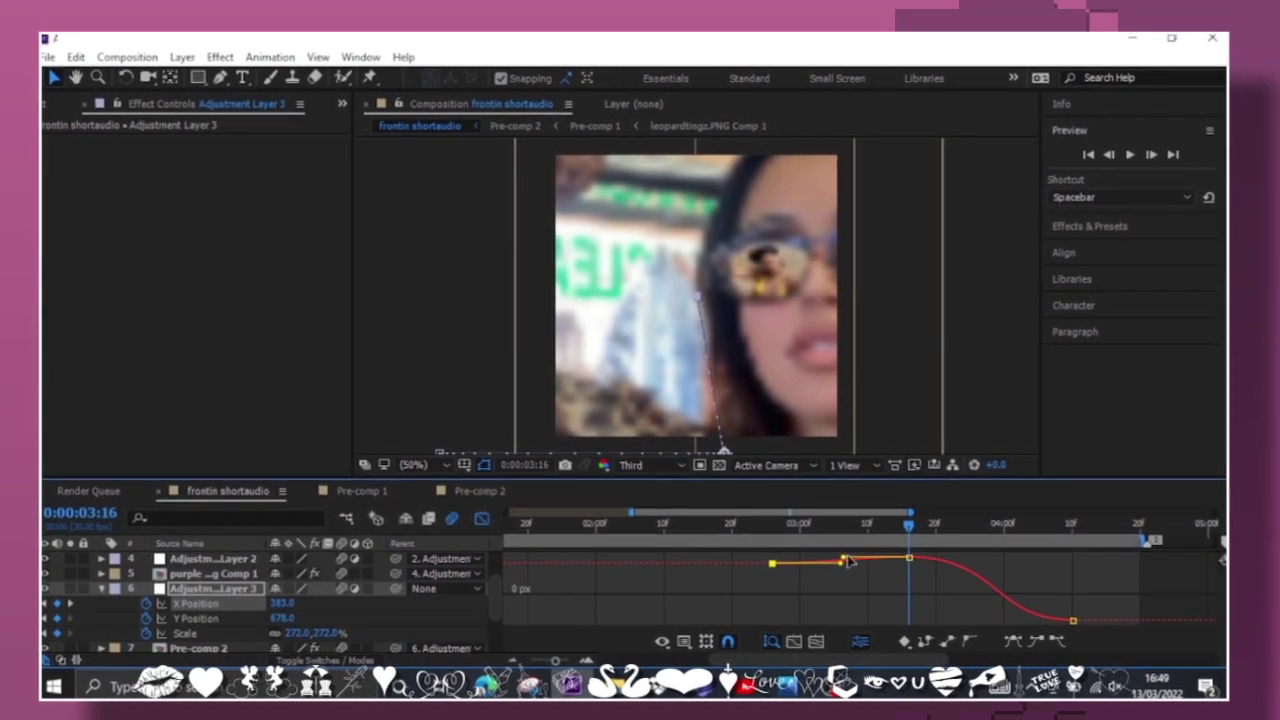
drag(845, 562, 850, 560)
Jump to the next X Position keyframe and preview the eased transition from about 2:19
click(79, 604)
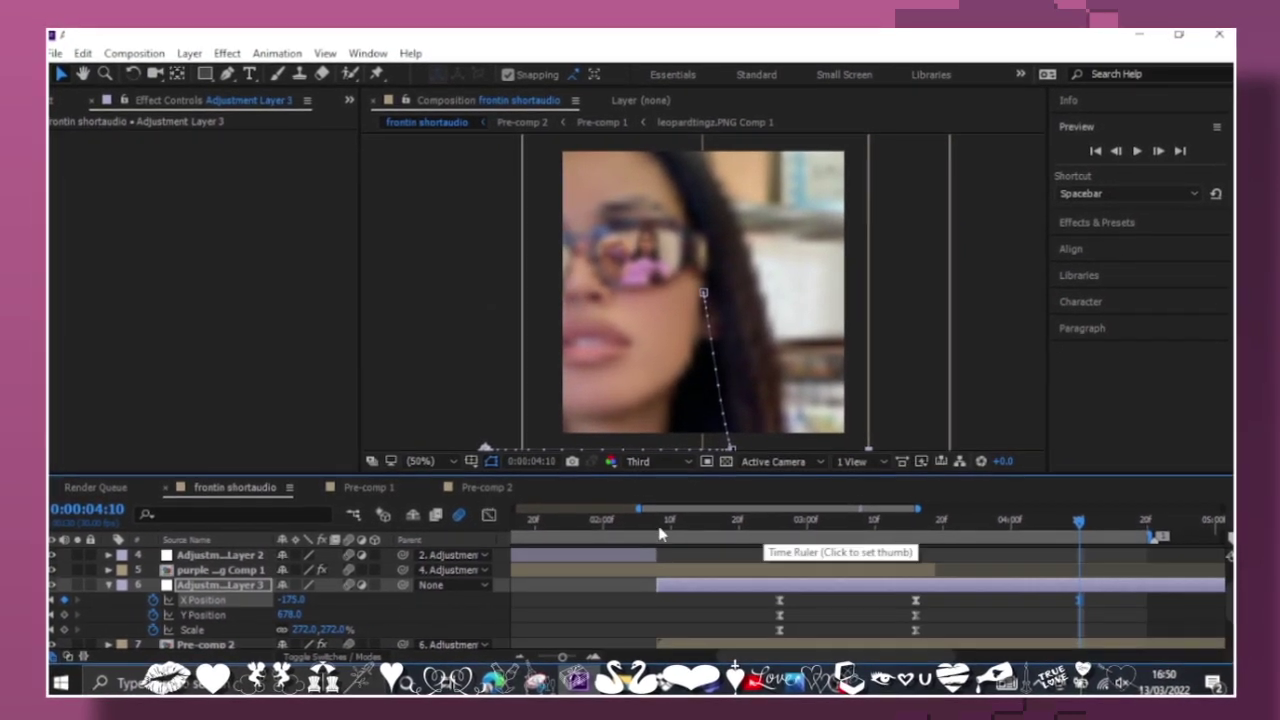
key(space)
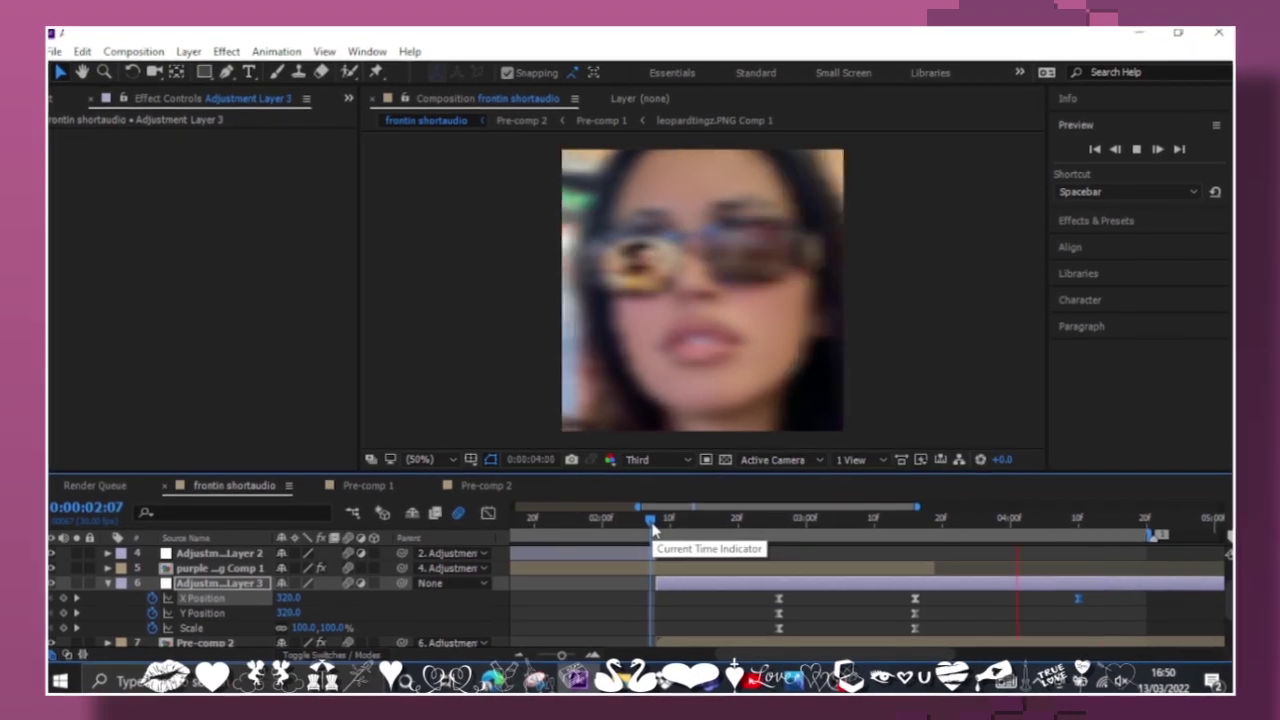
click(491, 513)
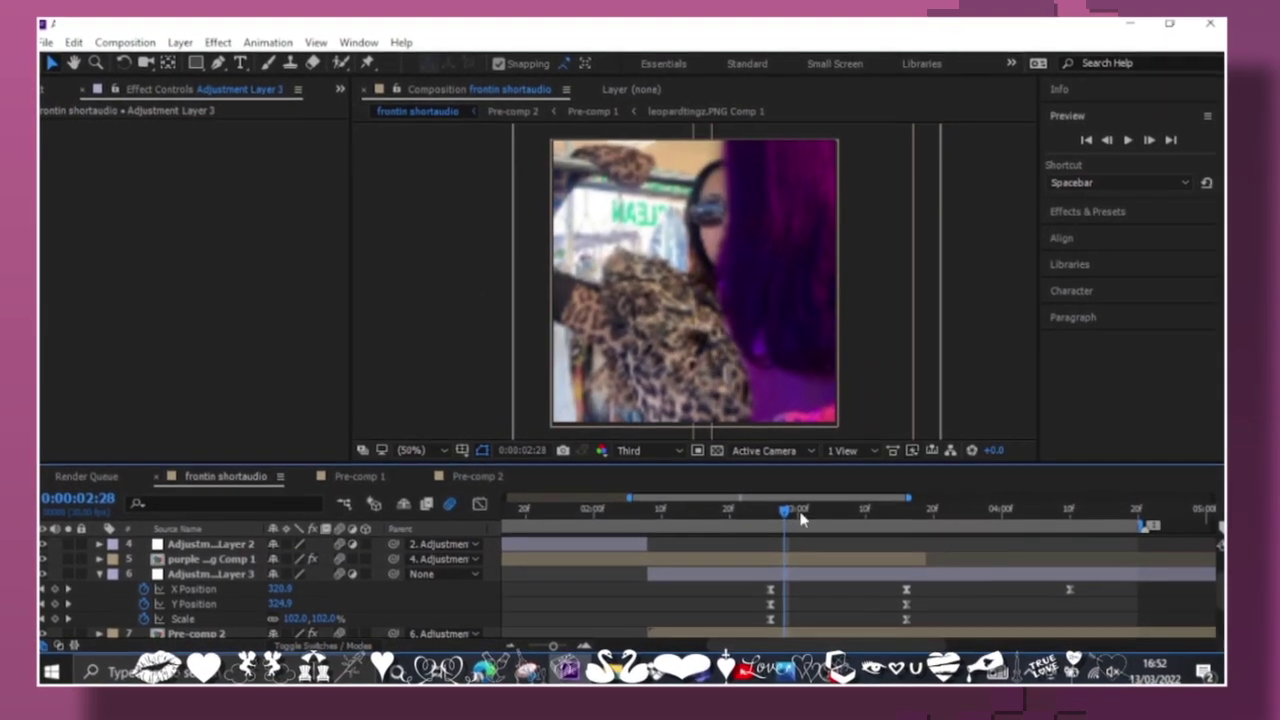
drag(783, 520, 738, 518)
key(space)
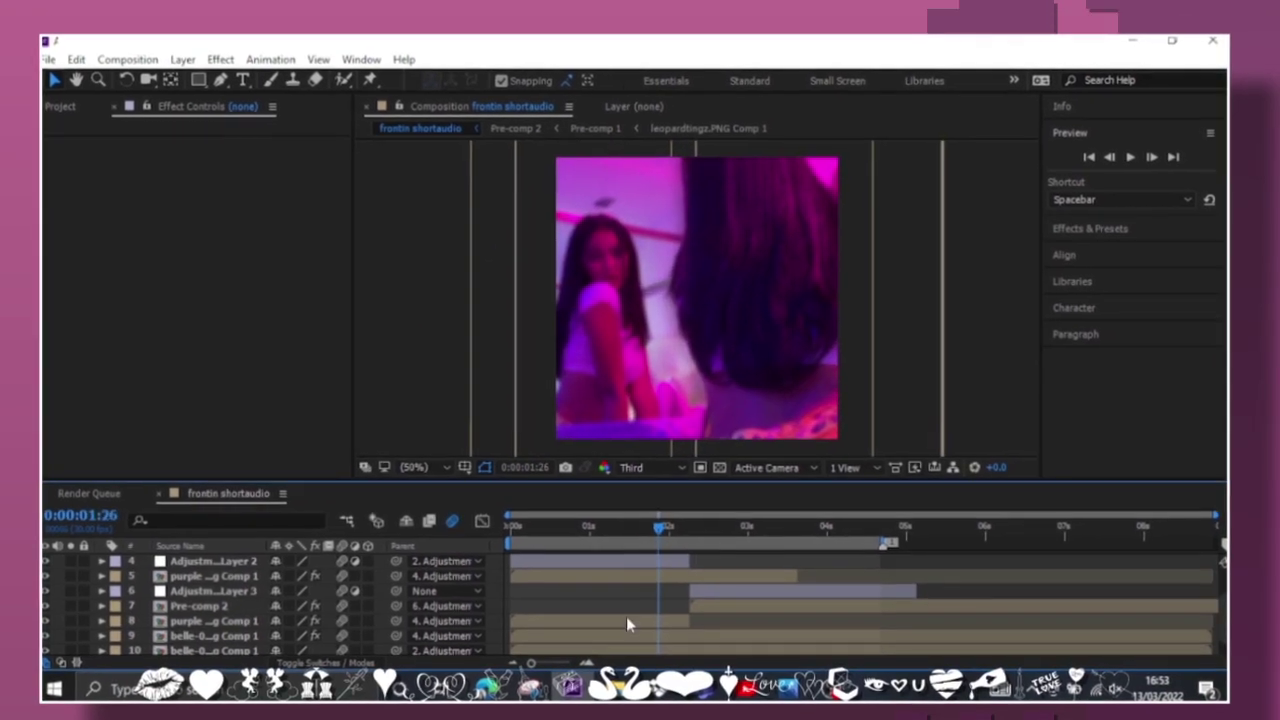
Open the purple vibe.jpg Comp 1 precomp from layer 8 in the timeline
click(628, 607)
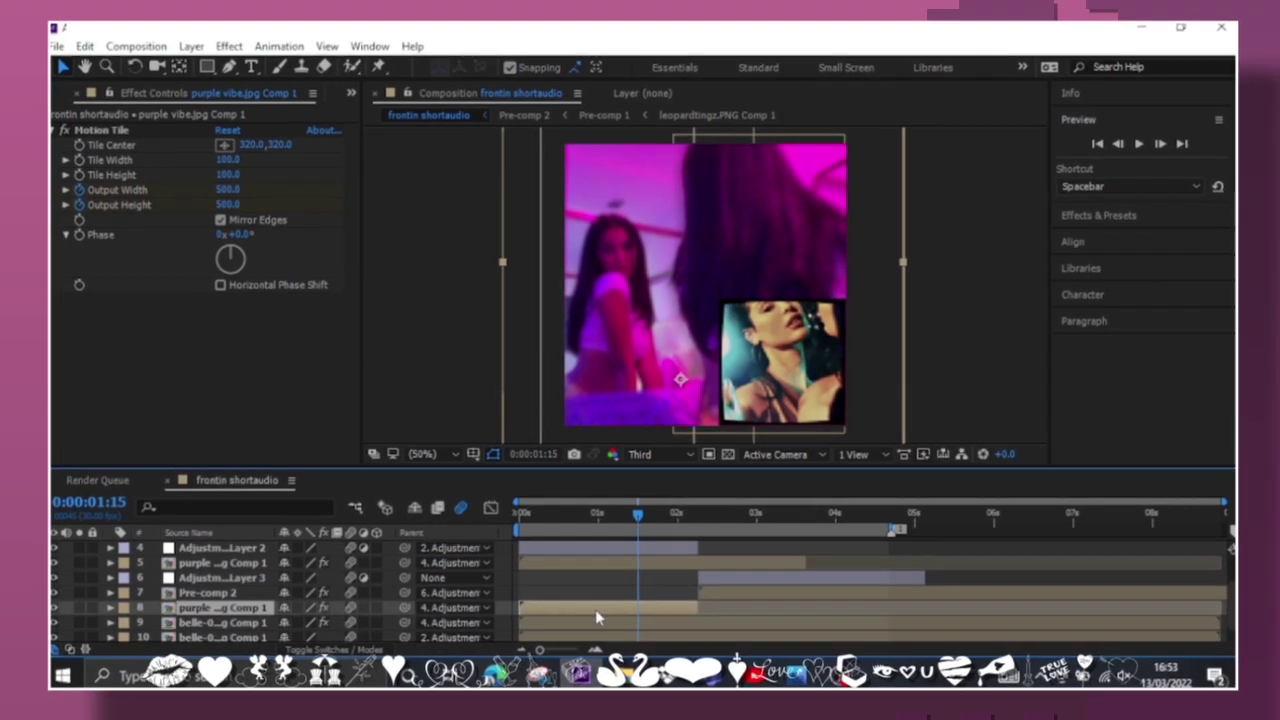
double_click(595, 611)
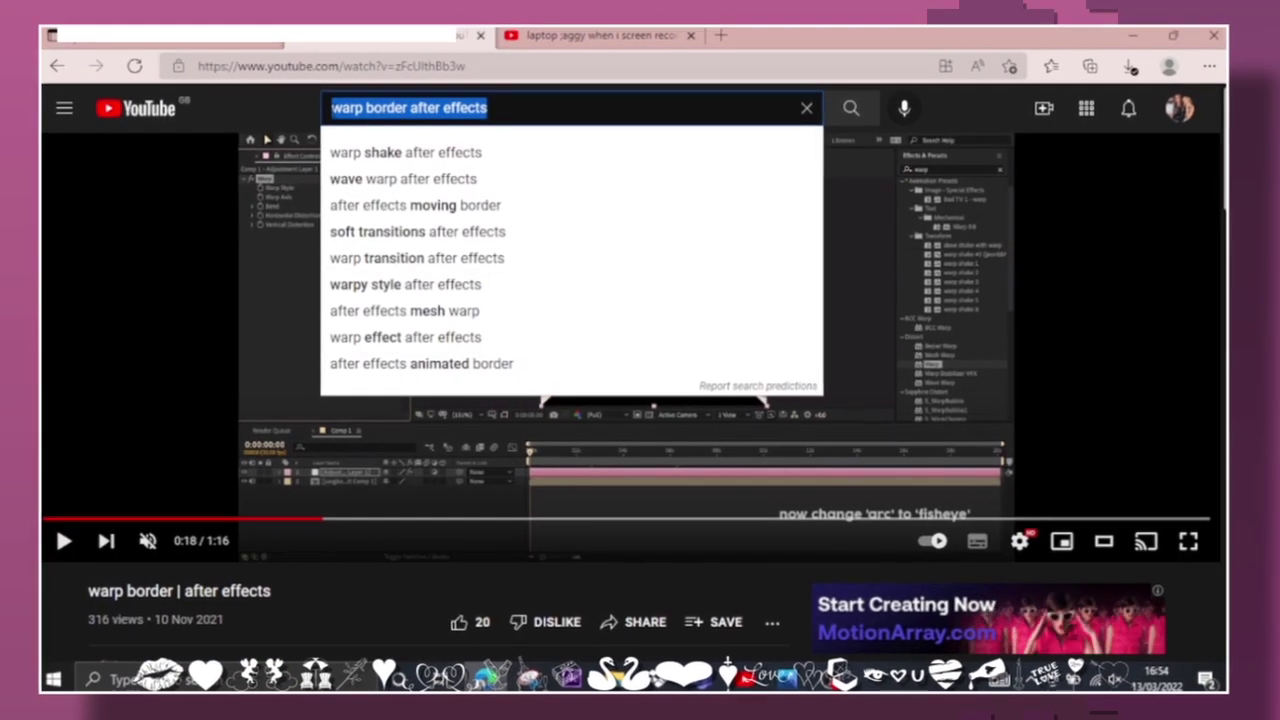
Search YouTube for 'wink after effects tutorial' refined by the creator's channel, and open Effect Ideas For Edits In After Effects
key(BackSpace)
text(wink after effect)
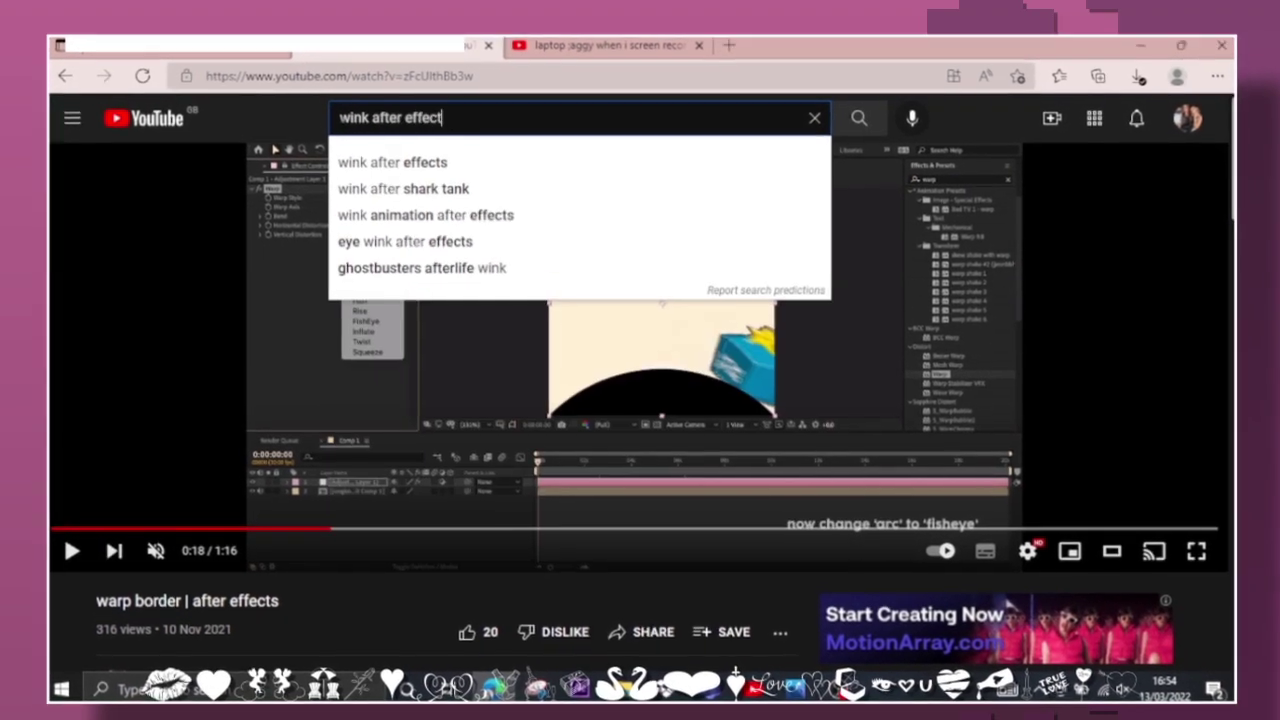
text(s tutorial)
click(520, 158)
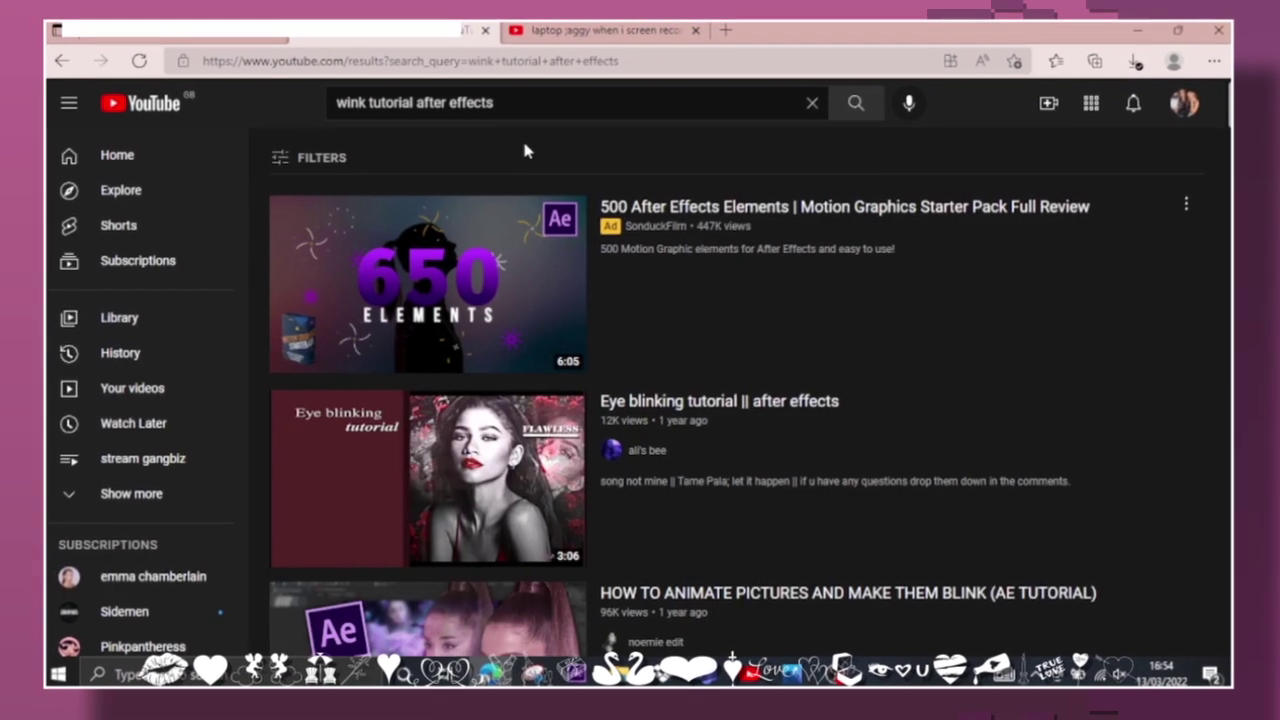
scroll(672, 392, down, 5)
scroll(673, 397, down, 5)
scroll(673, 397, up, 10)
click(537, 115)
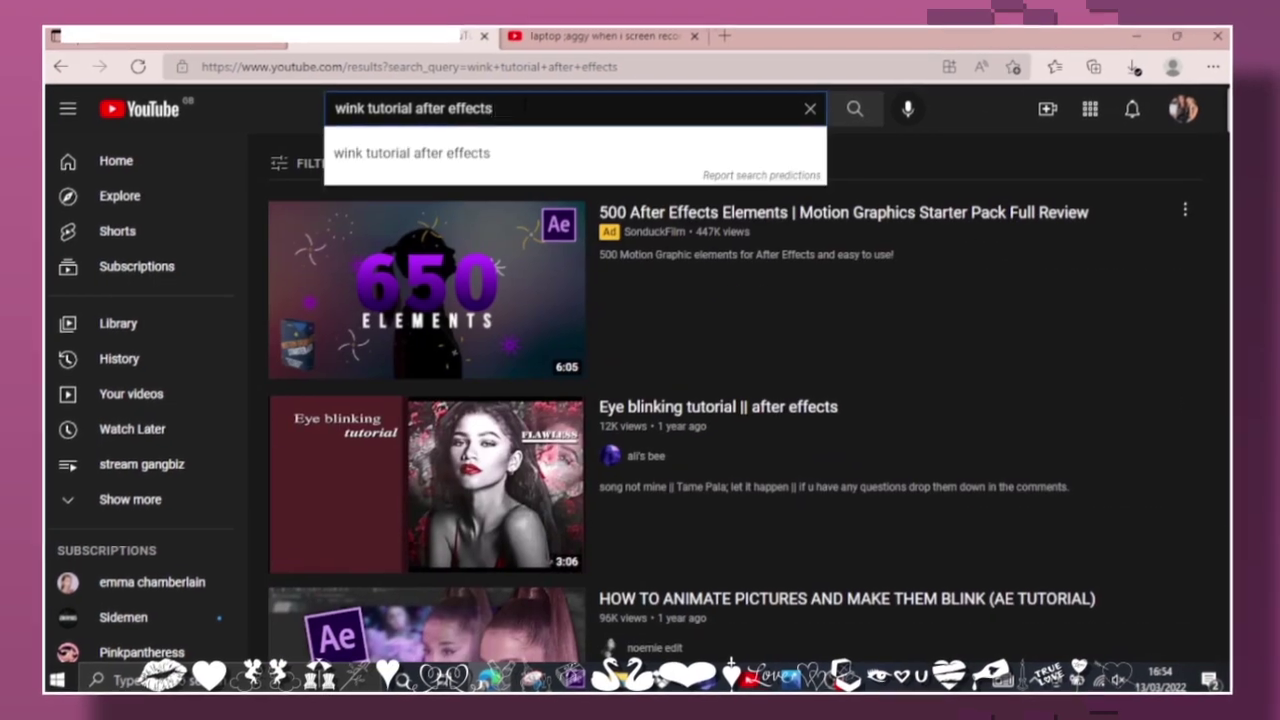
text( naughtyyjuan)
key(Return)
scroll(728, 182, down, 2)
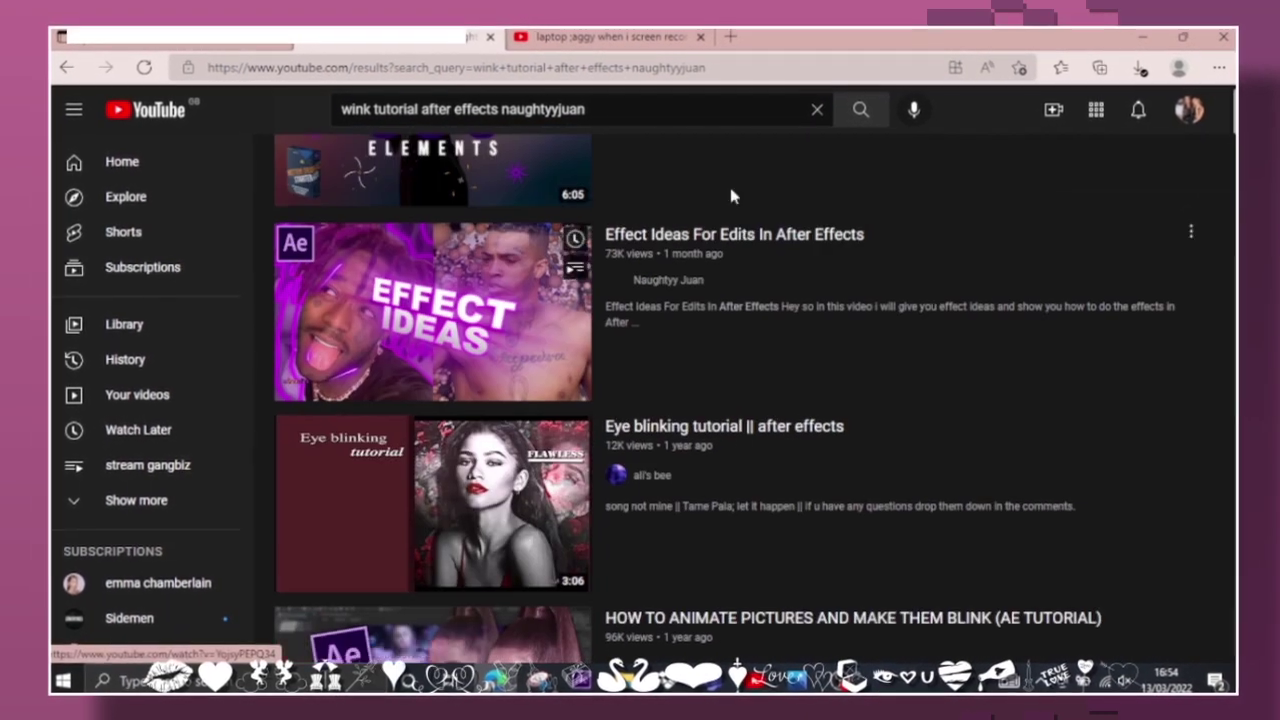
click(729, 236)
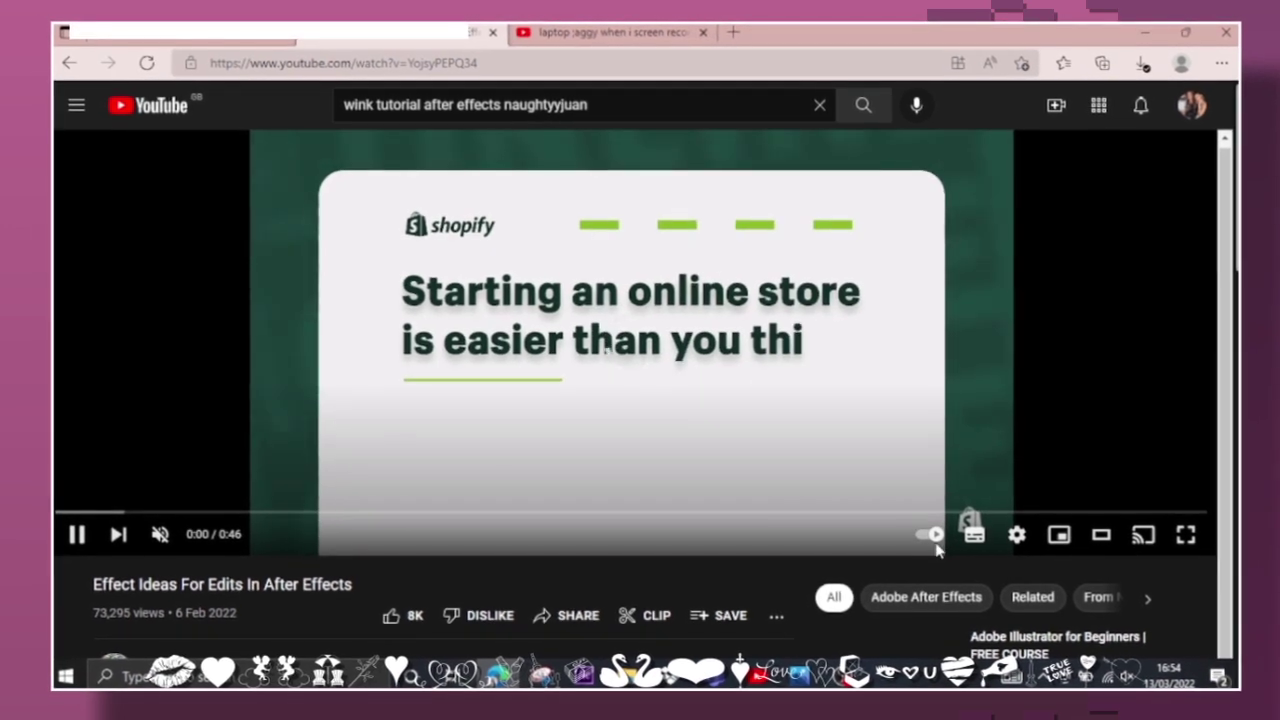
Skip the ad, play the tutorial with captions on, and pause at the next step
scroll(515, 550, down, 3)
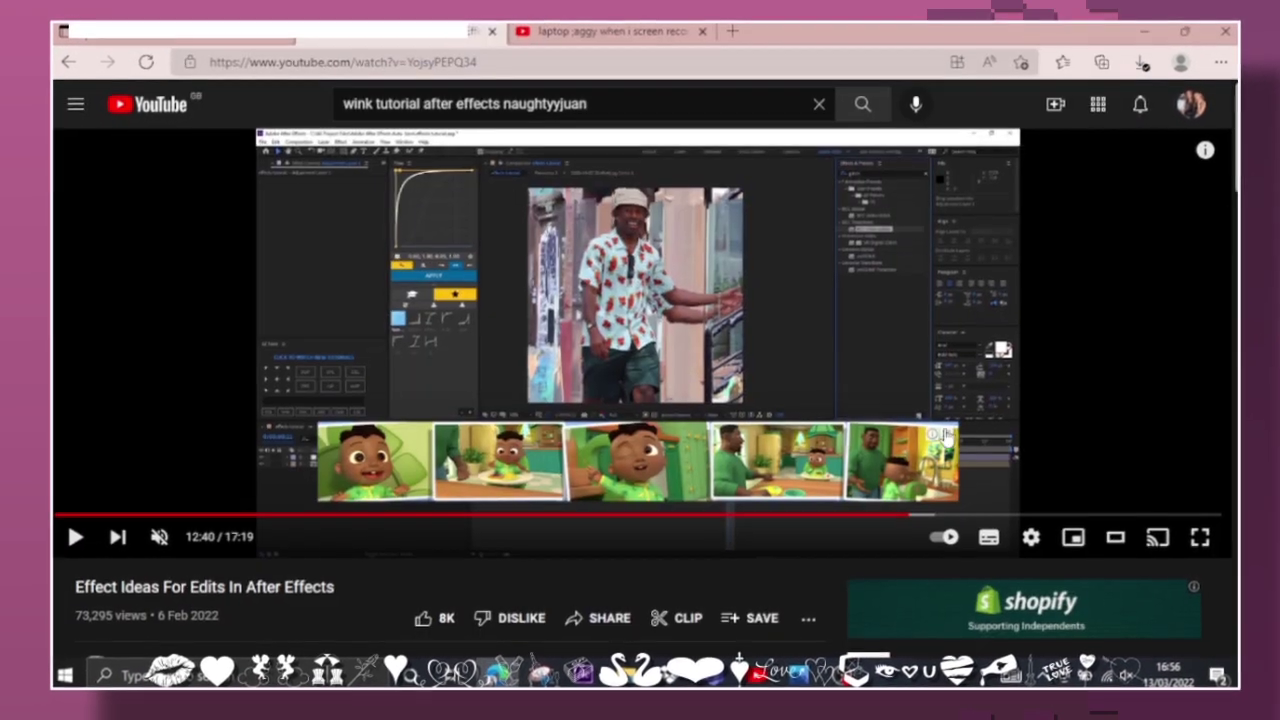
click(78, 545)
click(89, 548)
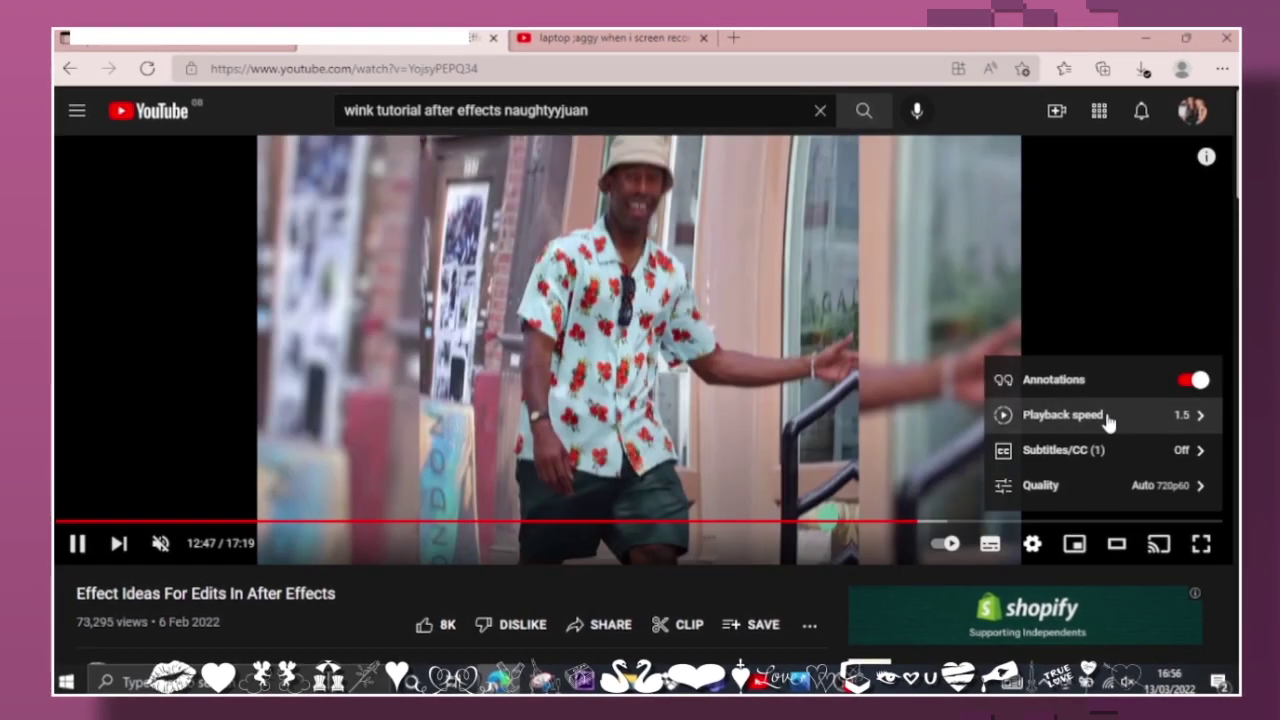
click(1106, 418)
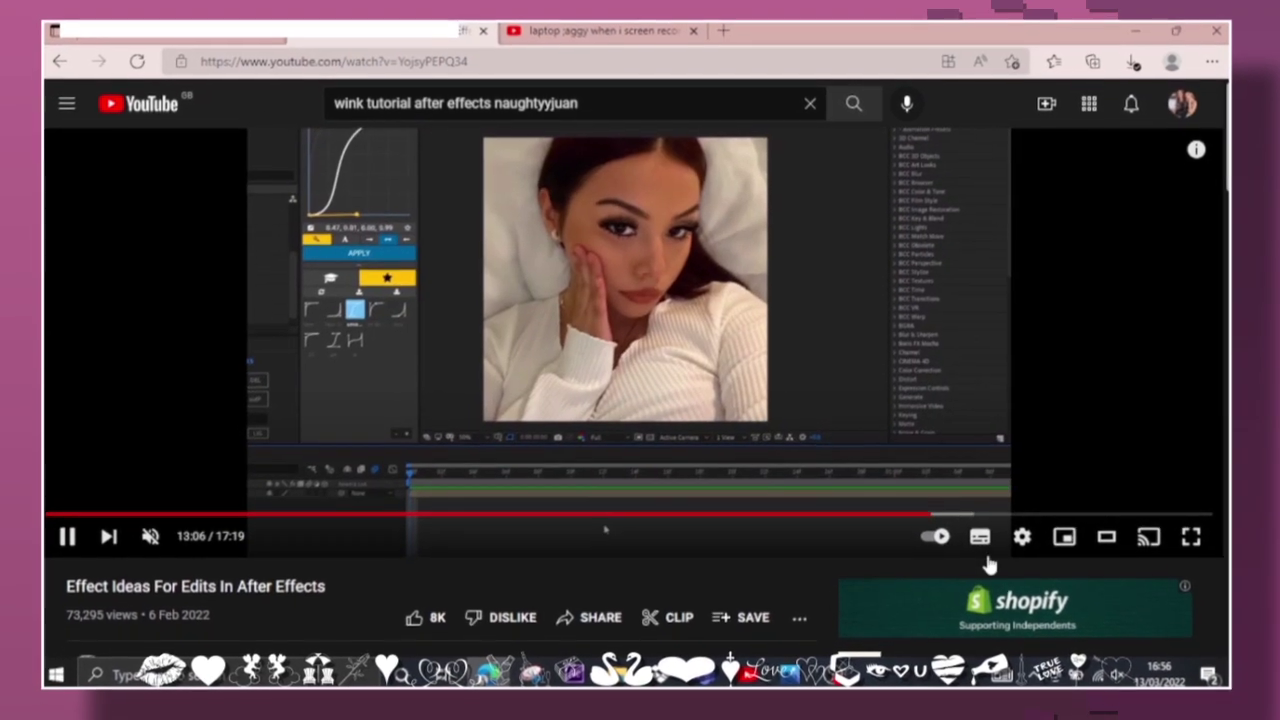
click(982, 548)
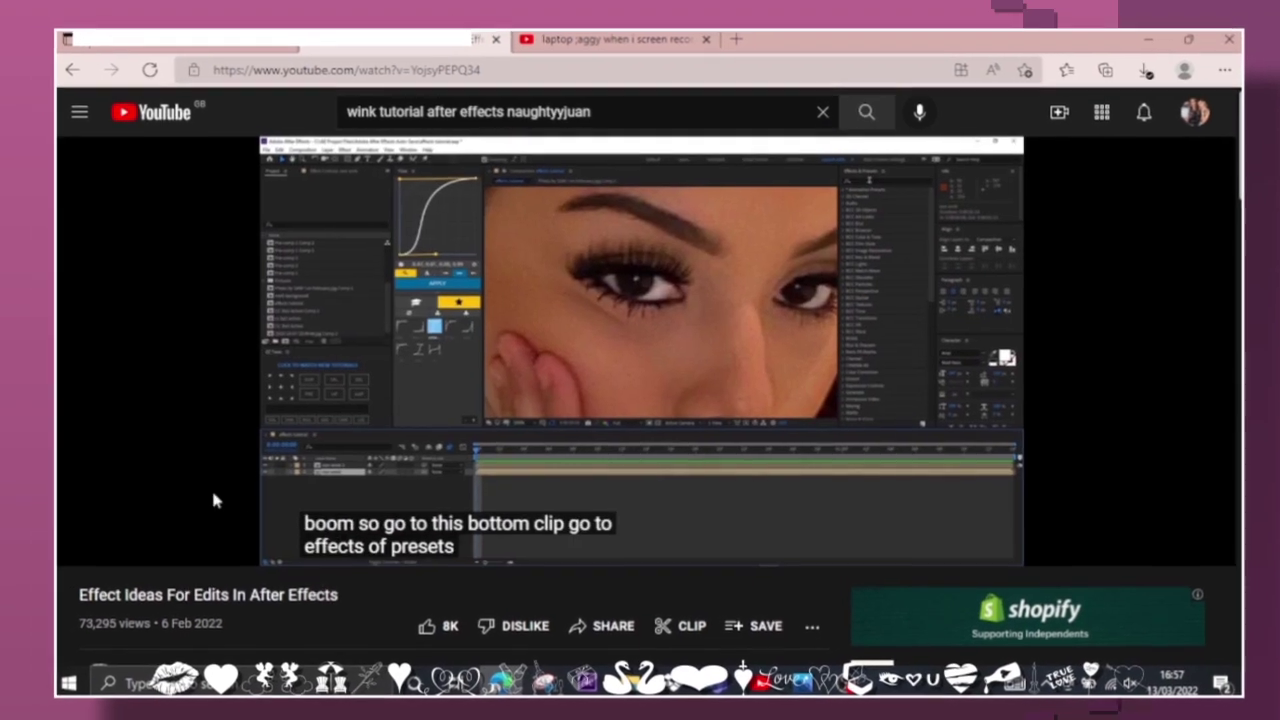
click(60, 548)
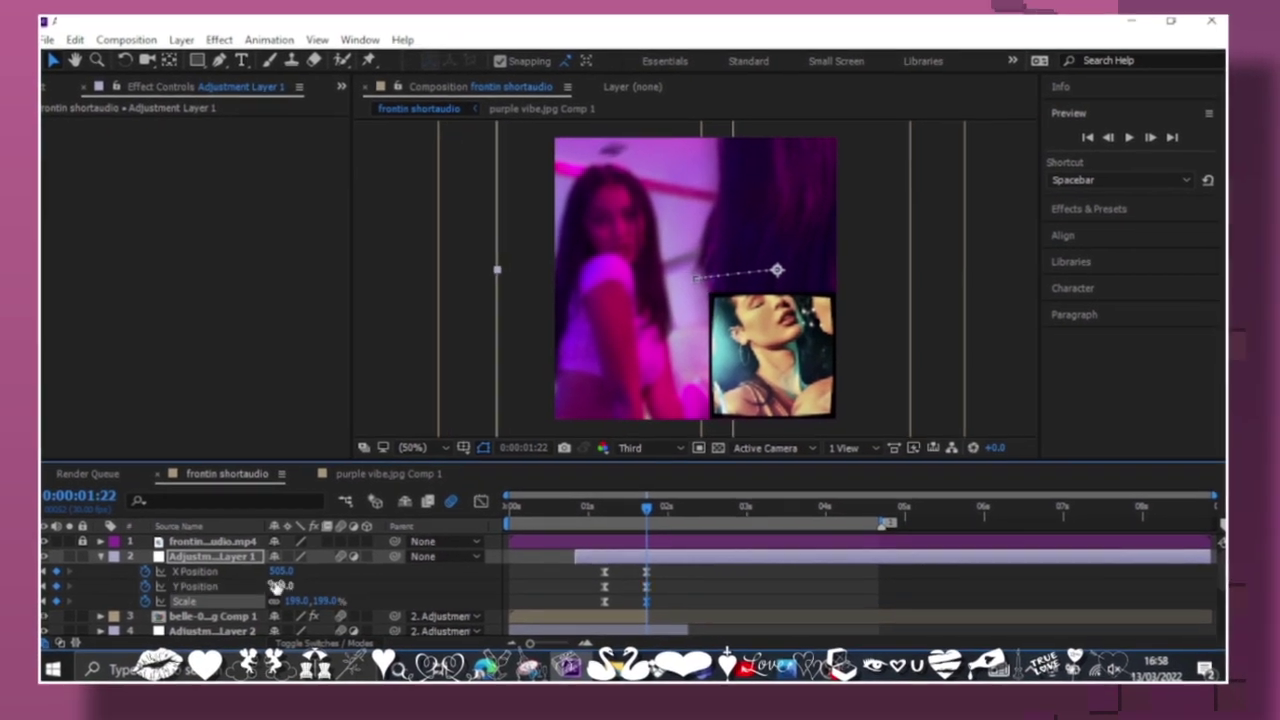
Scrub Adjustment Layer 1's Scale to 199% and check Pre-comp 2's Motion Tile settings
drag(343, 612, 321, 599)
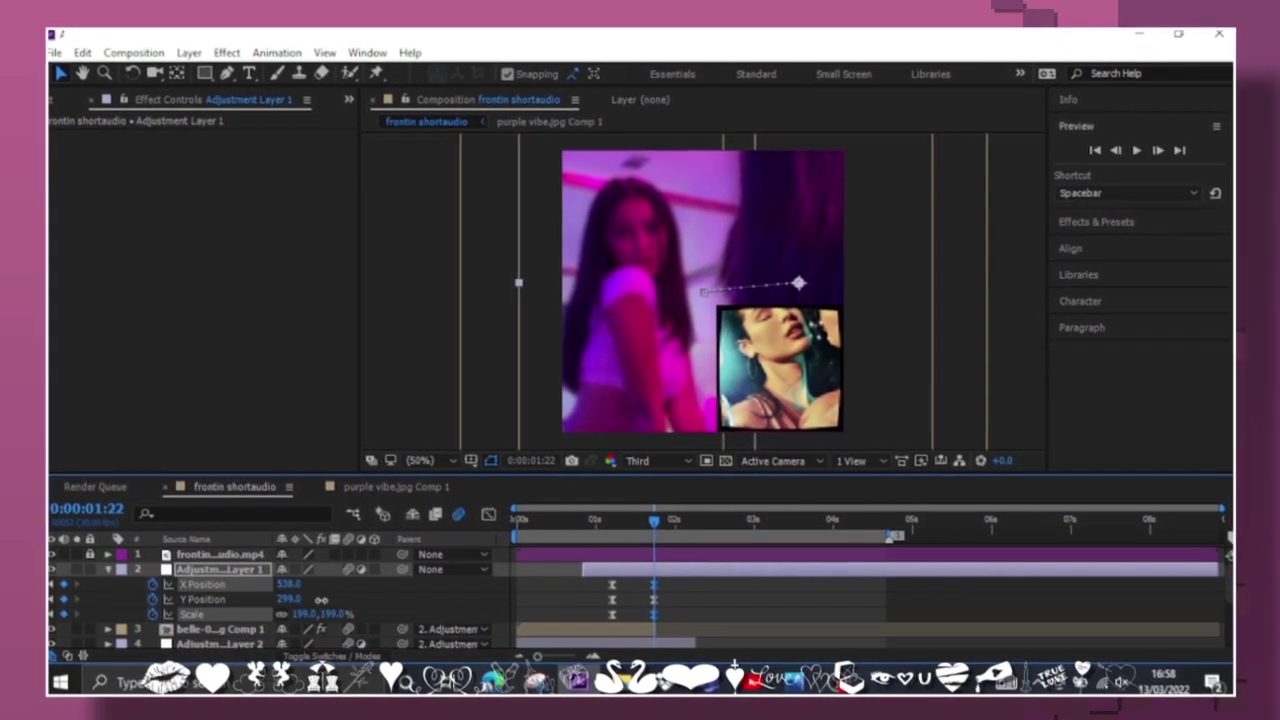
scroll(321, 599, down, 3)
click(628, 603)
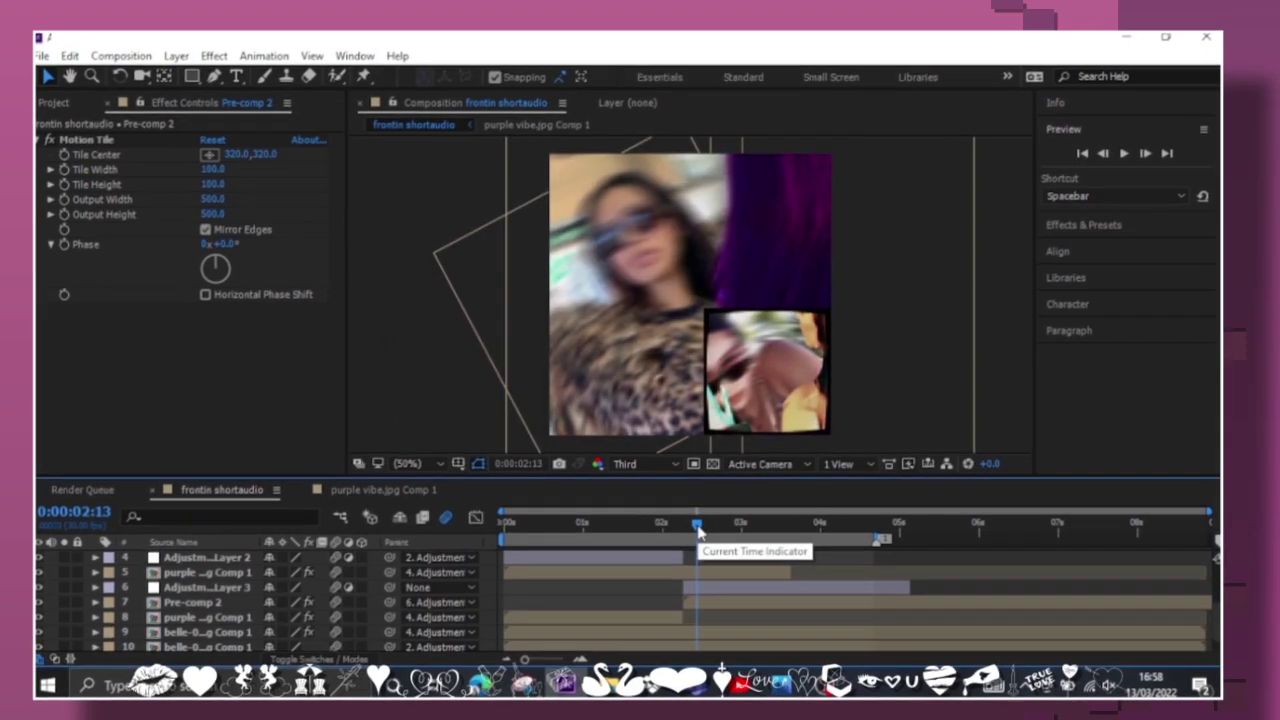
drag(683, 515, 763, 514)
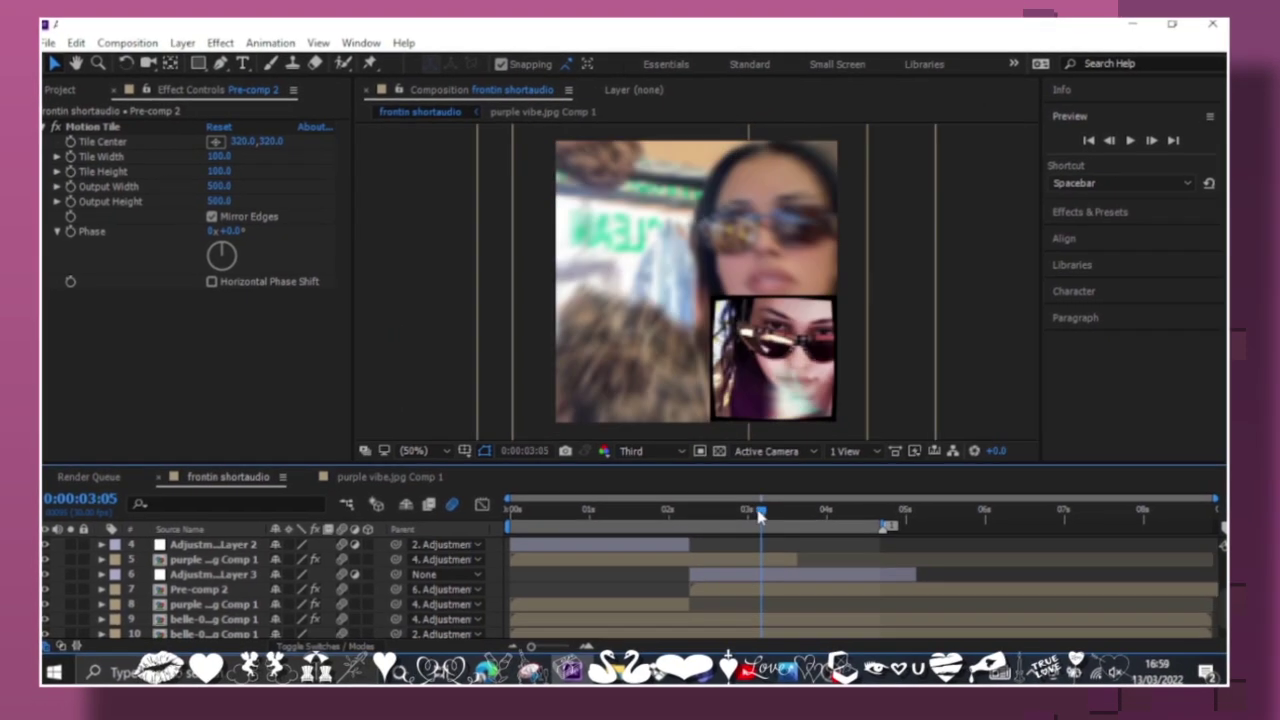
Select purple vibe.jpg Comp 1 at 0:00:02:04 and view its X Position speed curve in the Graph Editor
click(716, 564)
click(685, 512)
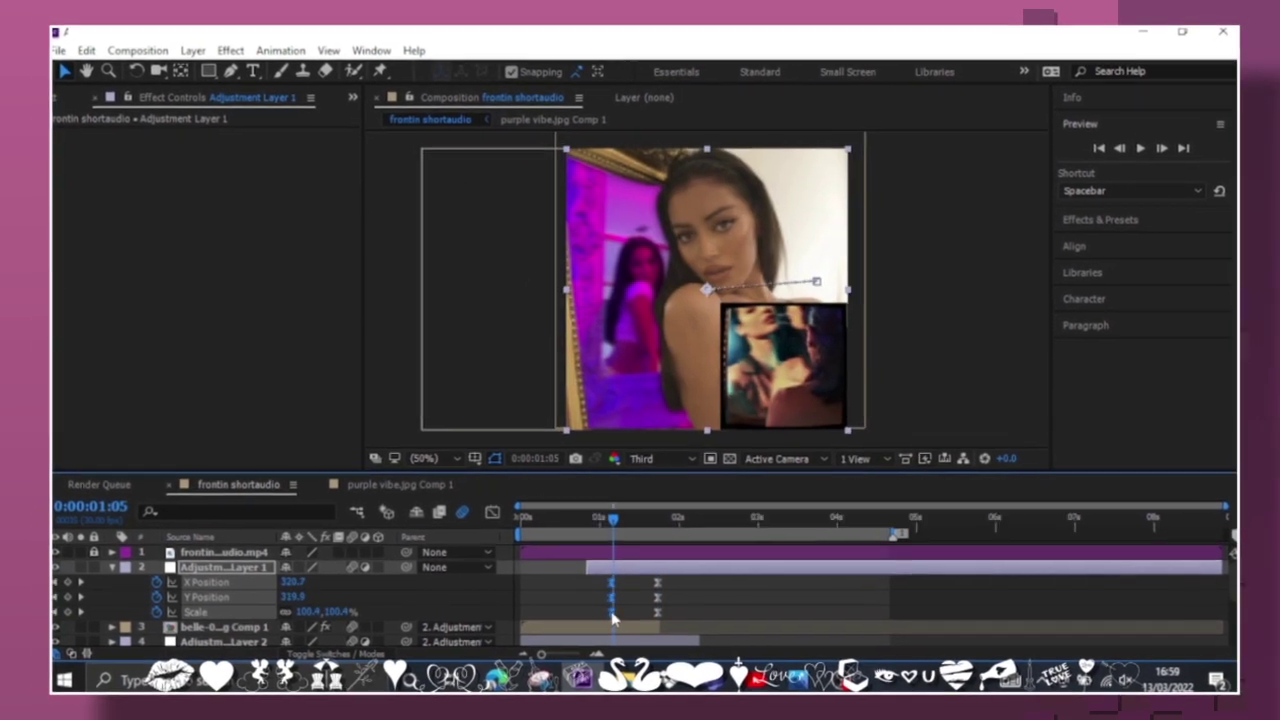
click(645, 584)
click(480, 514)
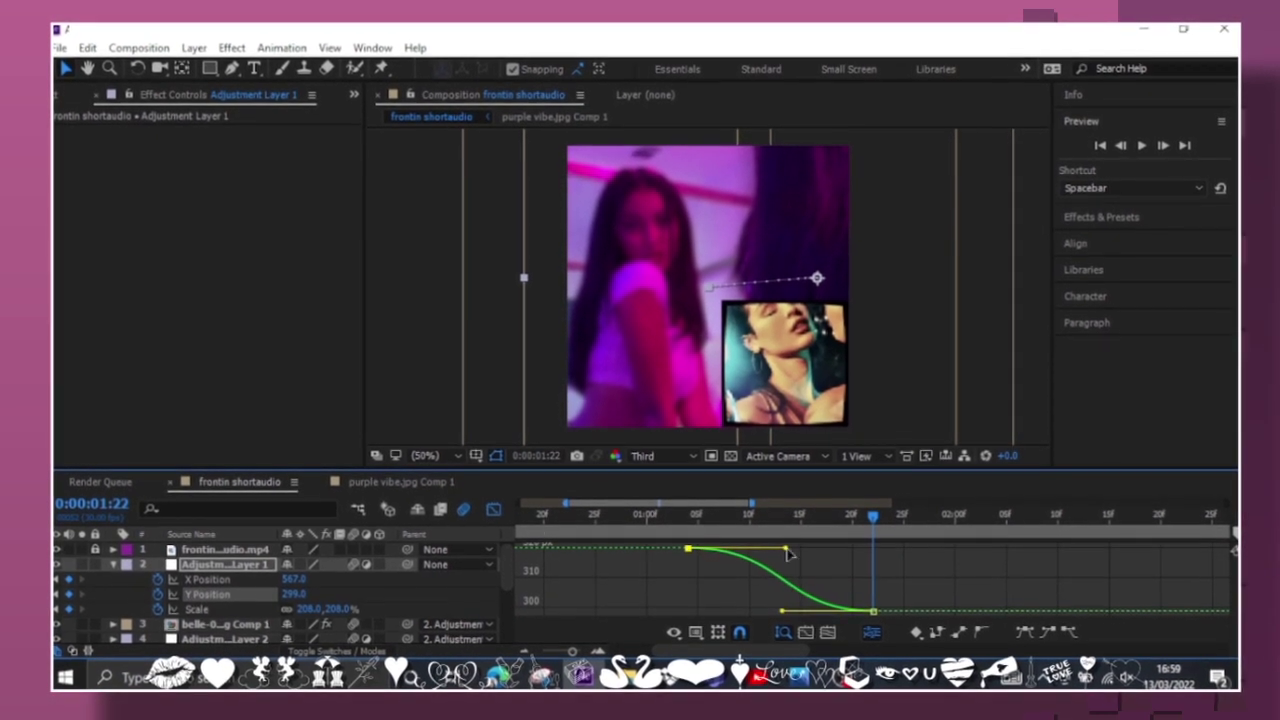
click(493, 509)
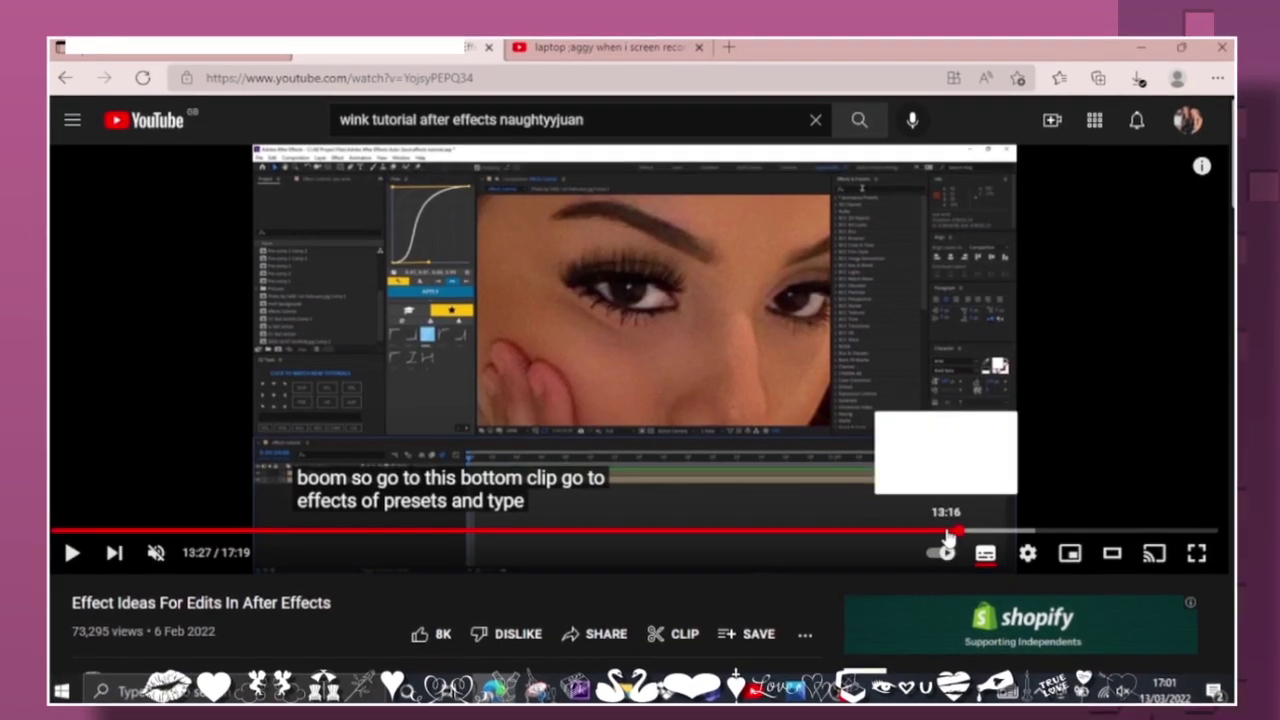
Rewatch the tutorial from 13:16 to follow the Liquify step
click(948, 532)
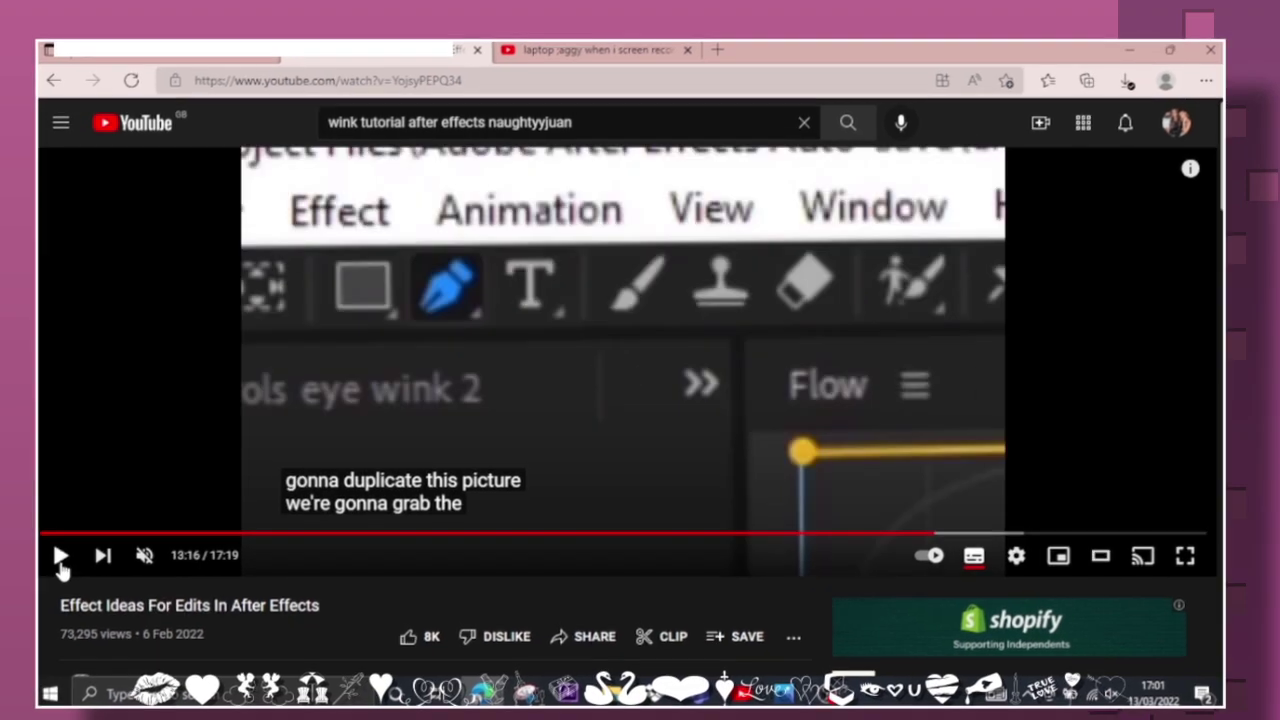
click(71, 552)
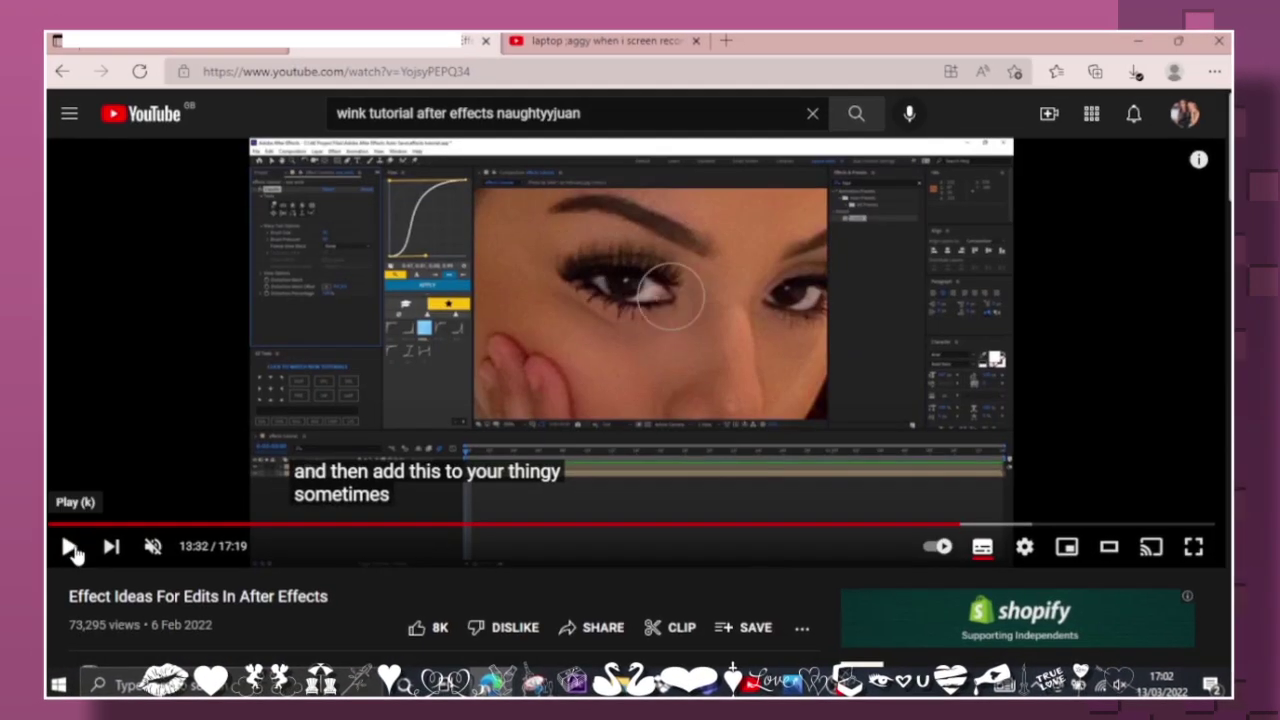
click(77, 535)
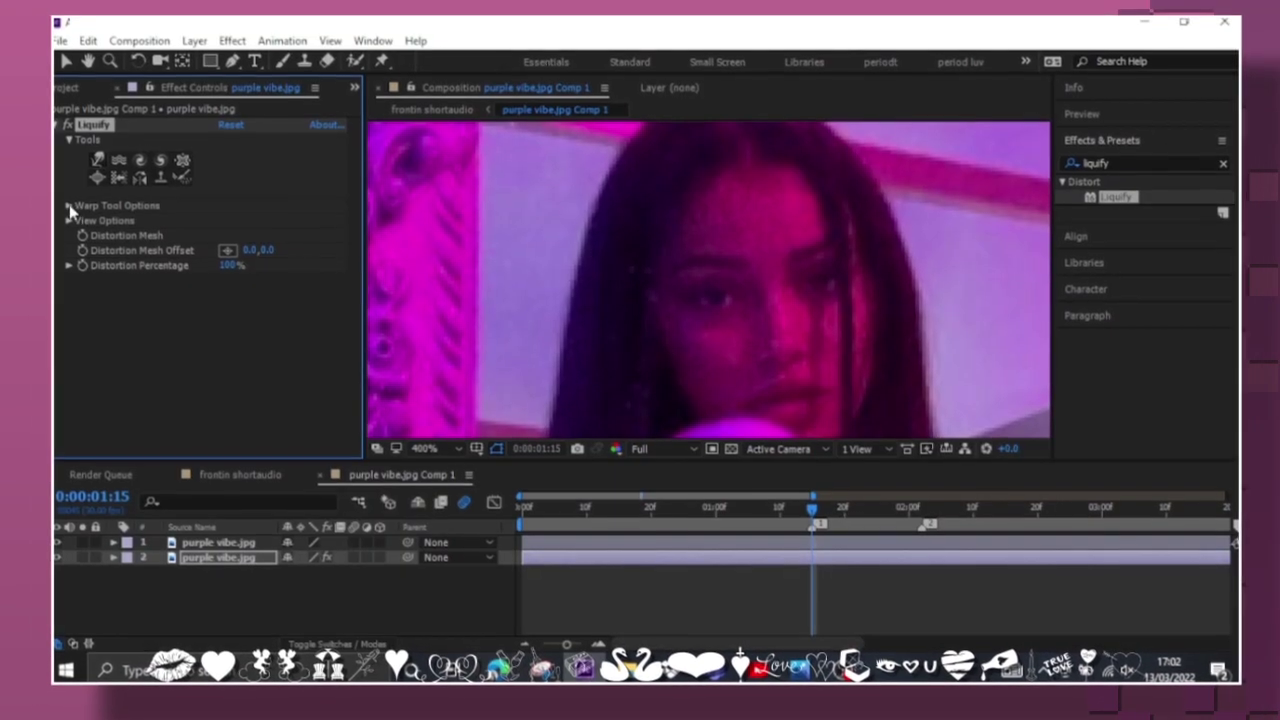
Set Liquify's Brush Pressure to 100 and resume the tutorial
click(220, 233)
text(100)
key(Return)
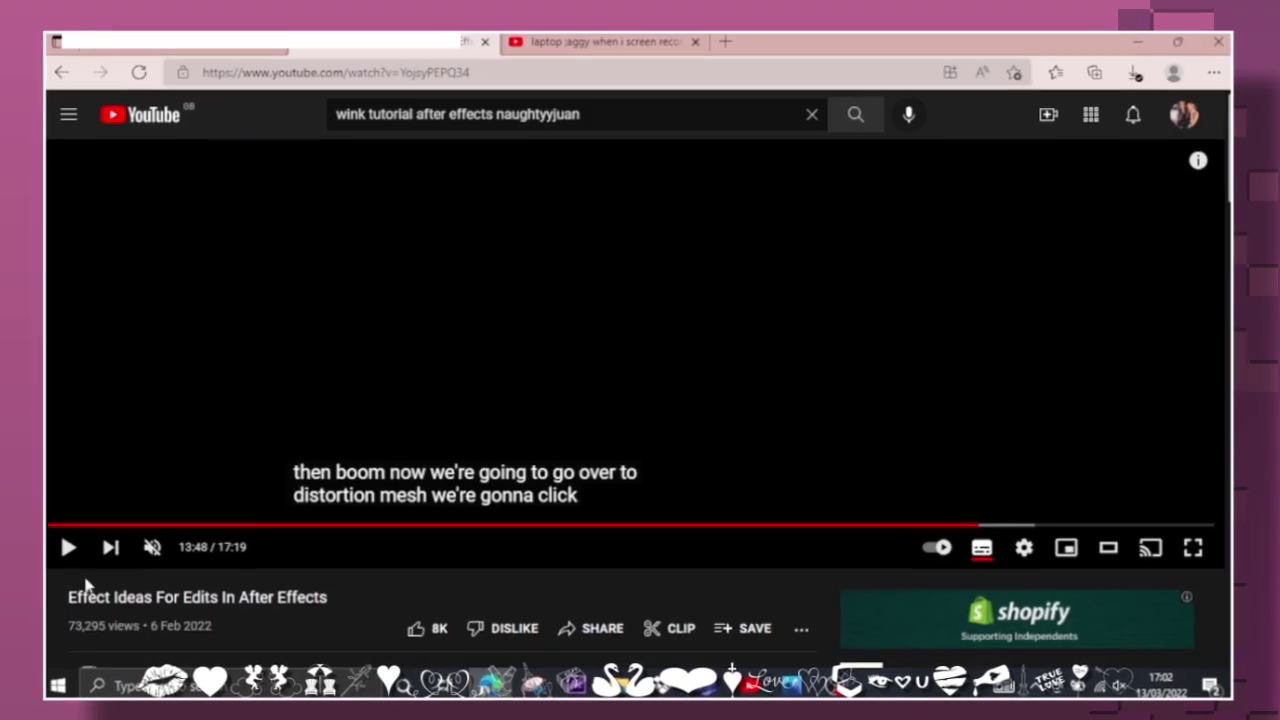
click(65, 536)
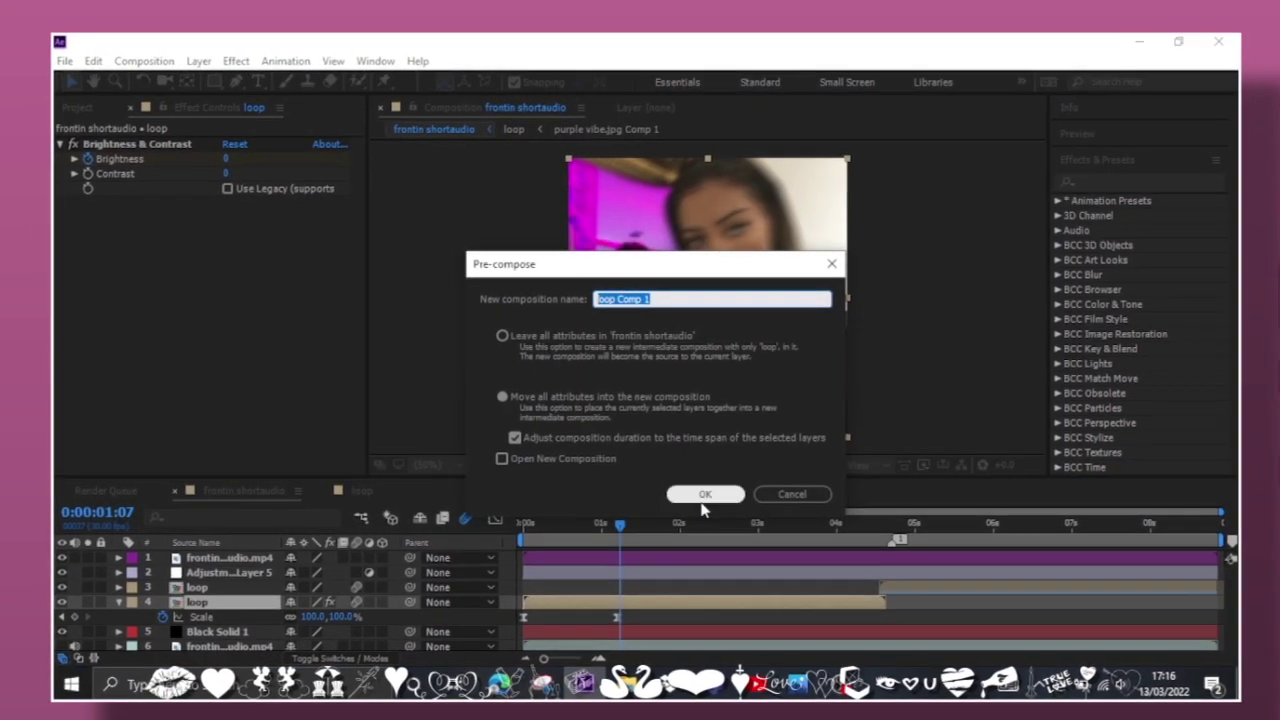
Create the 'loop with scale' precomp and check the loop layer's Scale near the comp end
text(loop with scale)
click(701, 497)
click(890, 573)
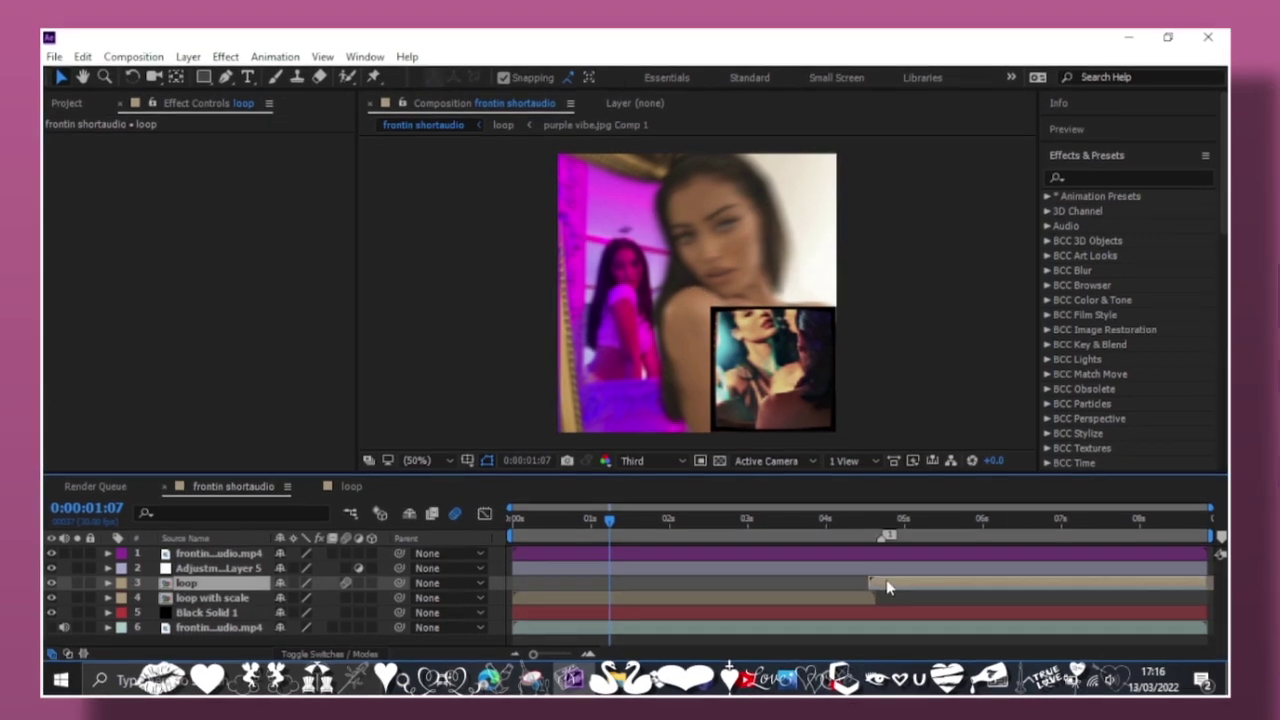
key(s)
click(1143, 508)
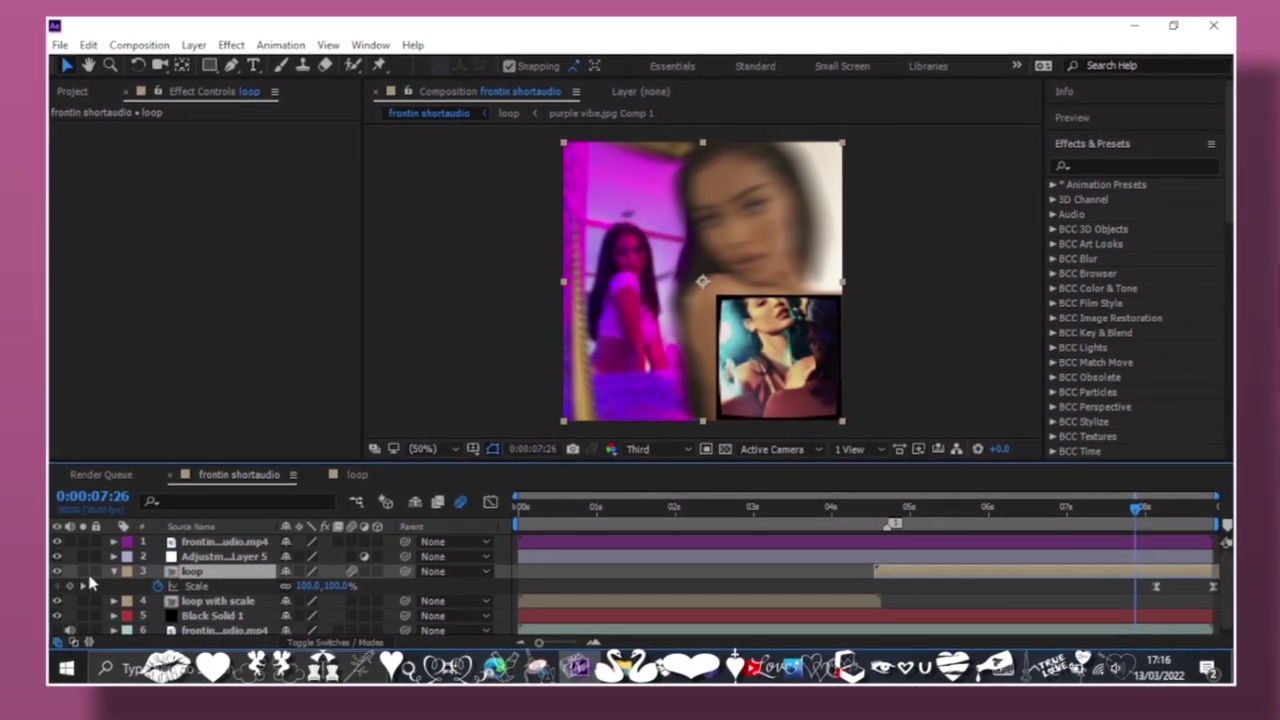
key(s)
Duplicate 'loop with scale', start the copy at 0:00:04:16, and delete the old loop layer
right_click(613, 600)
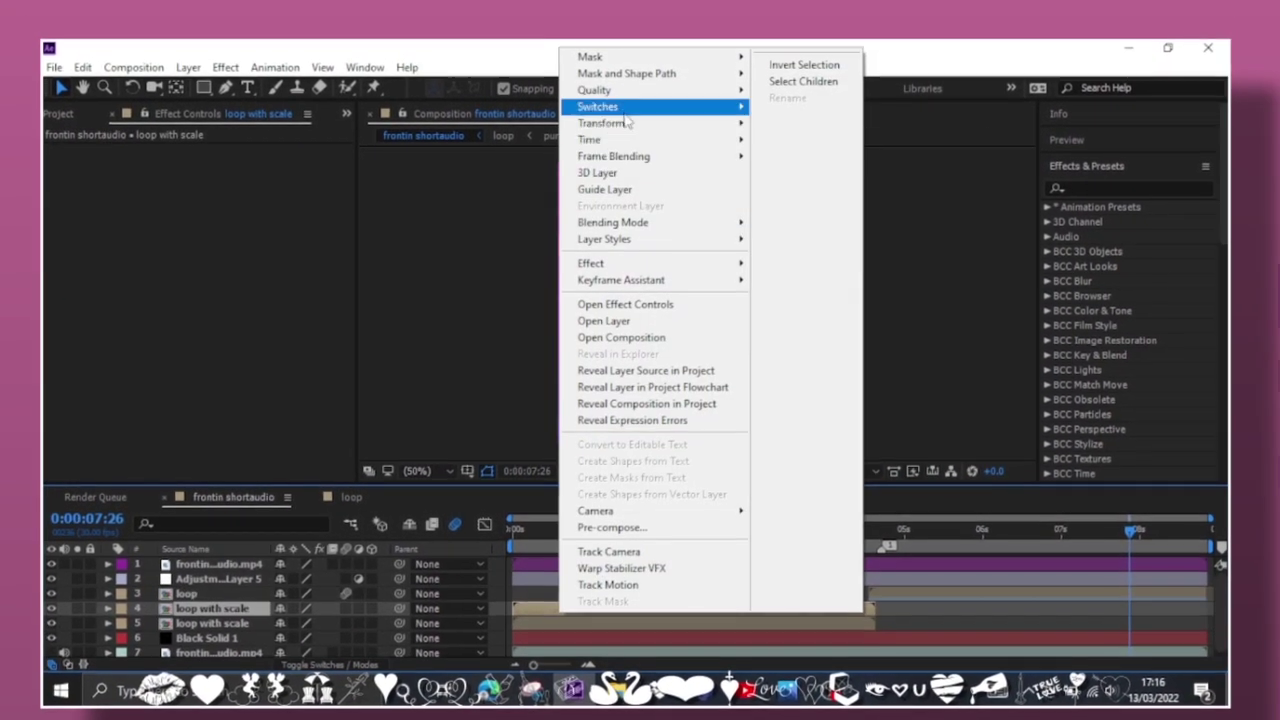
key(ctrl+d)
key(o)
key(bracketleft)
key(Delete)
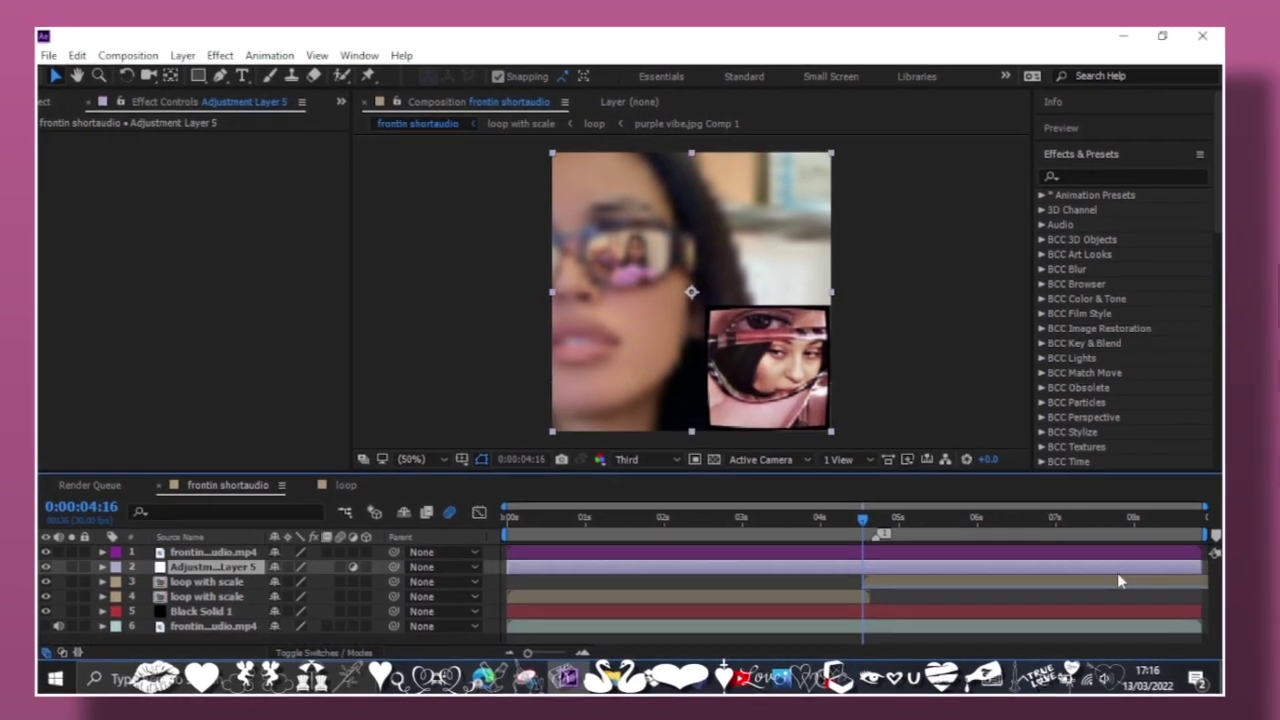
Apply a Warp effect with the Inflate style to a 'loop with scale' layer at 0:00:00:14
click(586, 510)
click(203, 589)
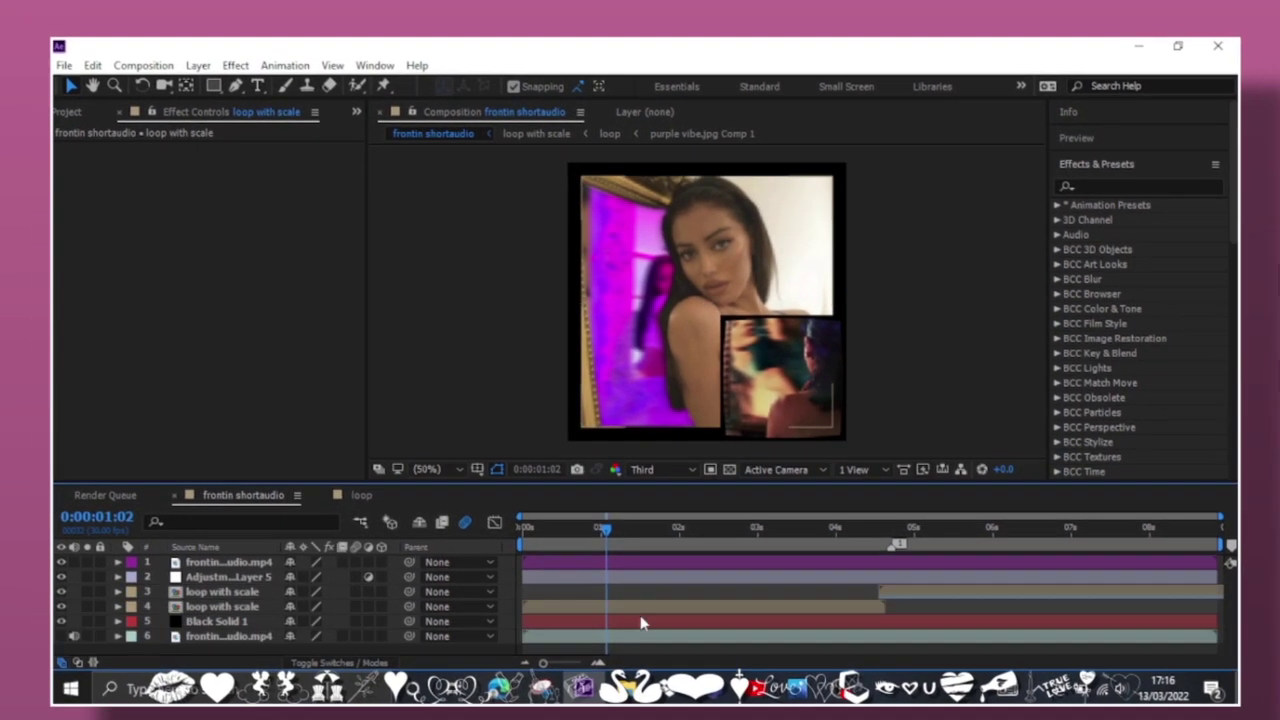
click(556, 514)
click(234, 57)
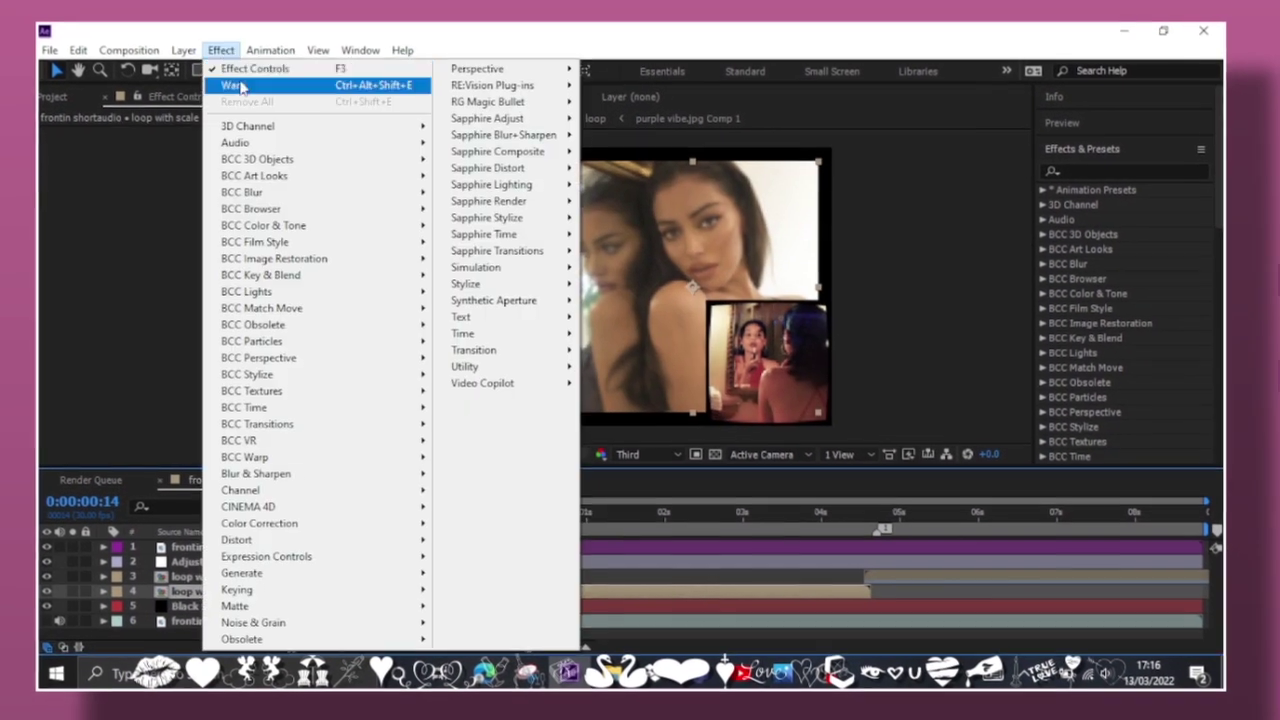
click(265, 94)
click(274, 155)
click(261, 397)
Preview the composition and apply the Wiggle - position preset to the loop layer
key(space)
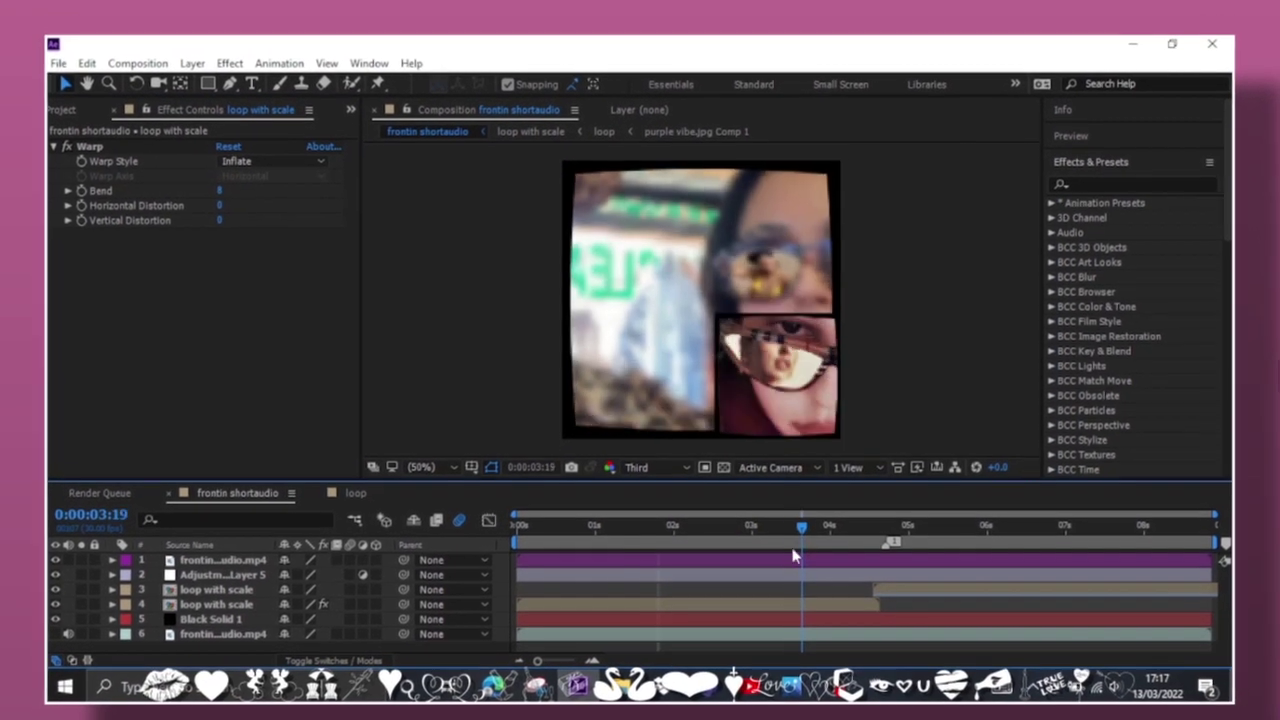
key(space)
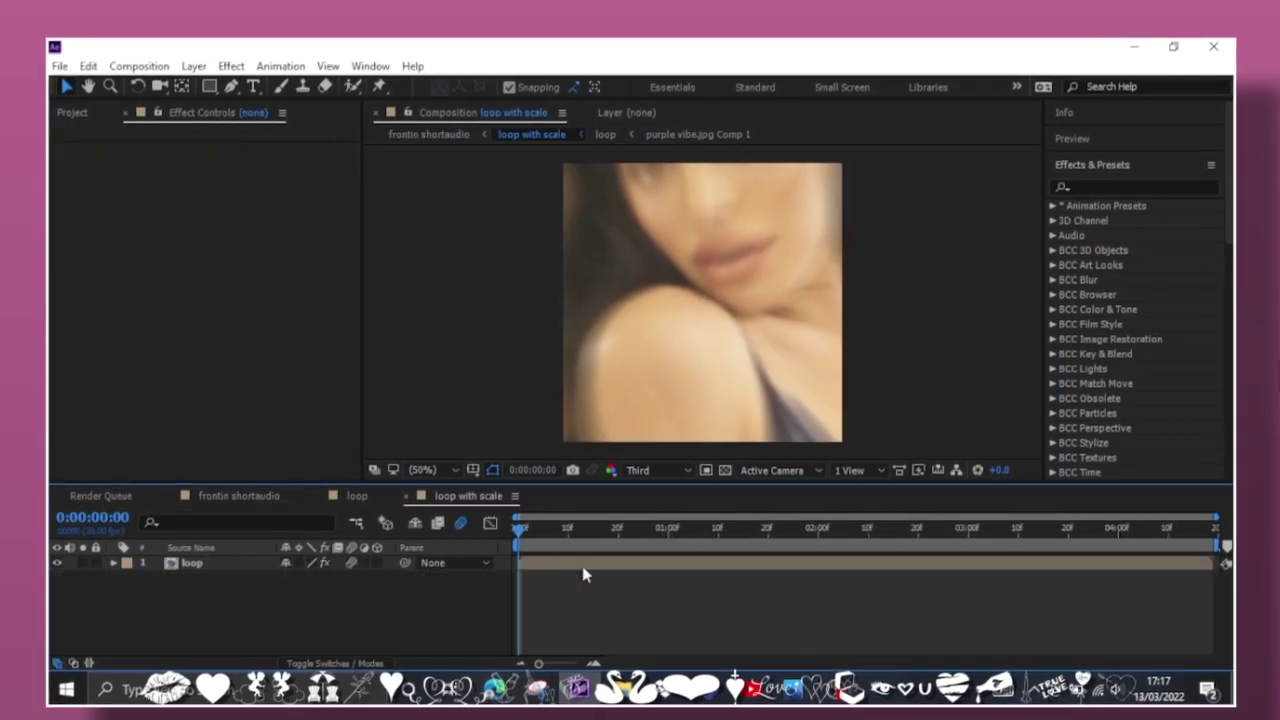
drag(708, 551, 708, 558)
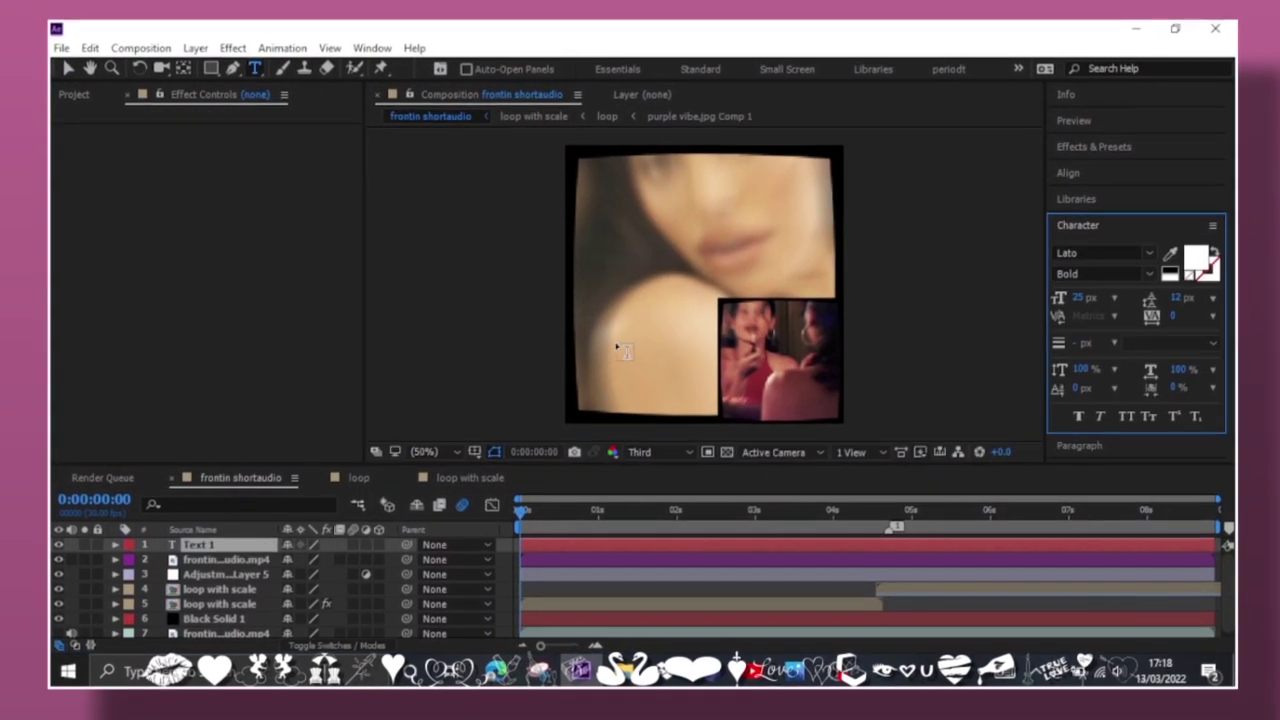
Open the watermark text layer's options and preview the watermark at 0:00:03:10
right_click(210, 544)
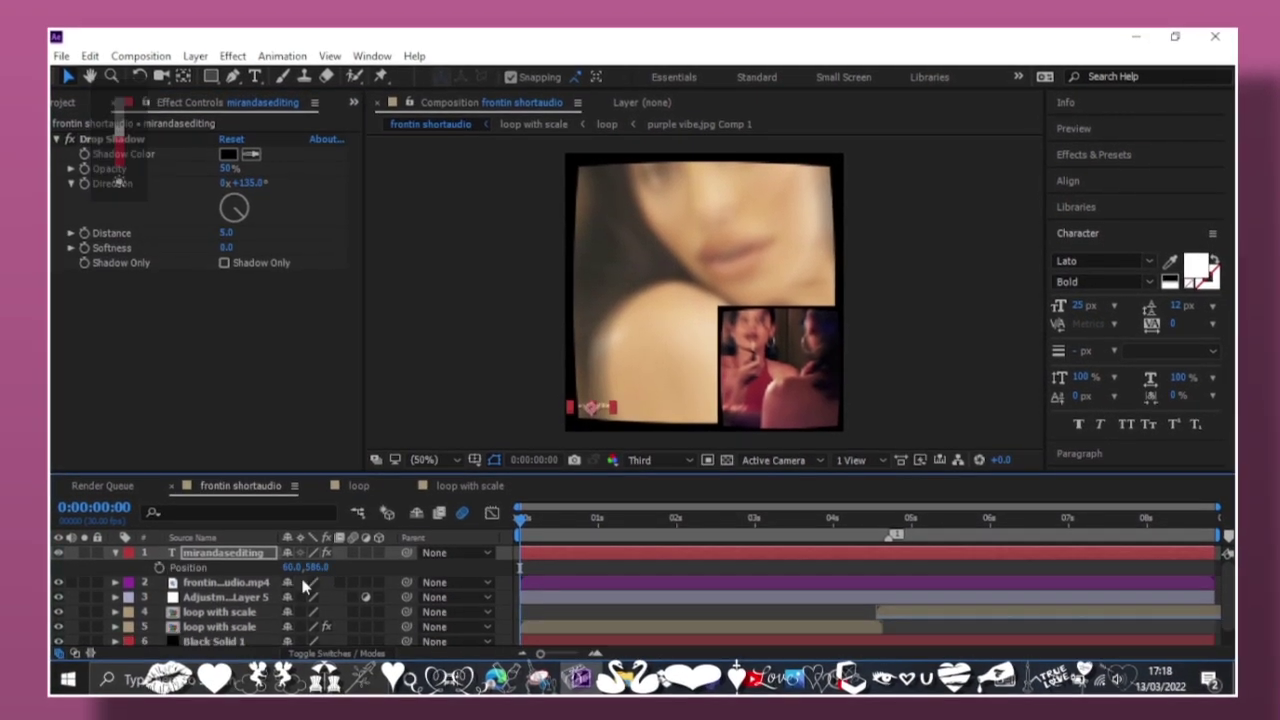
click(532, 580)
drag(540, 518, 812, 527)
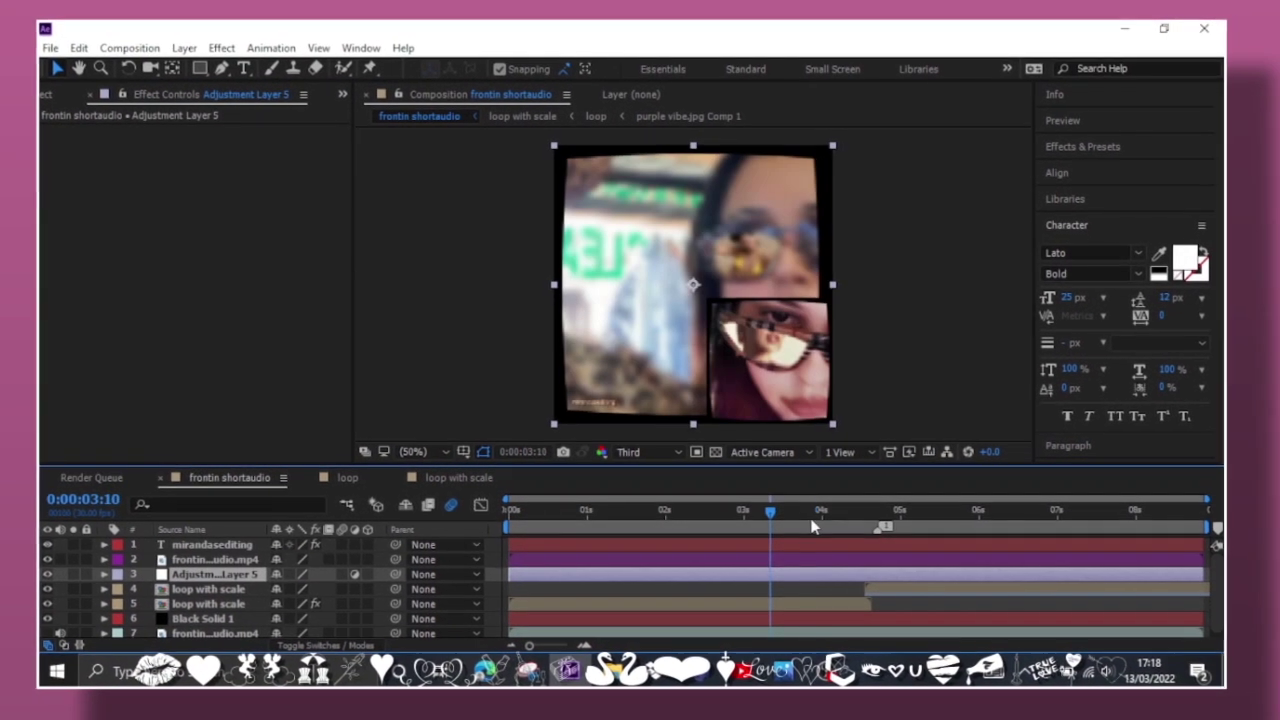